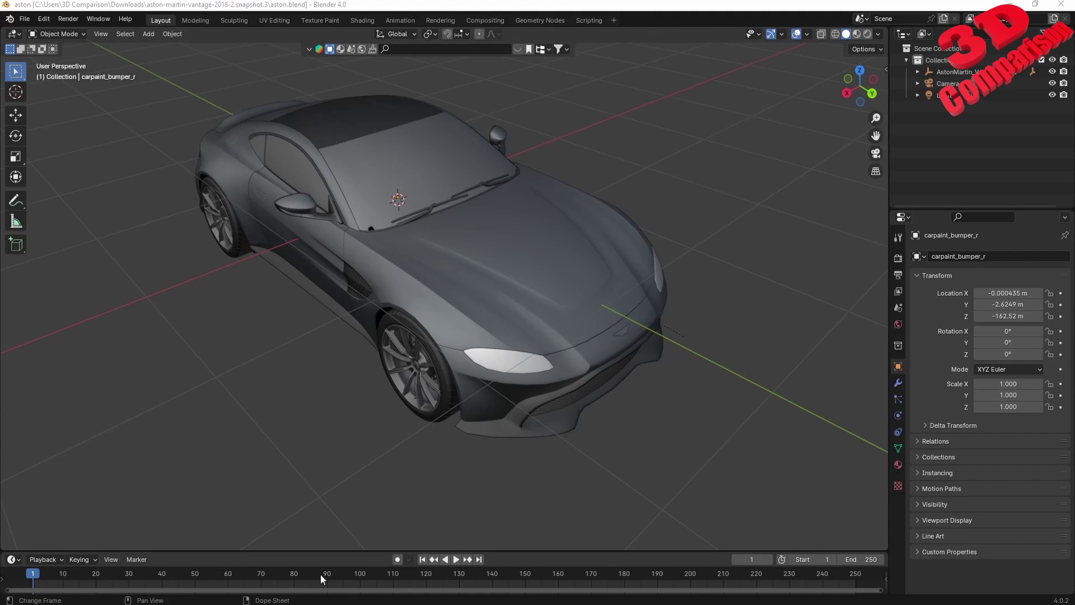
Step: Switch to the browser and review the Aston Martin Vantage (2018) - Blender to CATIA V5 video page, including its comments and title
left_click(337, 571)
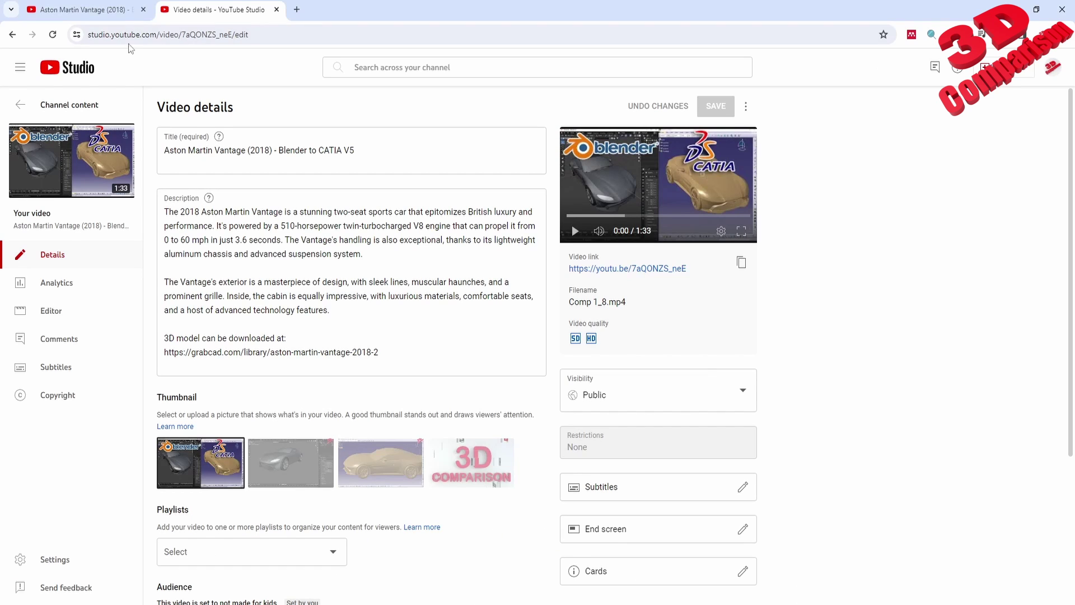
left_click(84, 10)
scroll(482, 493, "down", 5)
scroll(482, 497, "down", 4)
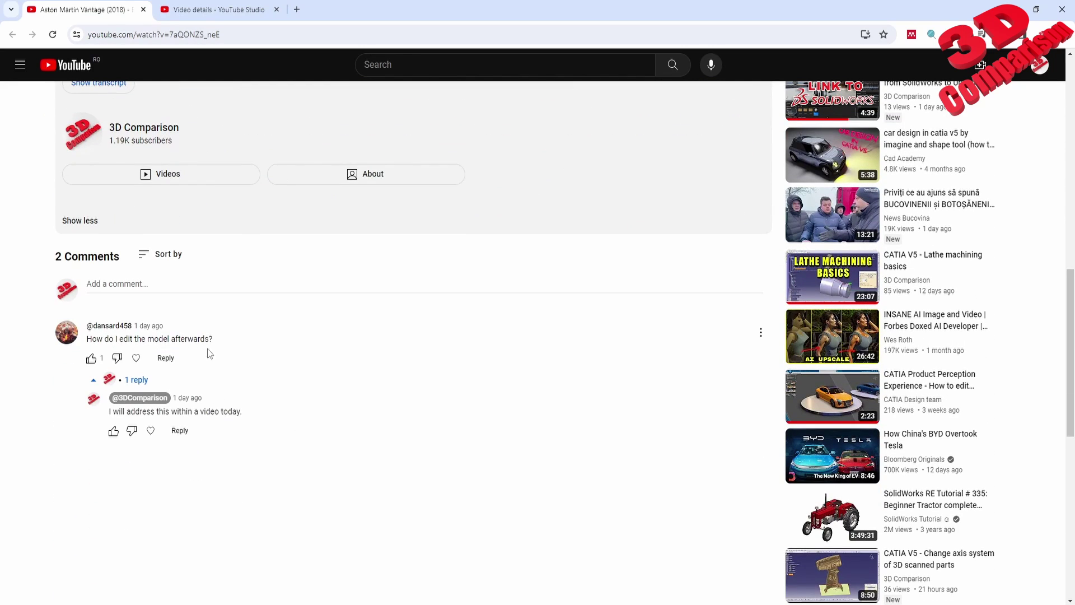
scroll(368, 435, "up", 9)
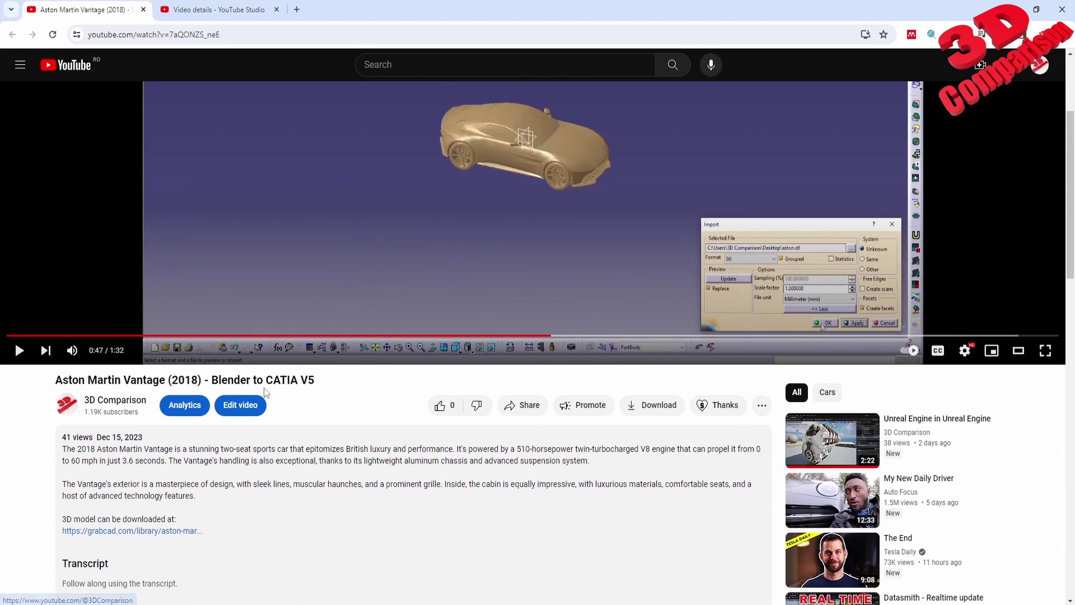
left_click_drag(215, 380, 319, 391)
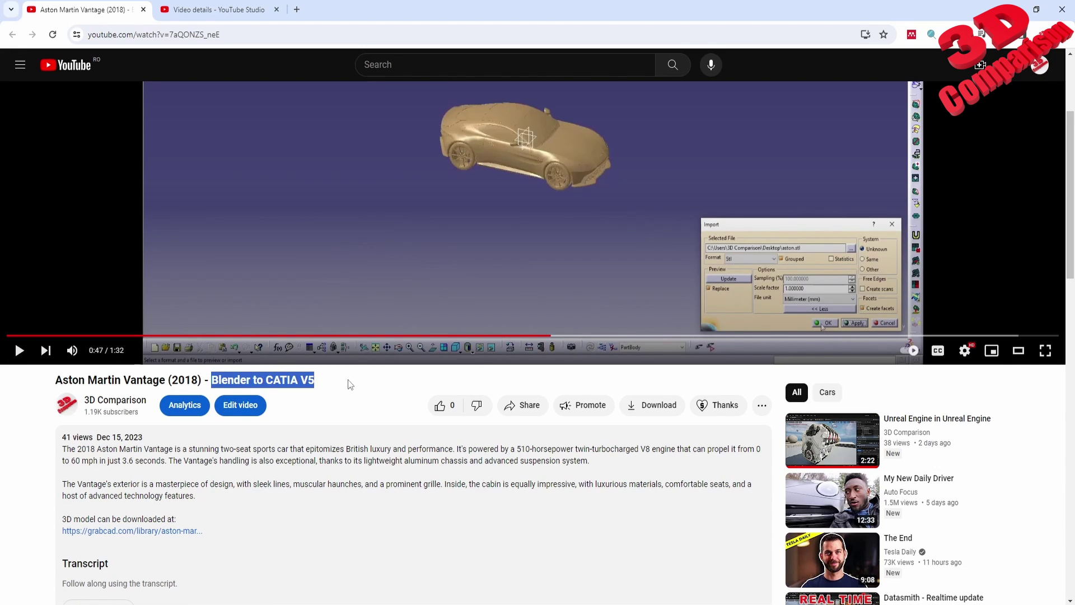
scroll(381, 403, "up", 2)
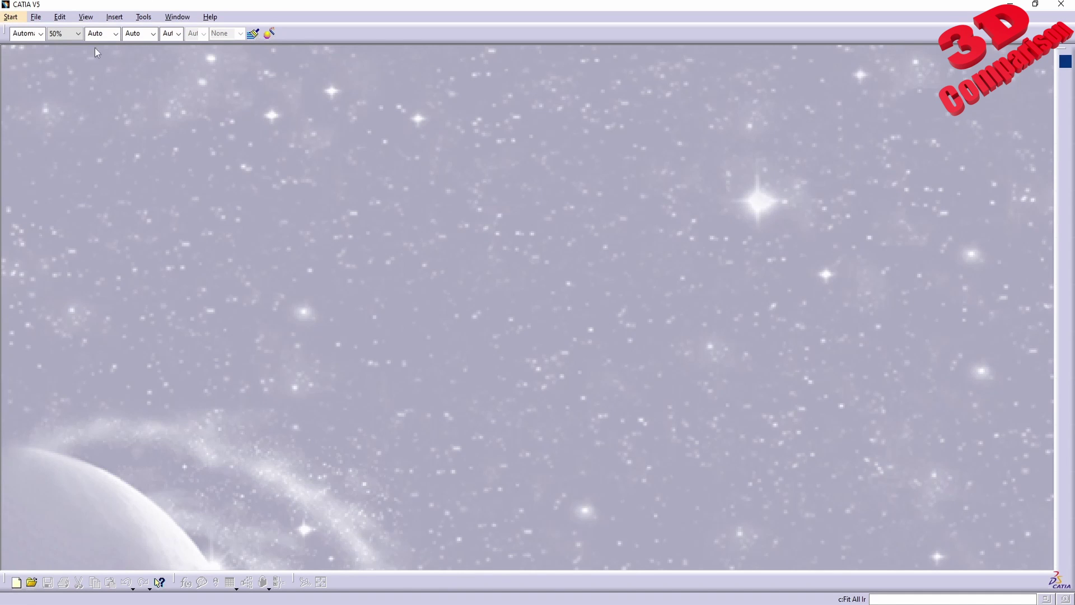
Step: Switch to CATIA V5 and start a new part in the Digitized Shape Editor workbench
left_click(14, 19)
mouse_move(73, 56)
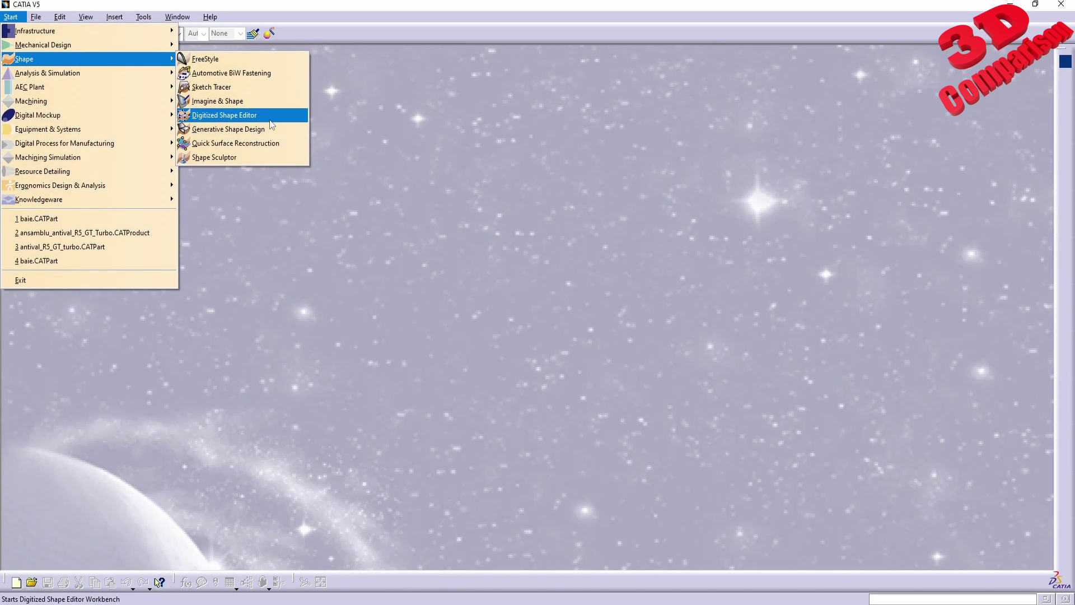
left_click(263, 115)
left_click(464, 419)
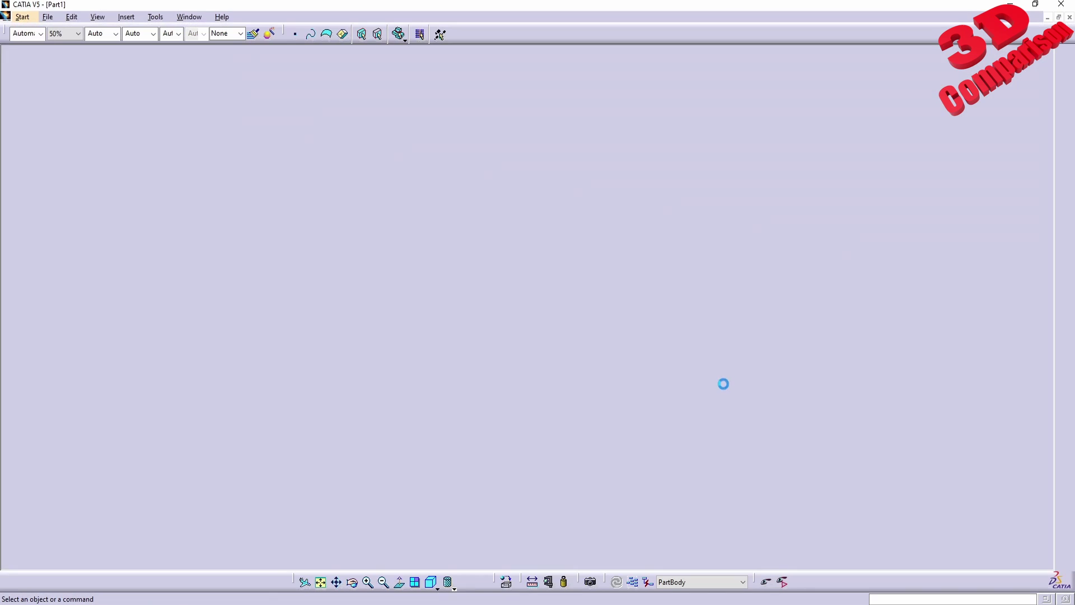
Step: Import the Aston Martin Vantage STL file as a faceted mesh with scale factor 1 and millimetre units
left_click(1065, 157)
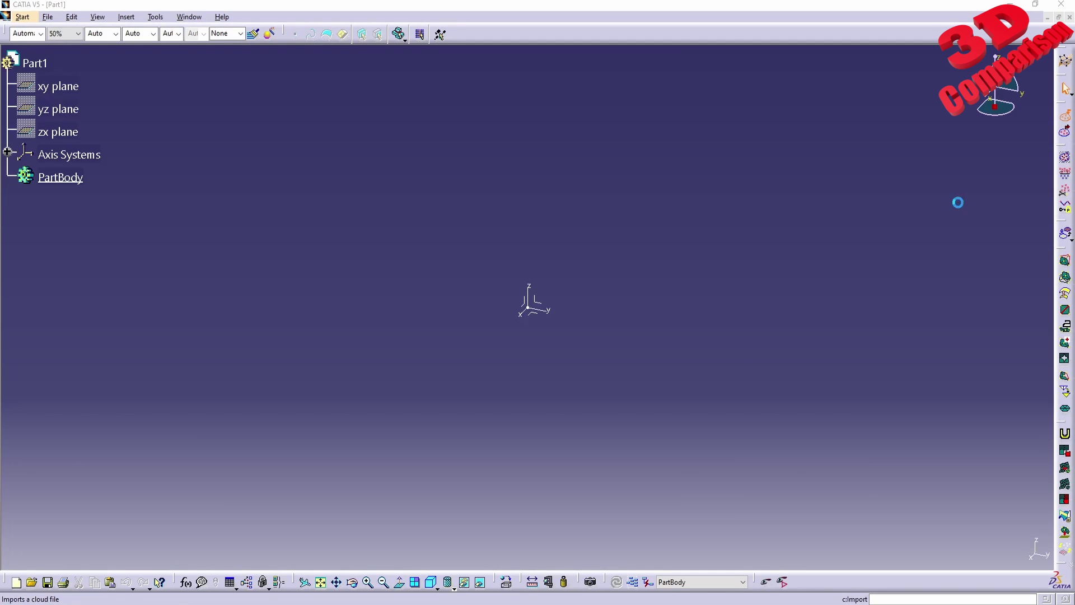
left_click_drag(936, 421, 624, 371)
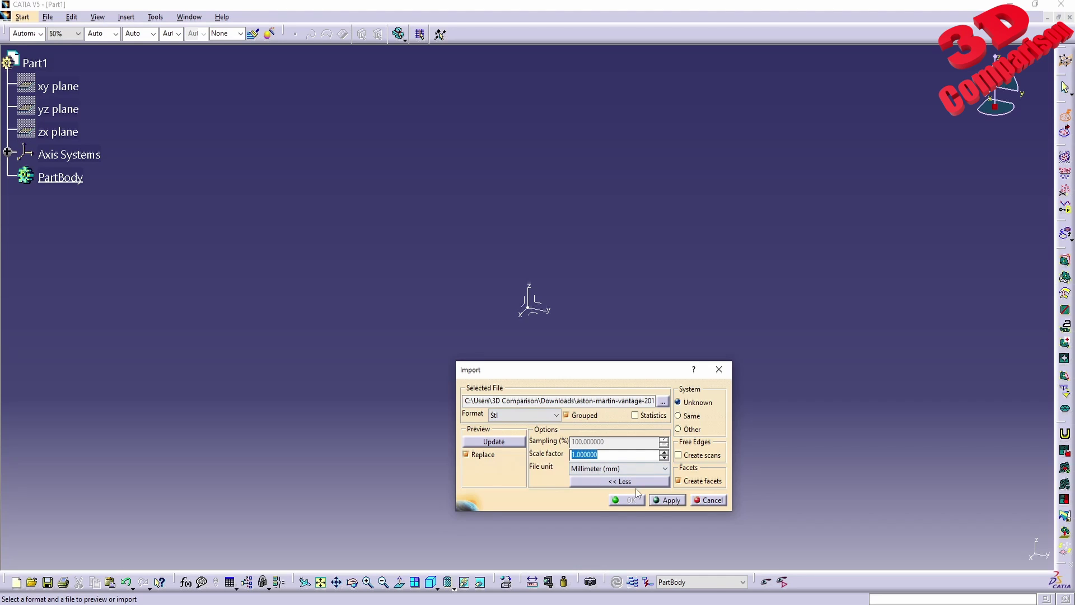
left_click(666, 500)
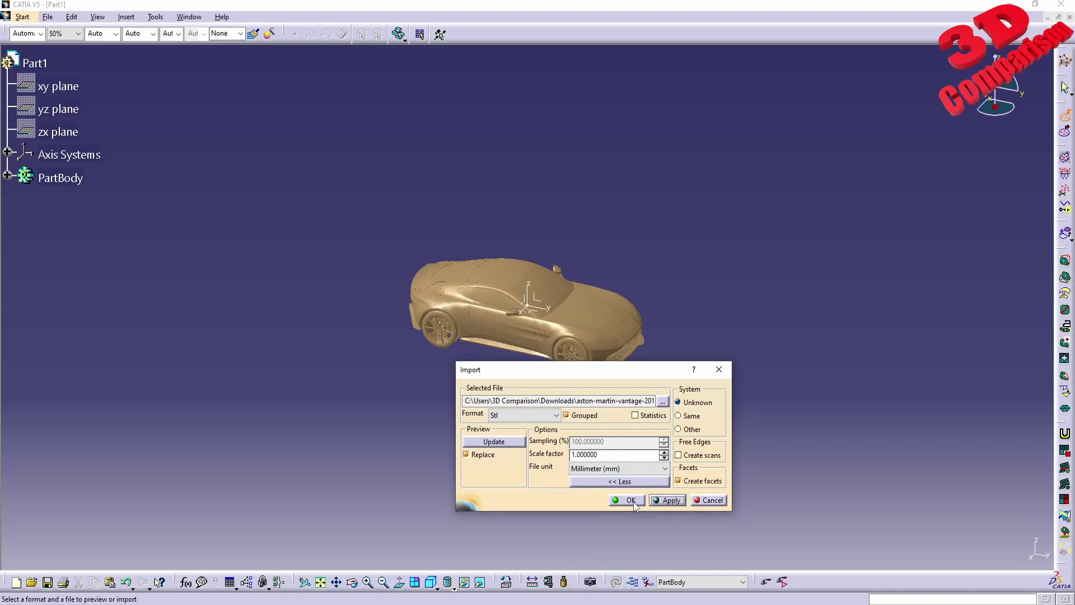
left_click(628, 500)
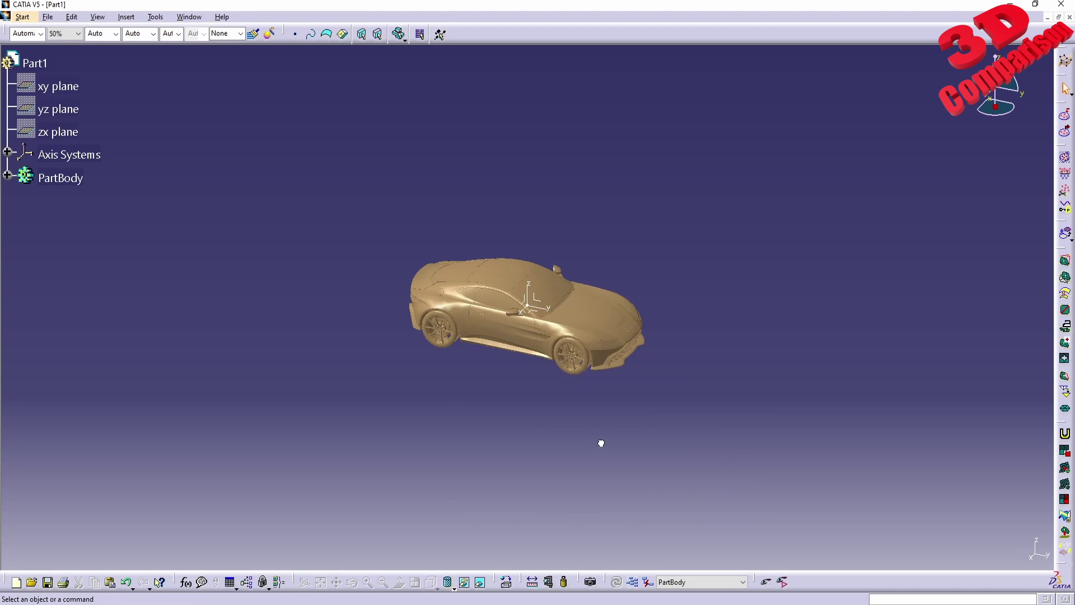
Step: Switch the part to the Generative Shape Design workbench
left_click(22, 17)
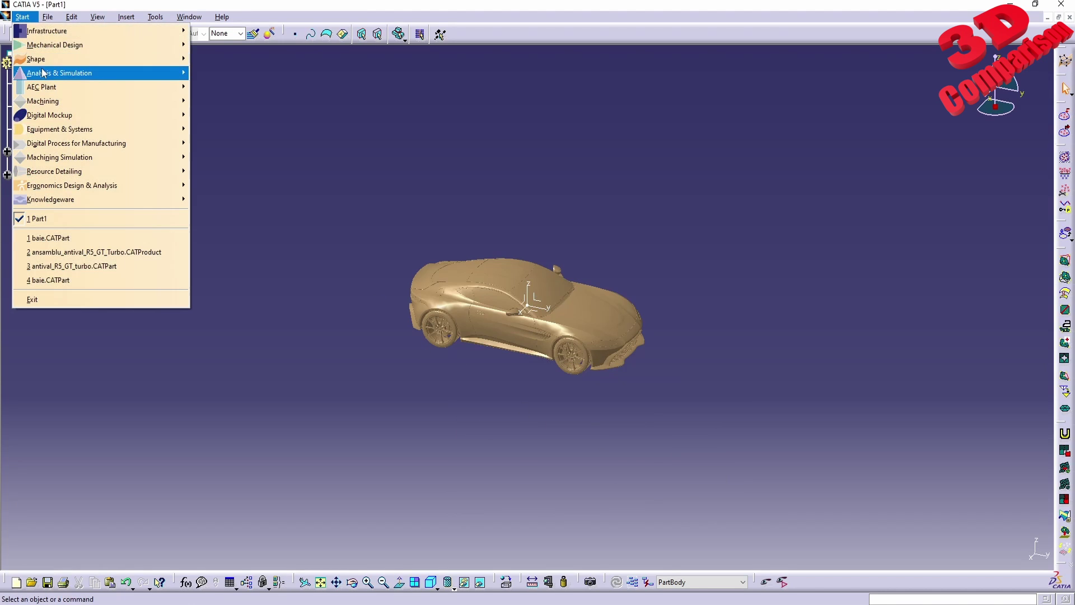
mouse_move(62, 66)
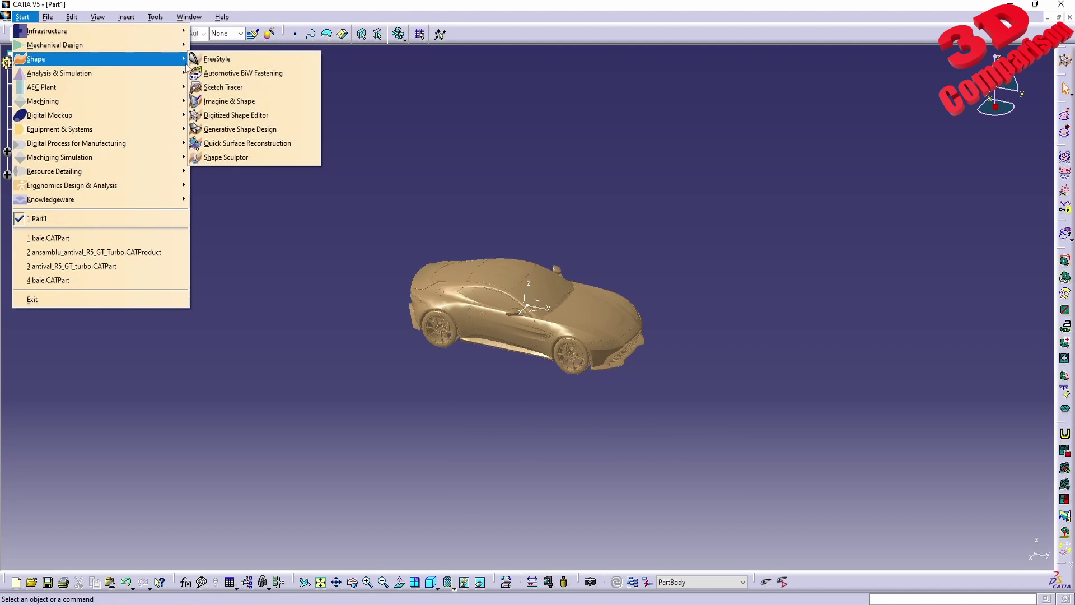
left_click(247, 129)
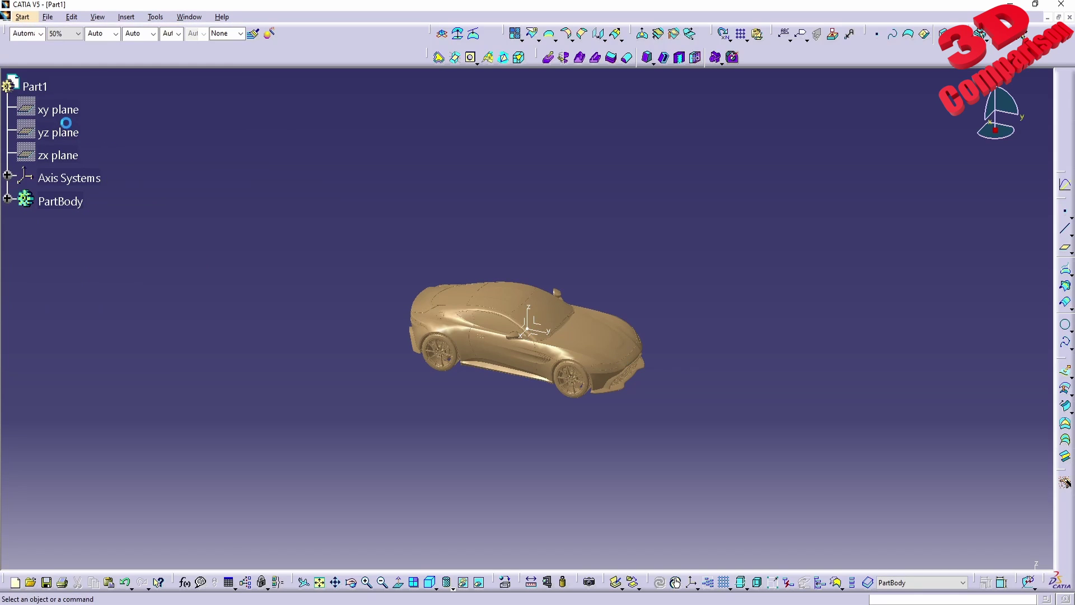
Step: Start a sketch on the yz plane and cut the displayed car model by the sketch plane
left_click(62, 132)
left_click(1066, 160)
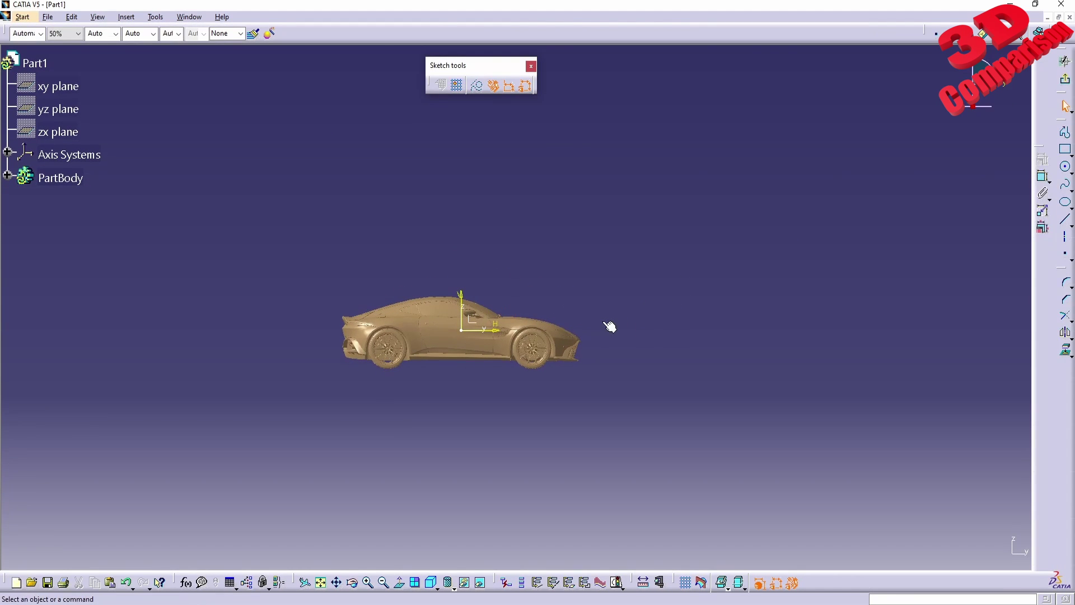
scroll(599, 307, "up", 5)
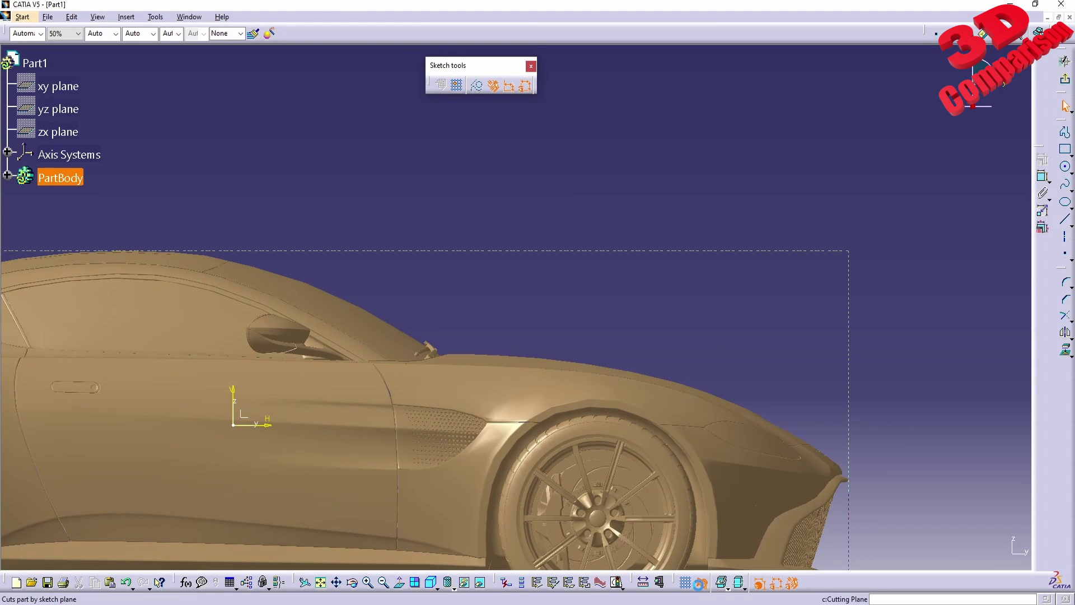
left_click(700, 584)
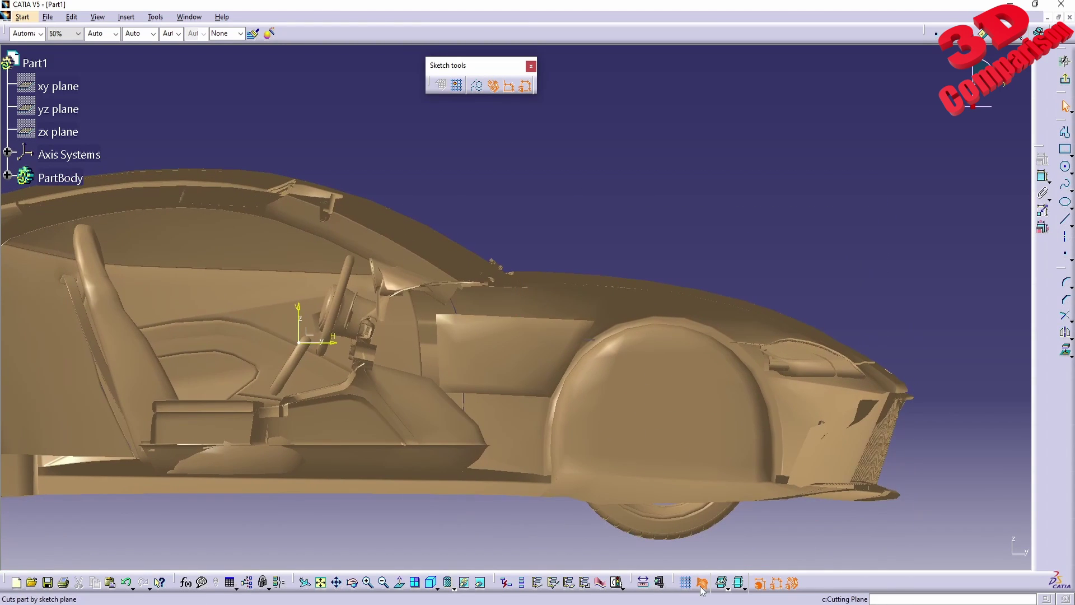
Step: Draw a six-point spline along the hood's centre profile from the windshield base to the car's nose
scroll(784, 340, "up", 2)
left_click(1065, 184)
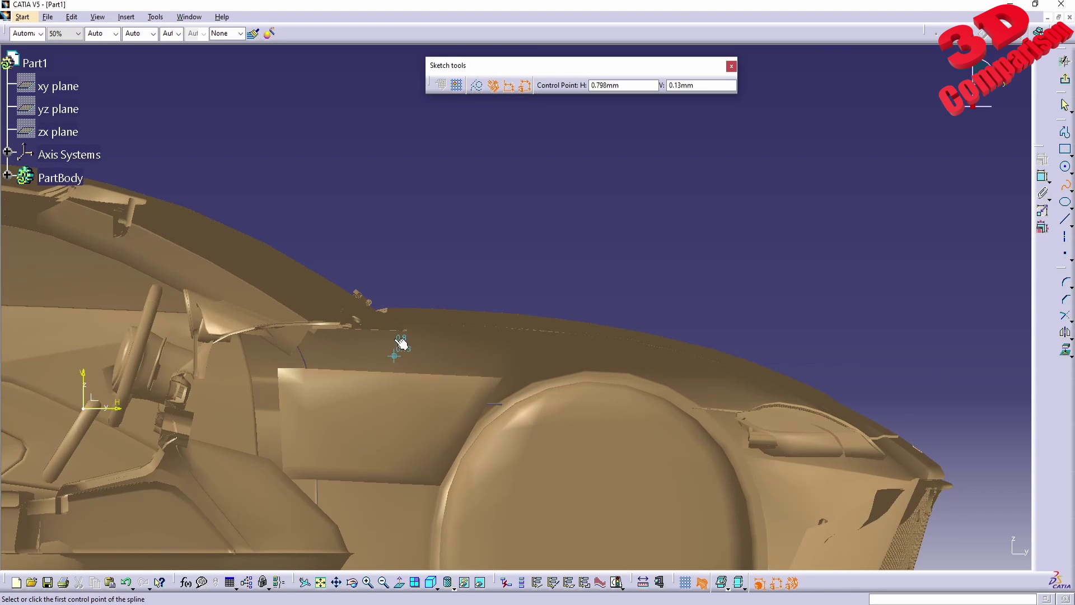
left_click(389, 310)
left_click(538, 317)
left_click(662, 338)
left_click(764, 365)
left_click(859, 411)
left_click(934, 462)
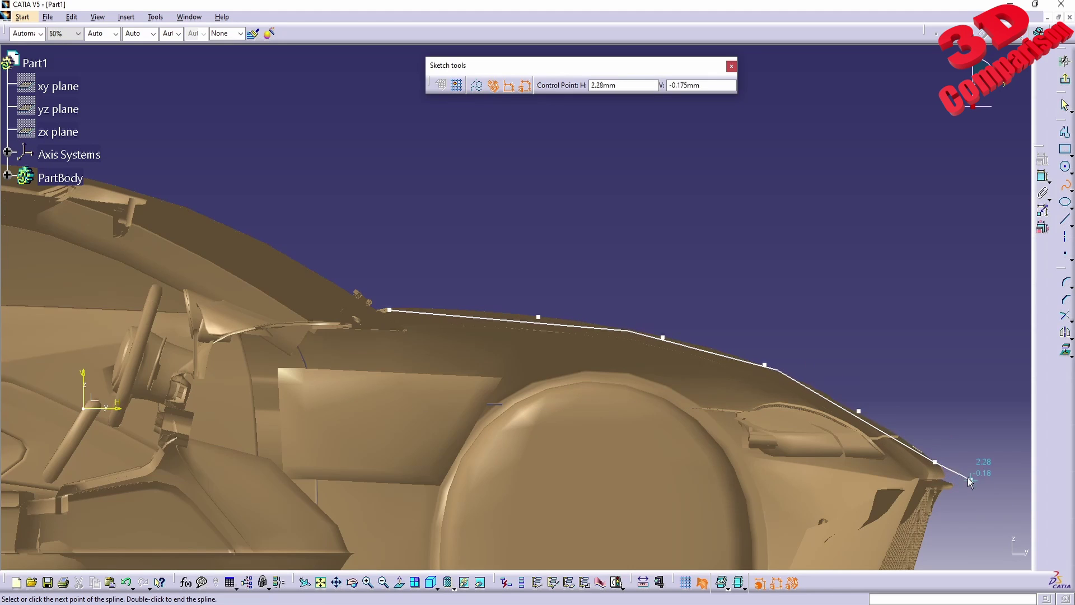
double_click(935, 465)
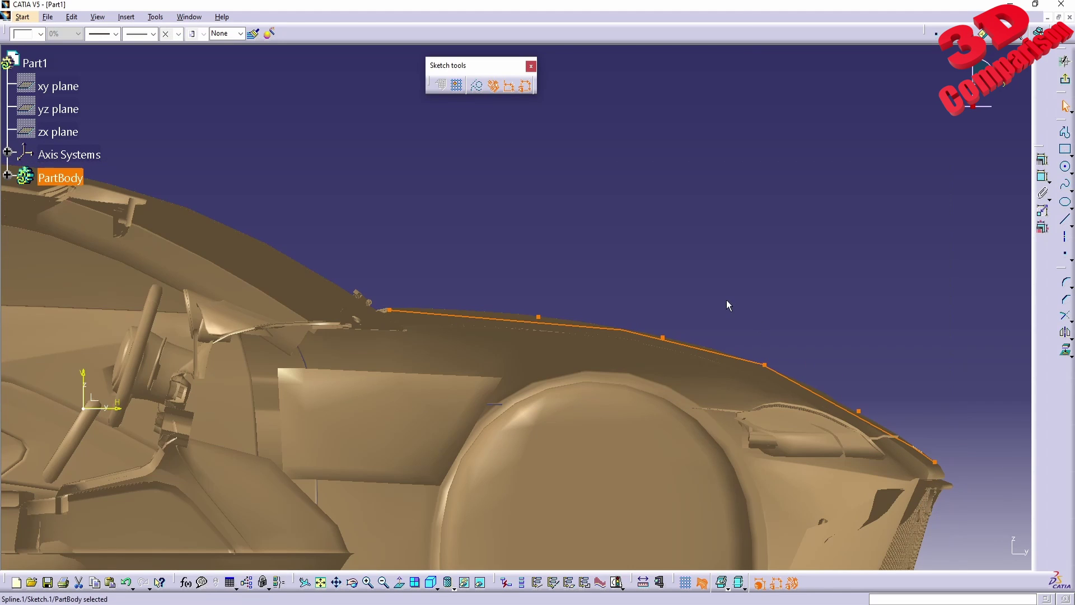
Step: Check the 3D and 2D accuracy settings in the display performance options
left_click(548, 321)
left_click(155, 17)
left_click(168, 147)
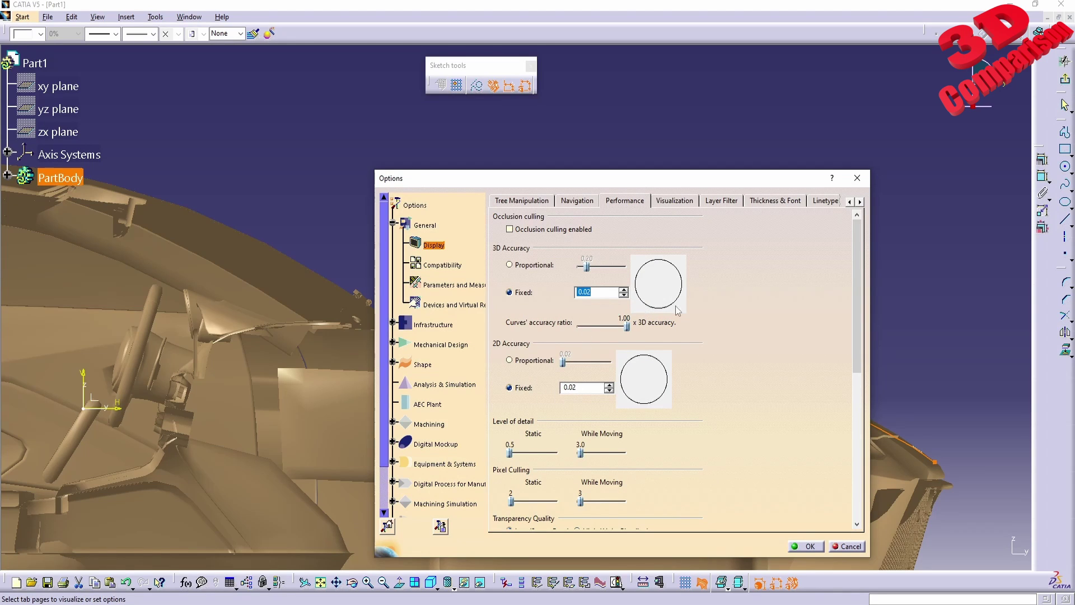
left_click(857, 178)
left_click(721, 277)
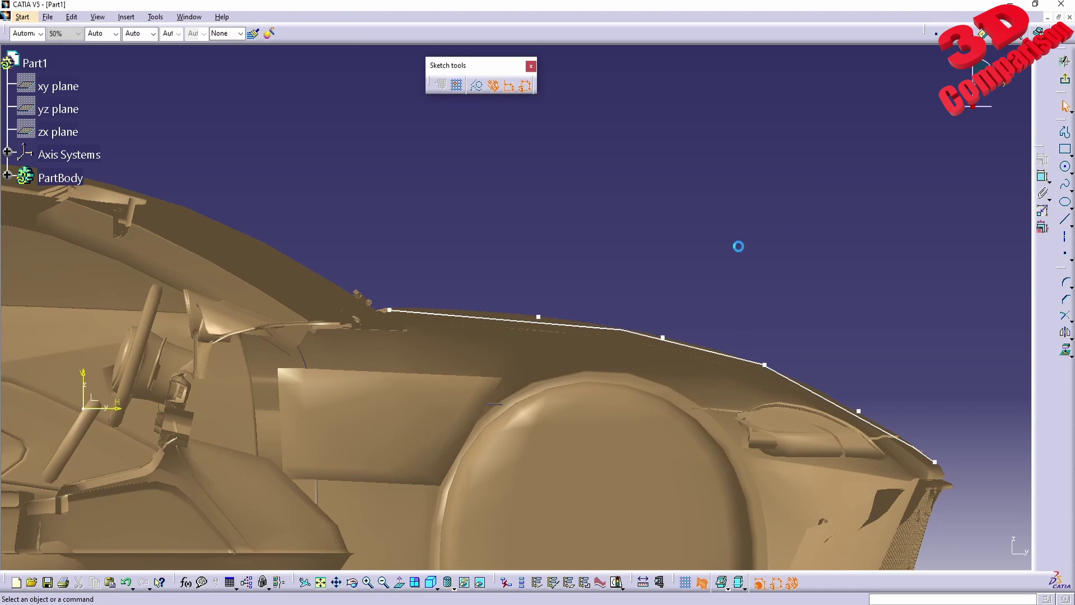
Step: Dimension the distance between the spline's first two control points near the windshield, and exit the sketch
mouse_move(533, 287)
middle_mouse_down()
mouse_move(523, 283)
mouse_move(614, 257)
mouse_move(428, 497)
middle_mouse_up()
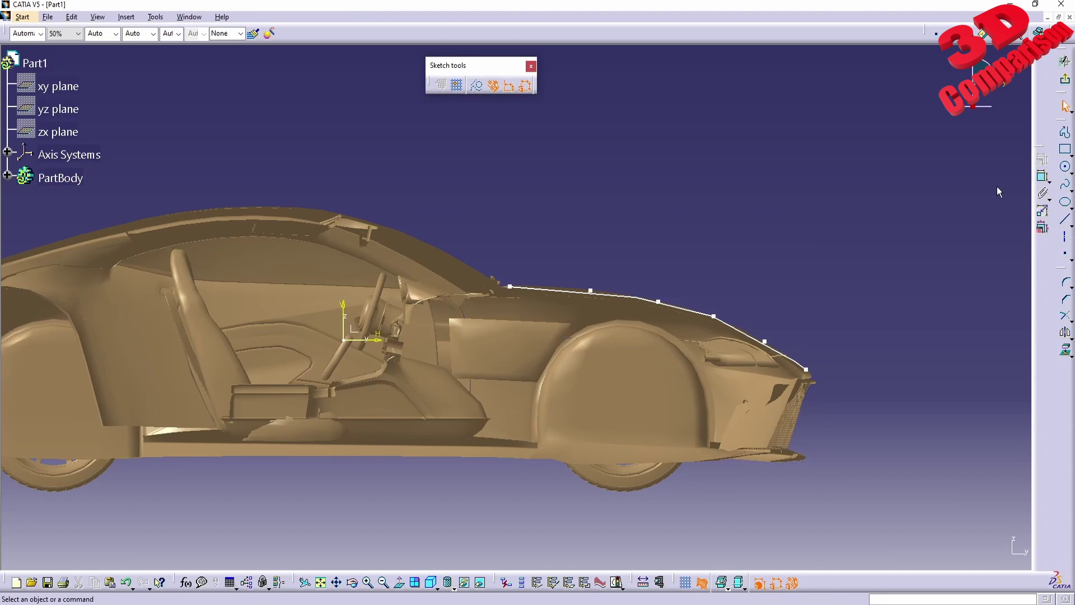
left_click(1043, 176)
left_click(510, 287)
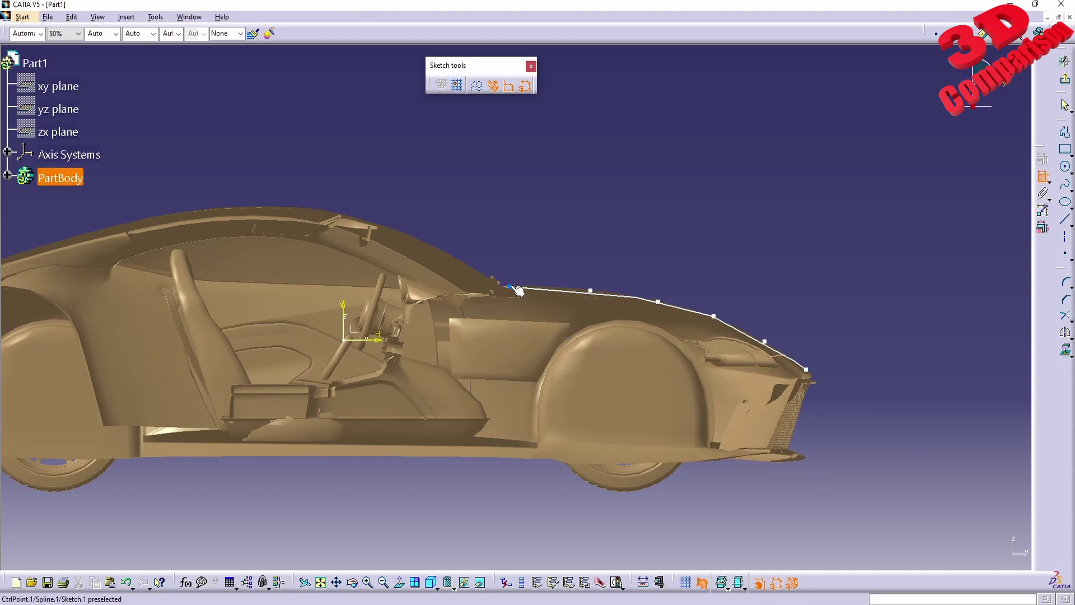
left_click(589, 295)
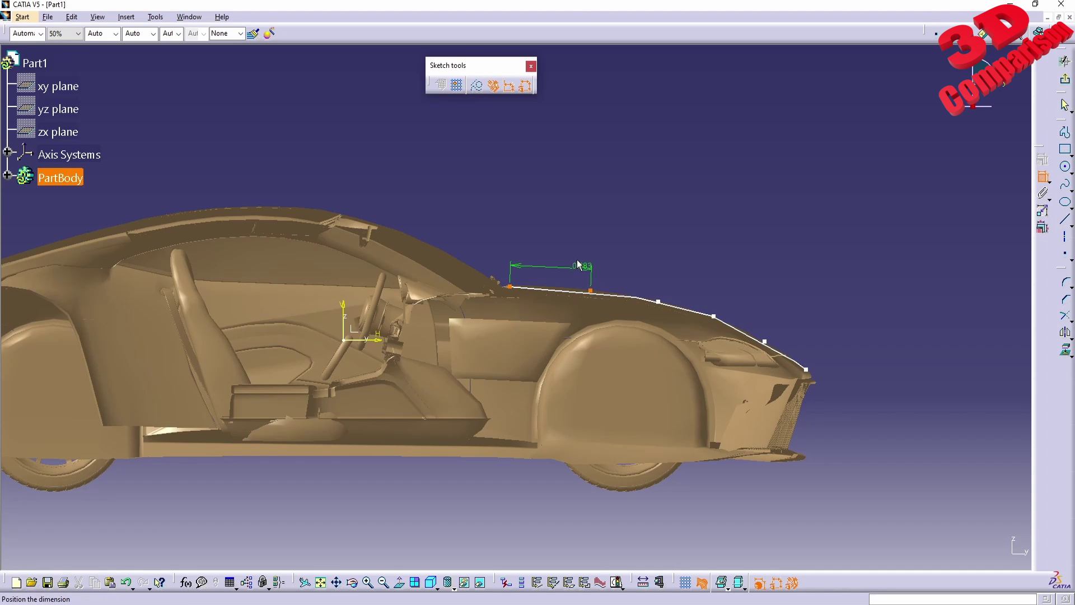
left_click(560, 253)
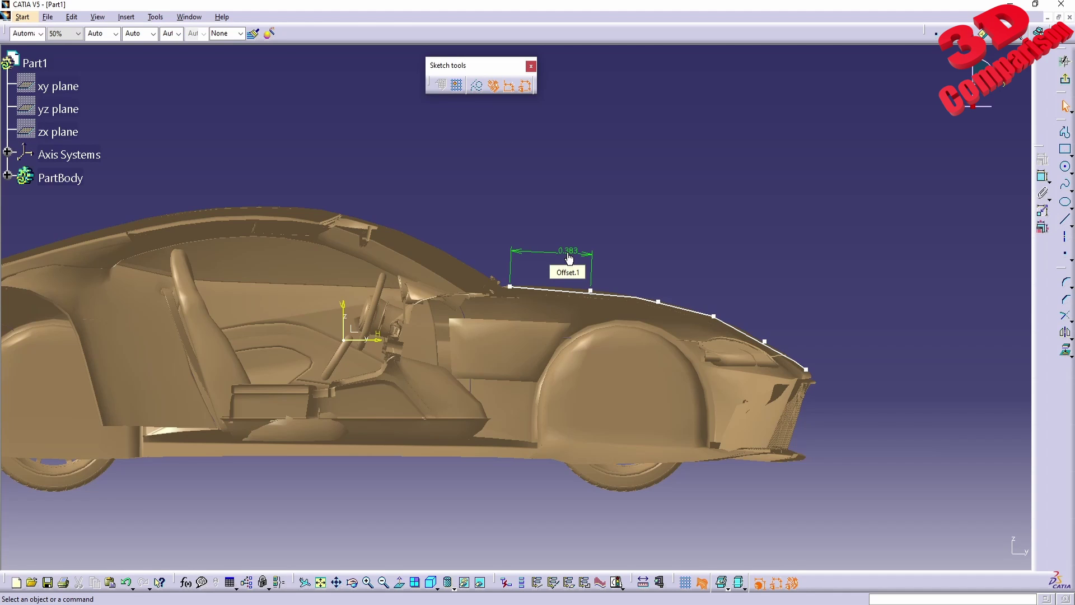
middle_click_drag(569, 258, 478, 271)
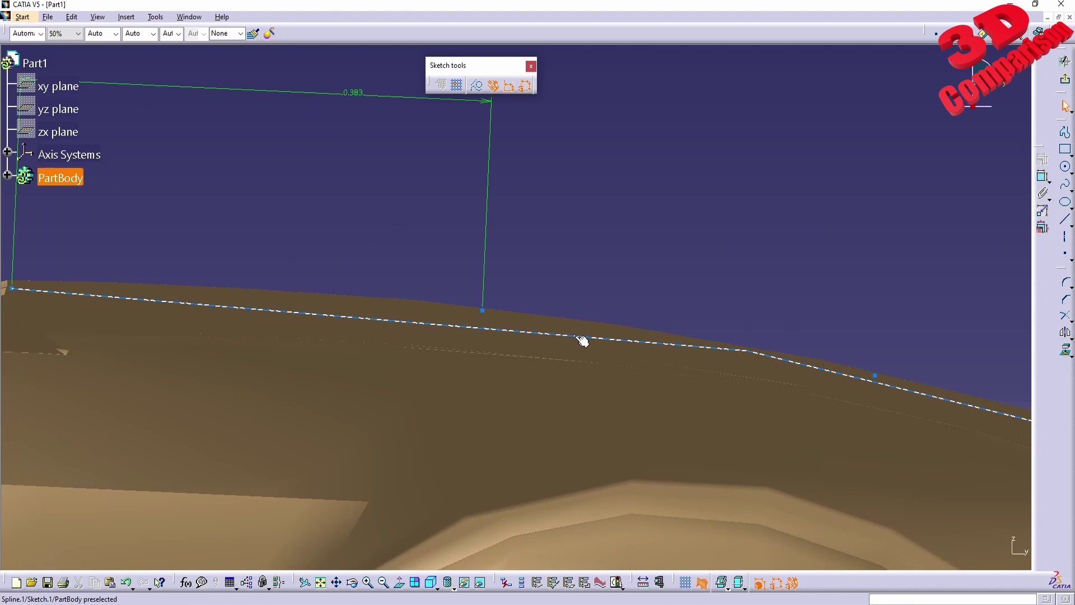
middle_click_drag(645, 308, 642, 370)
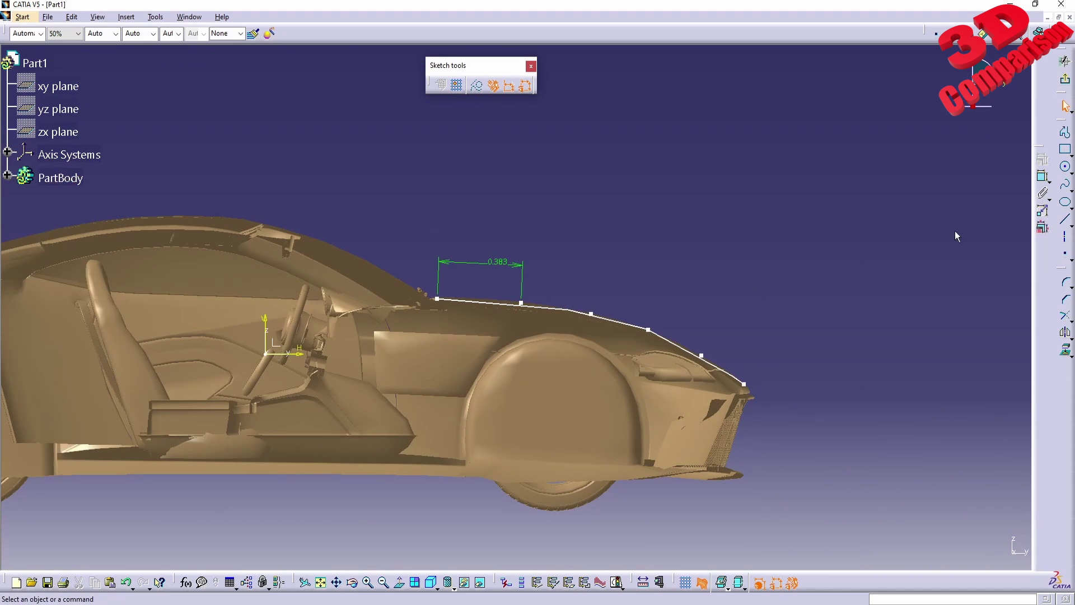
left_click(1066, 78)
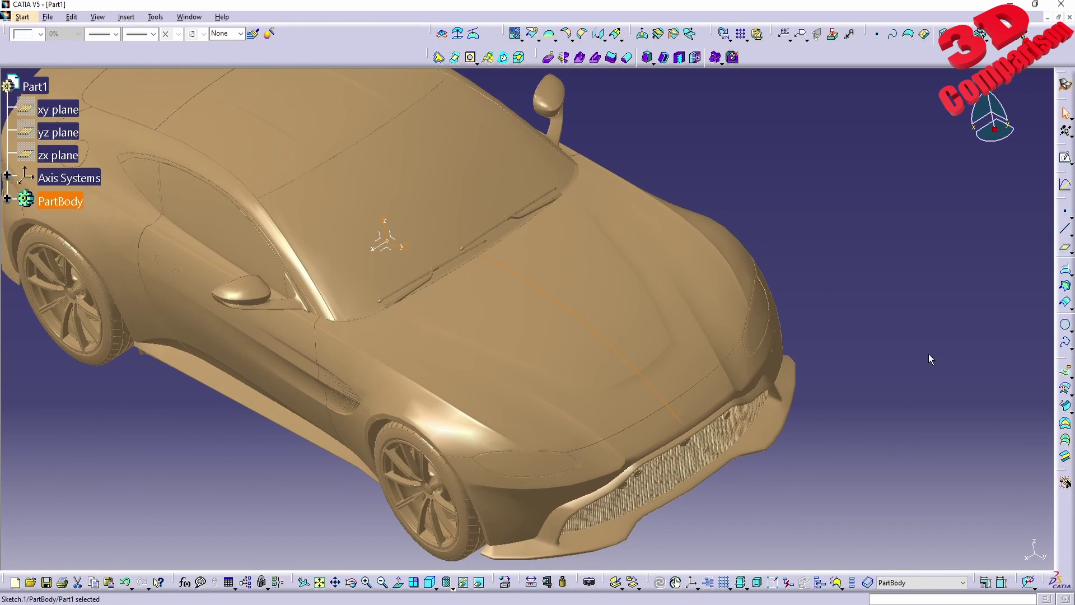
Step: Extrude the hood spline sketch into a surface normal to its sketch plane by 1 mm with mirrored extent
left_click(1065, 371)
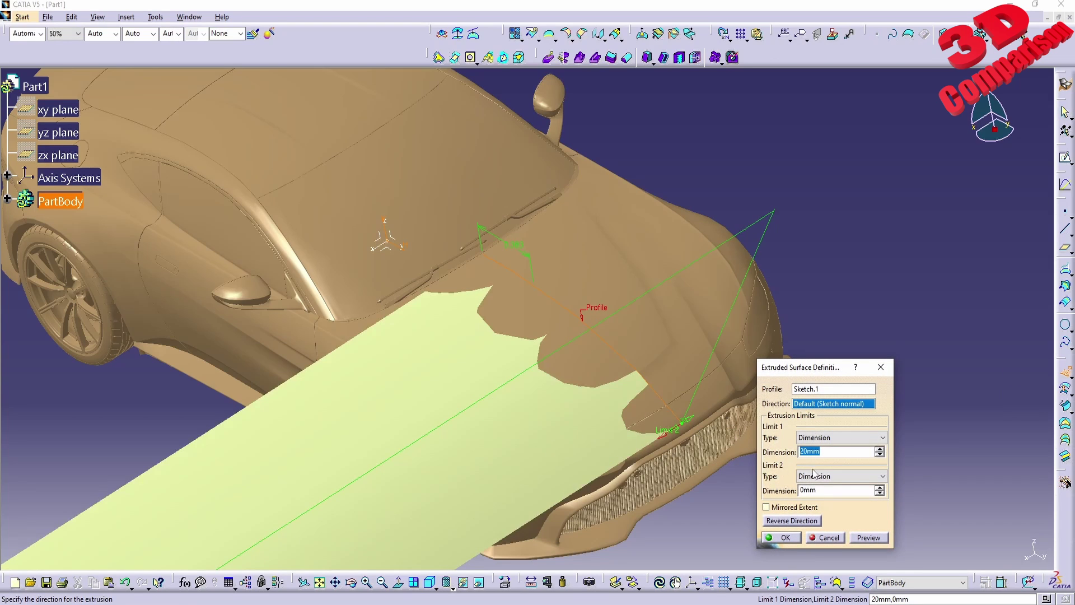
middle_click_drag(607, 372, 547, 355)
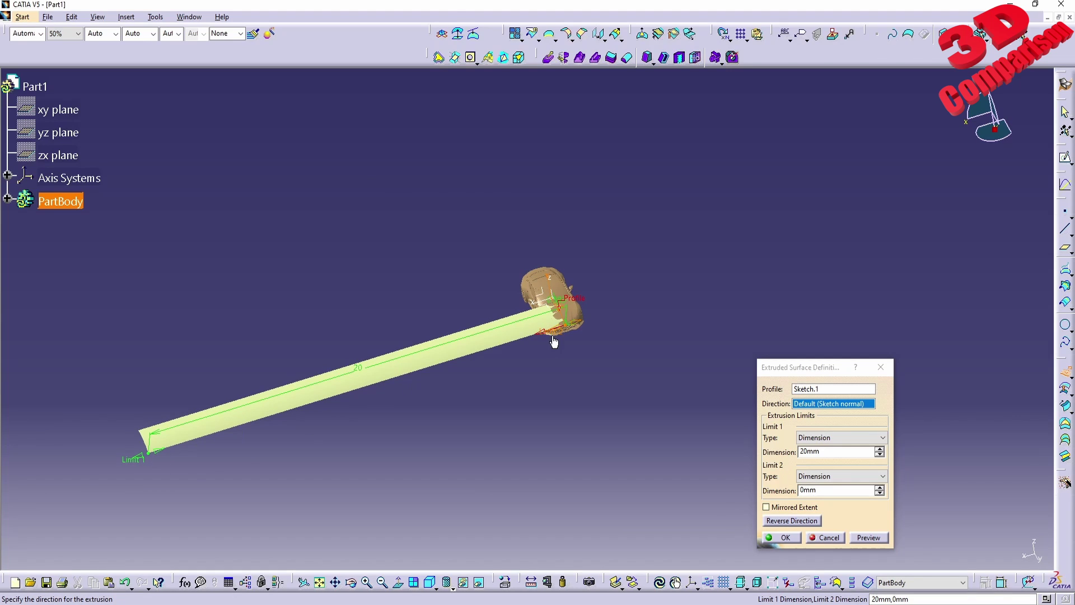
key("Tab")
type("1")
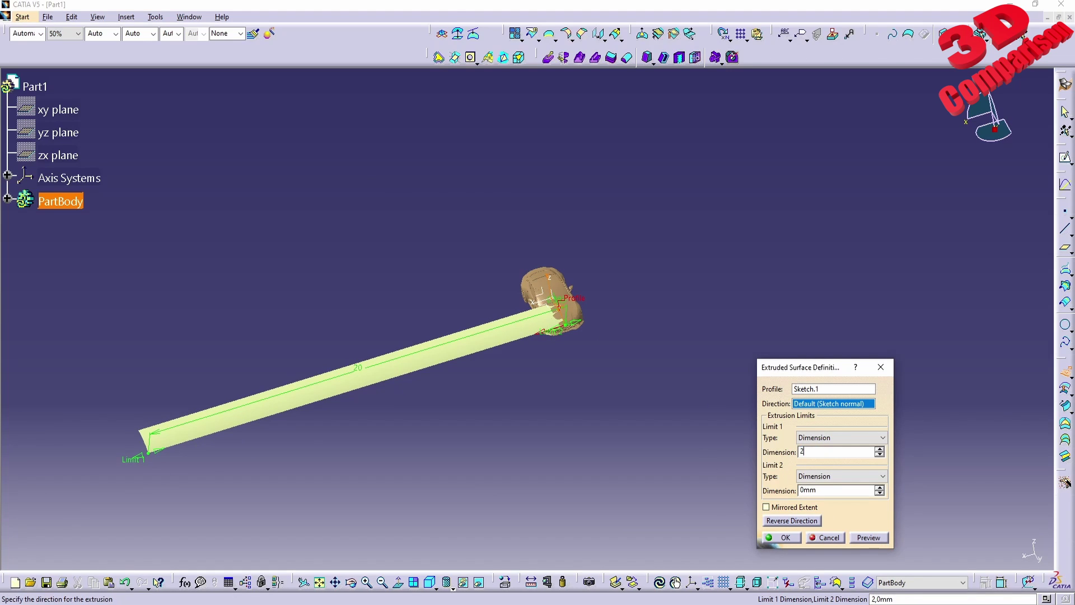
left_click(867, 537)
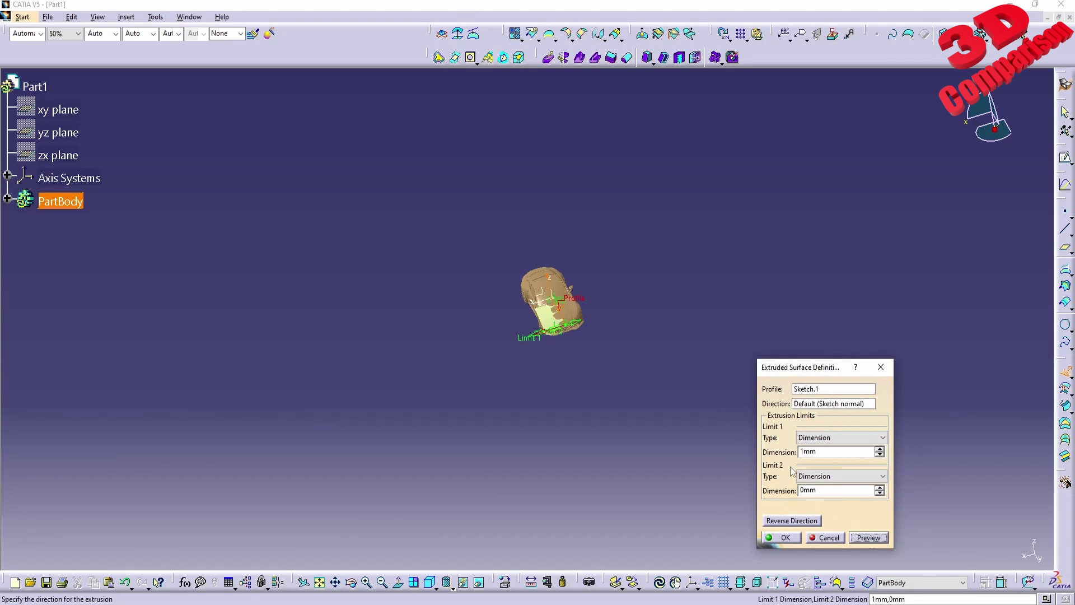
scroll(586, 382, "up", 5)
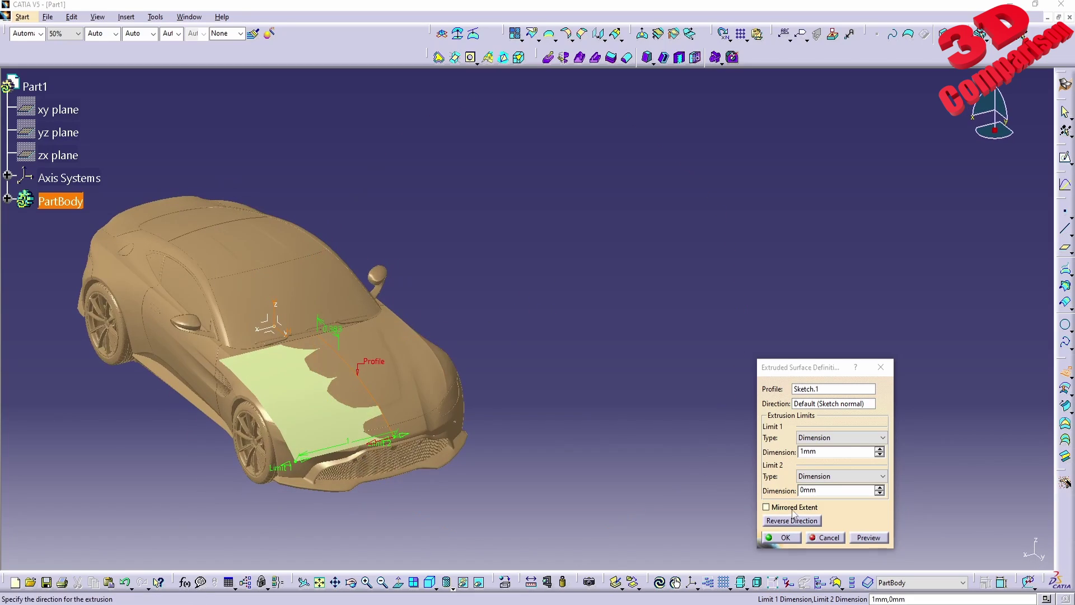
left_click(794, 508)
middle_click_drag(519, 422, 432, 243)
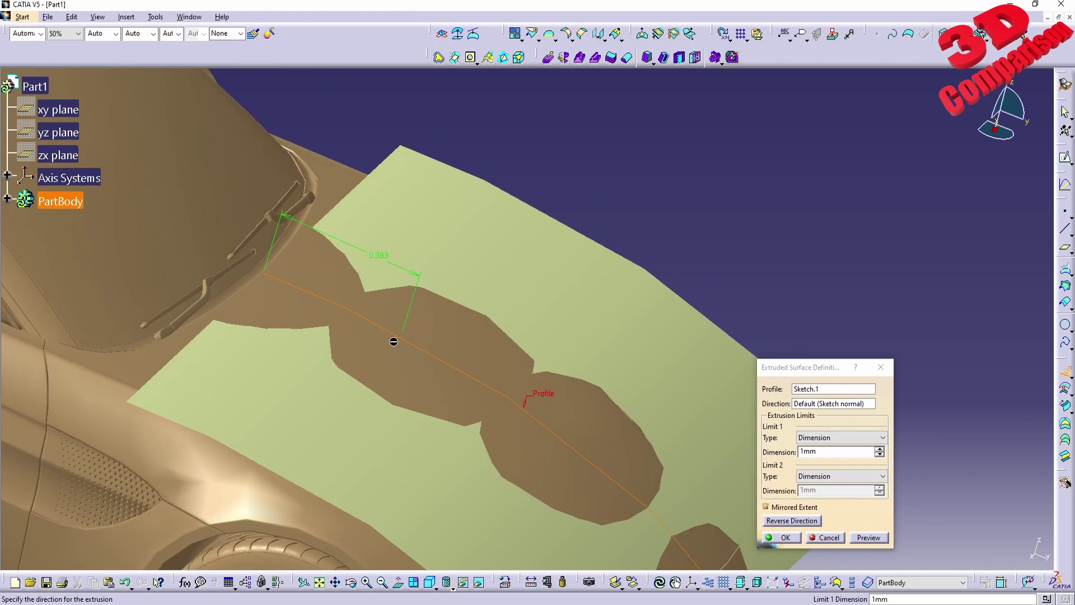
left_click(785, 539)
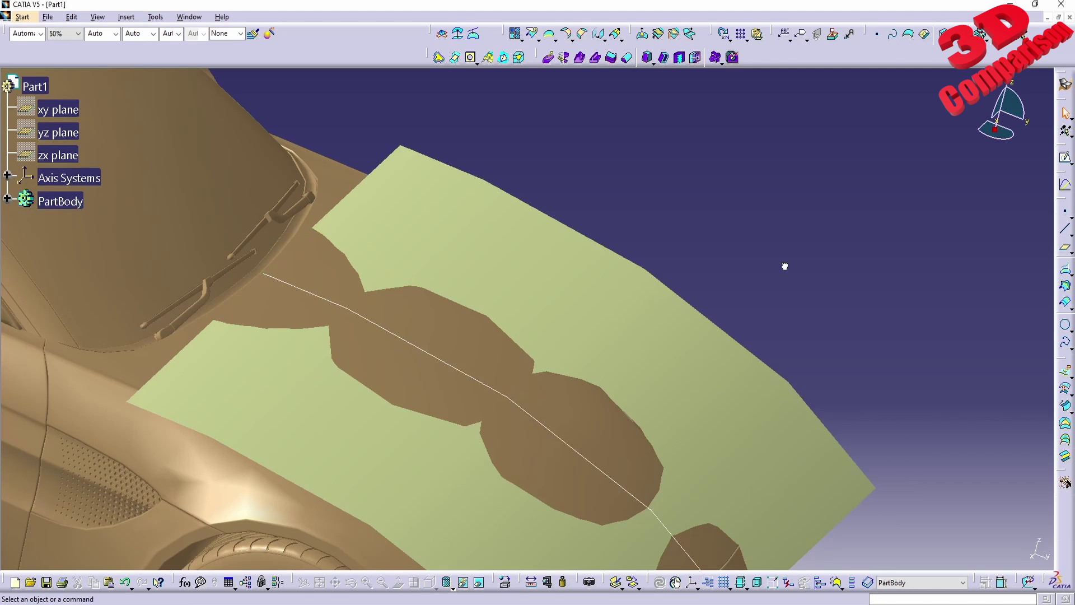
Step: Expand the PartBody features in the tree and select the extruded surface together with the yz plane
middle_click_drag(502, 357, 336, 314)
left_click(7, 199)
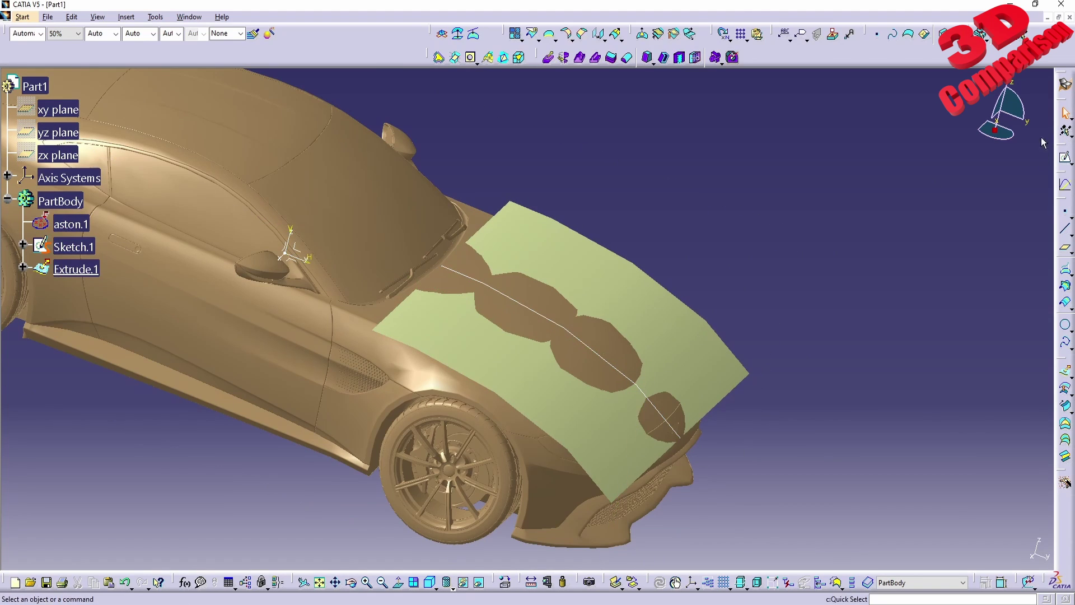
left_click(76, 268)
left_click(57, 132, "ctrl")
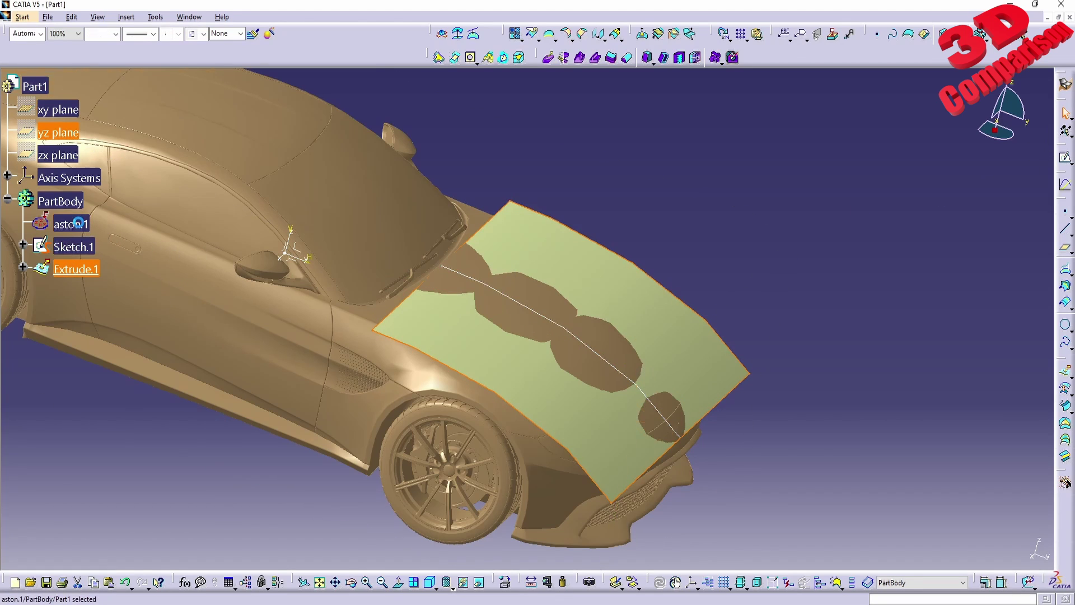
Step: Switch to Blender, measure the car's overall length in the right orthographic view, and remove the measurement
left_click(313, 504)
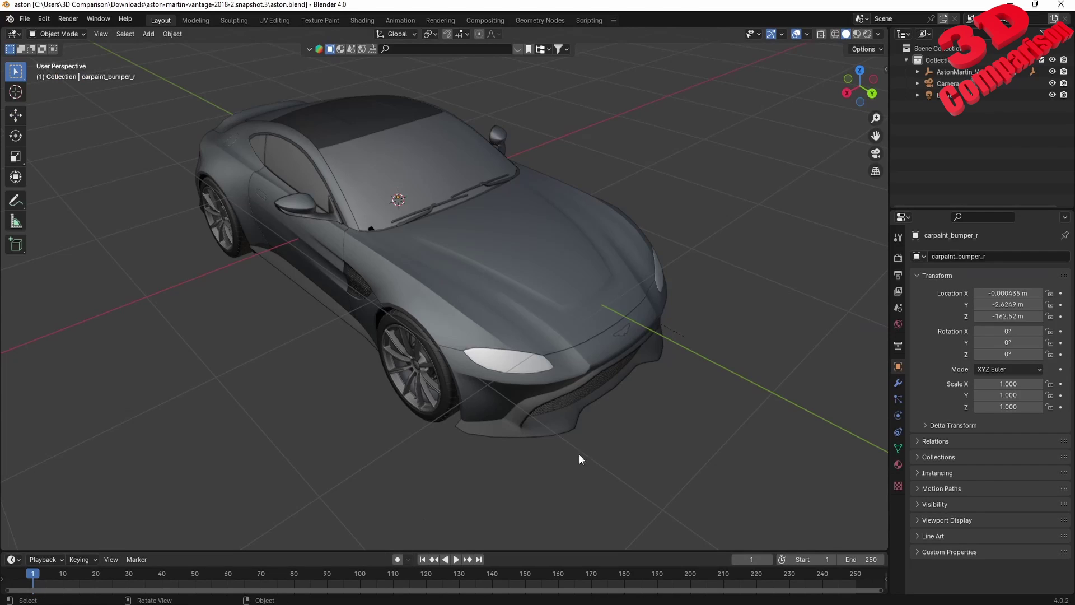
middle_click_drag(747, 438, 634, 406)
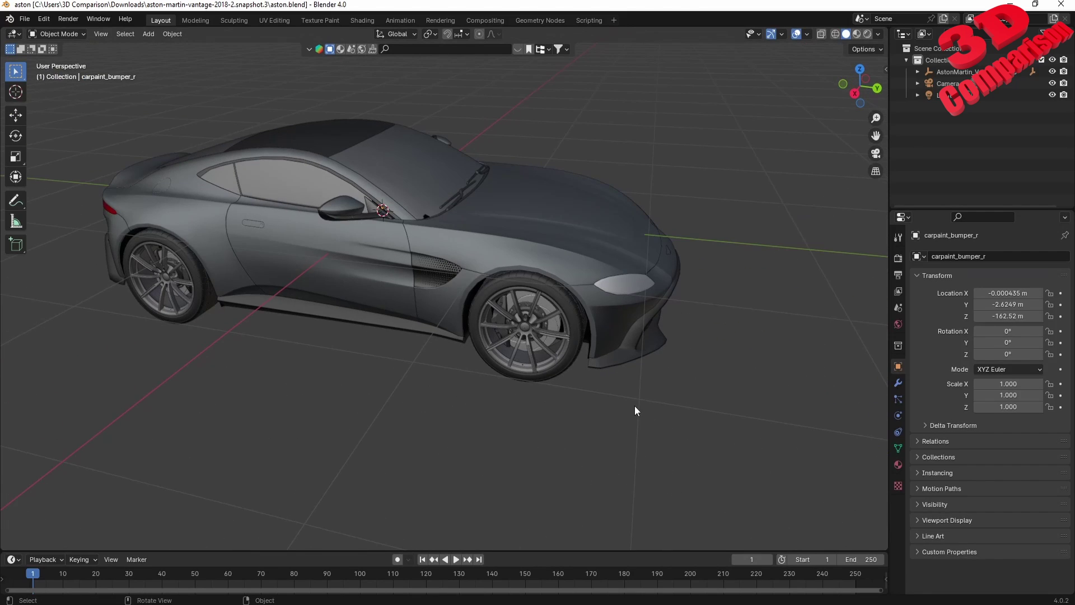
key("KP_1")
key("KP_3")
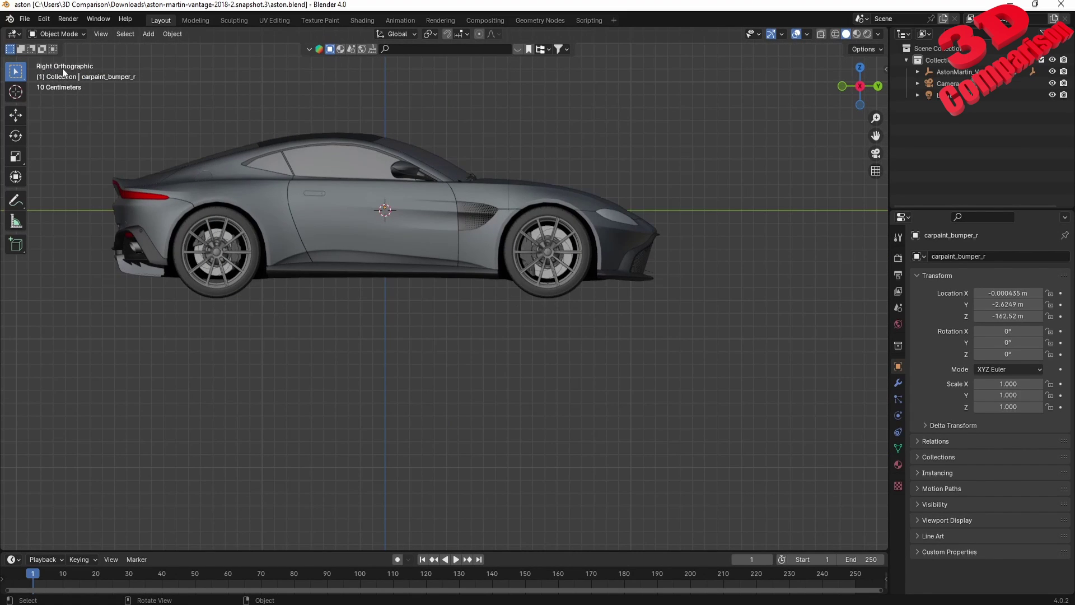
left_click(16, 222)
left_click_drag(113, 210, 661, 211)
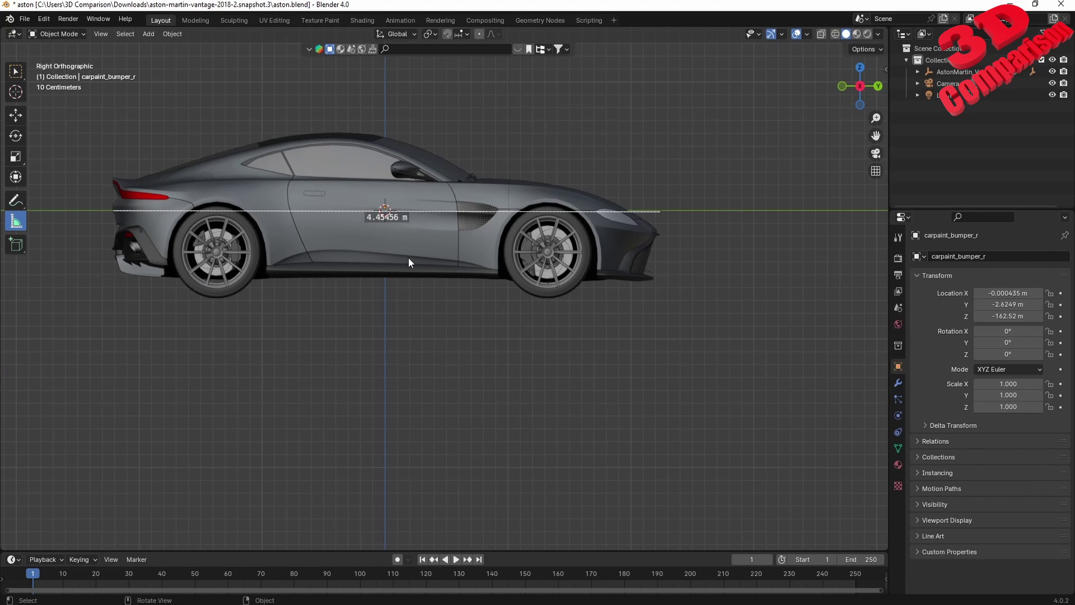
middle_click_drag(430, 233, 396, 274)
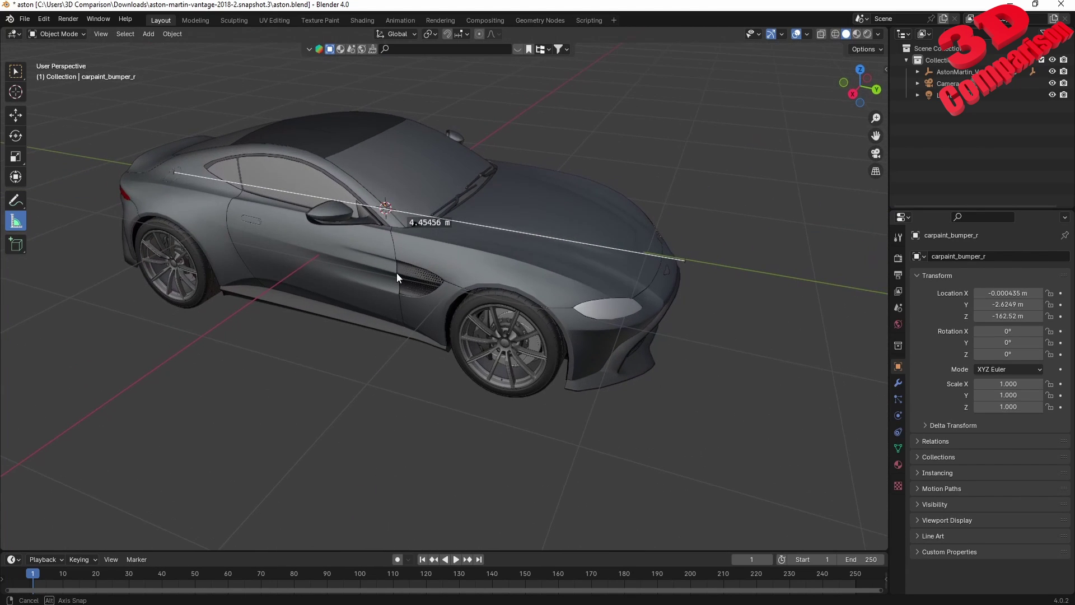
key("Delete")
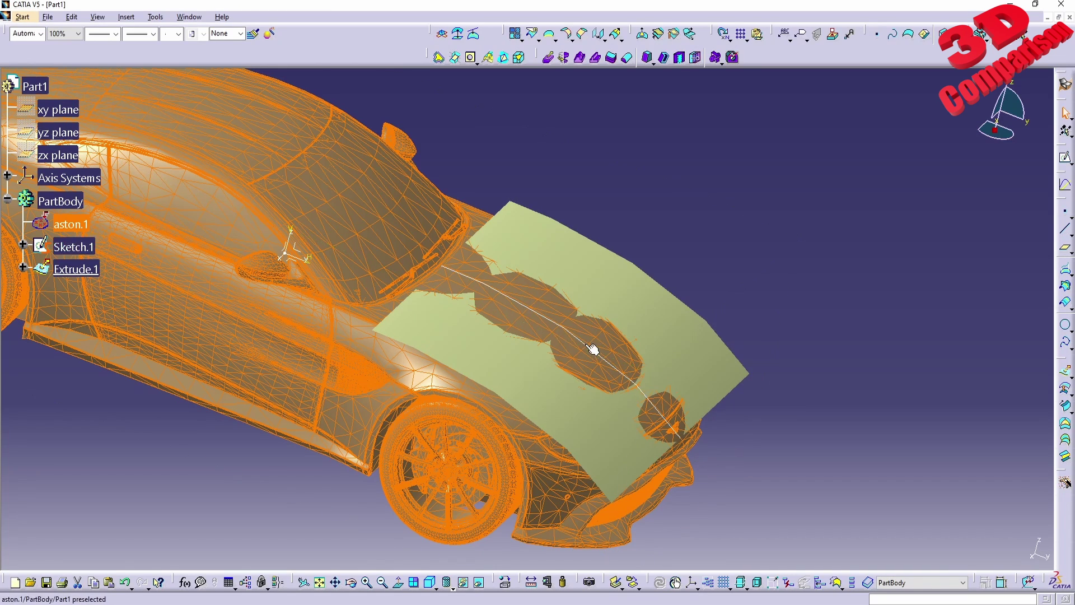
Step: Back in CATIA, sketch a horizontal line about 4.5 mm long on the yz plane from the car's rear to its nose
mouse_move(530, 312)
middle_mouse_down()
mouse_move(542, 314)
mouse_move(408, 341)
middle_mouse_up()
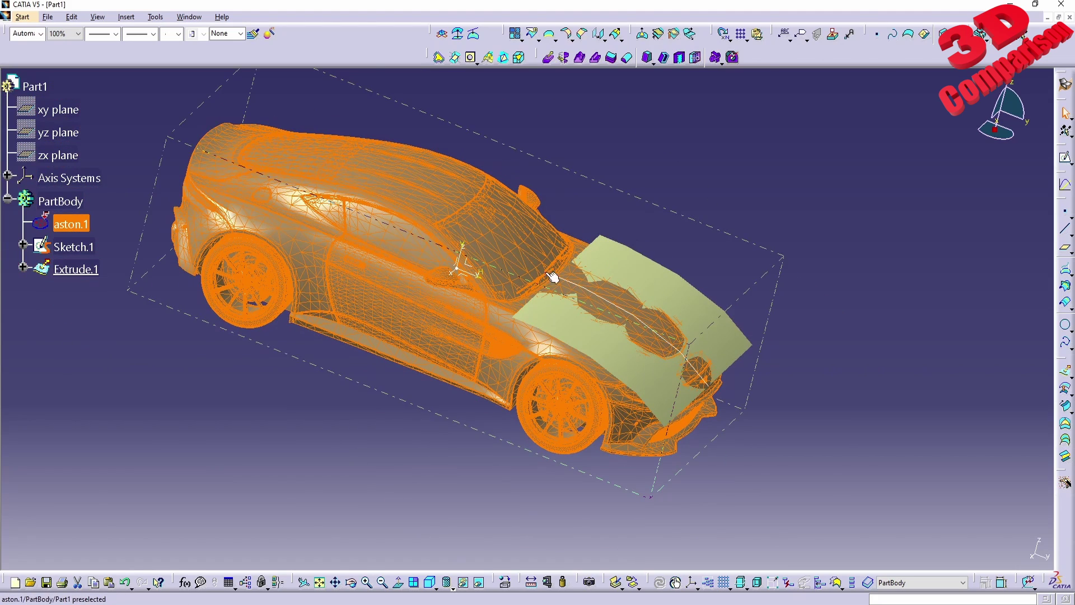
left_click(1065, 158)
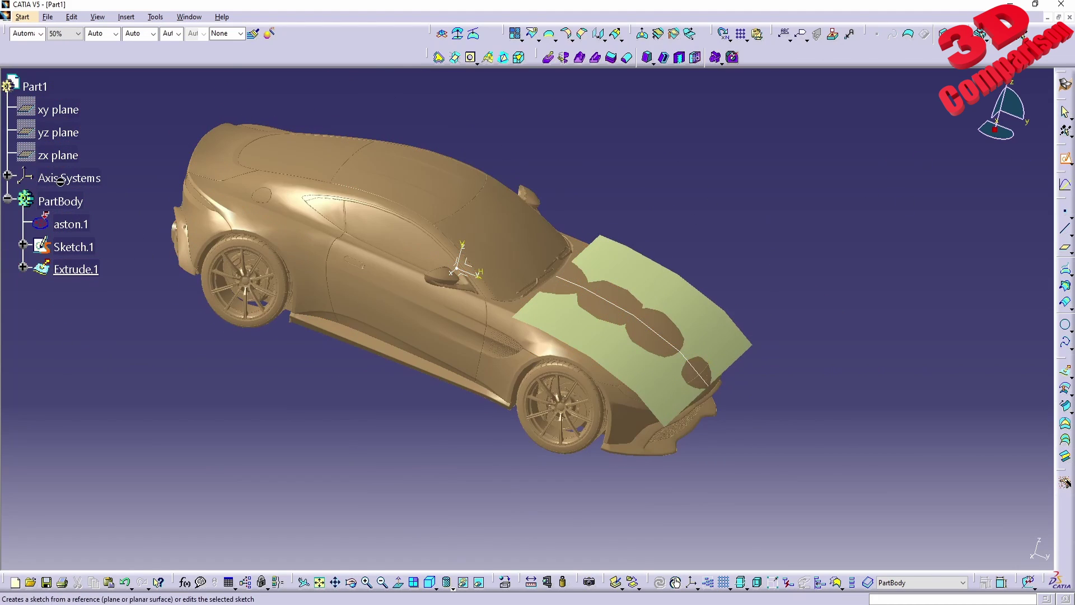
left_click(63, 134)
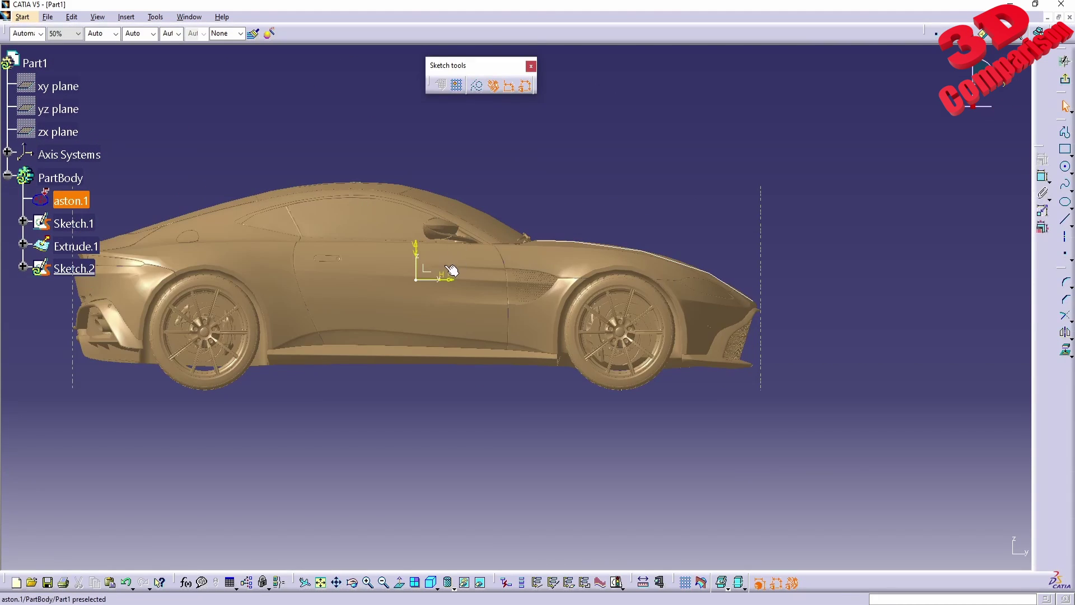
left_click(1065, 219)
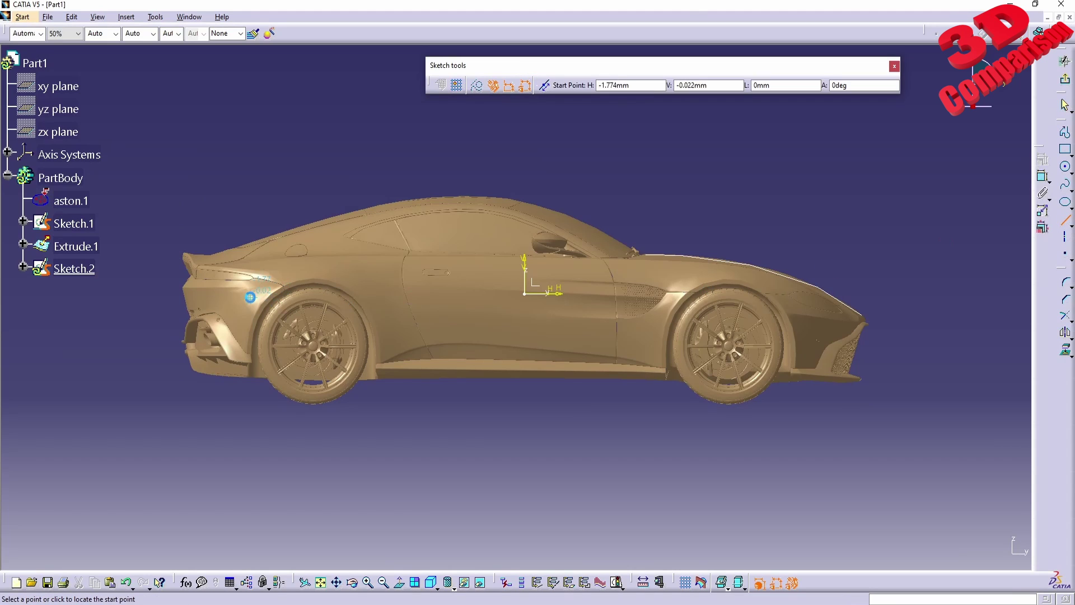
left_click(182, 291)
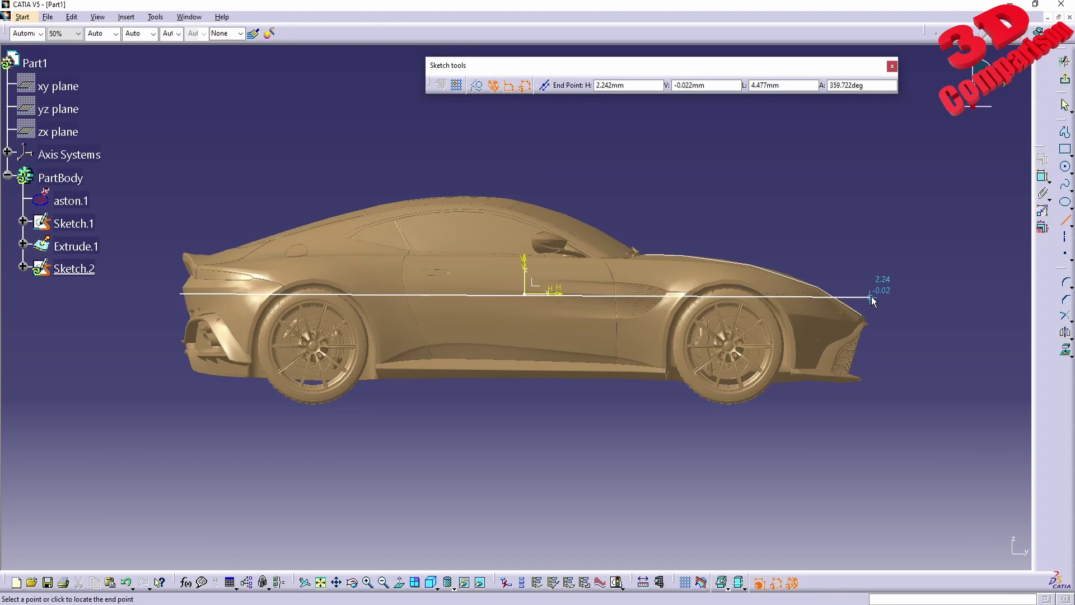
left_click(872, 295)
Step: Dimension the line's length with the dimension placed above the car's roof, and exit the sketch
left_click(1043, 177)
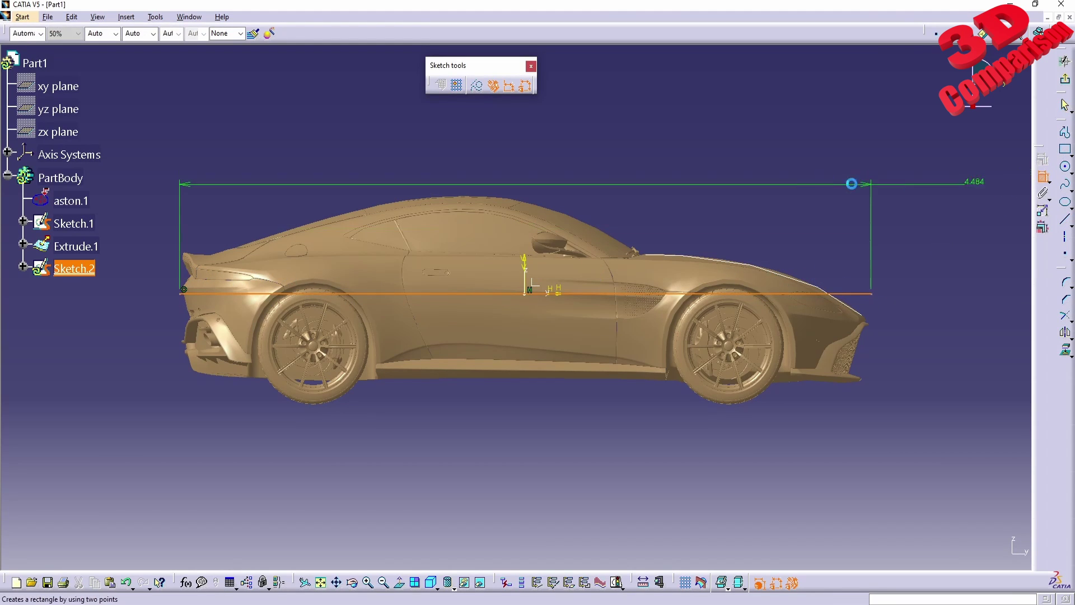
left_click(652, 149)
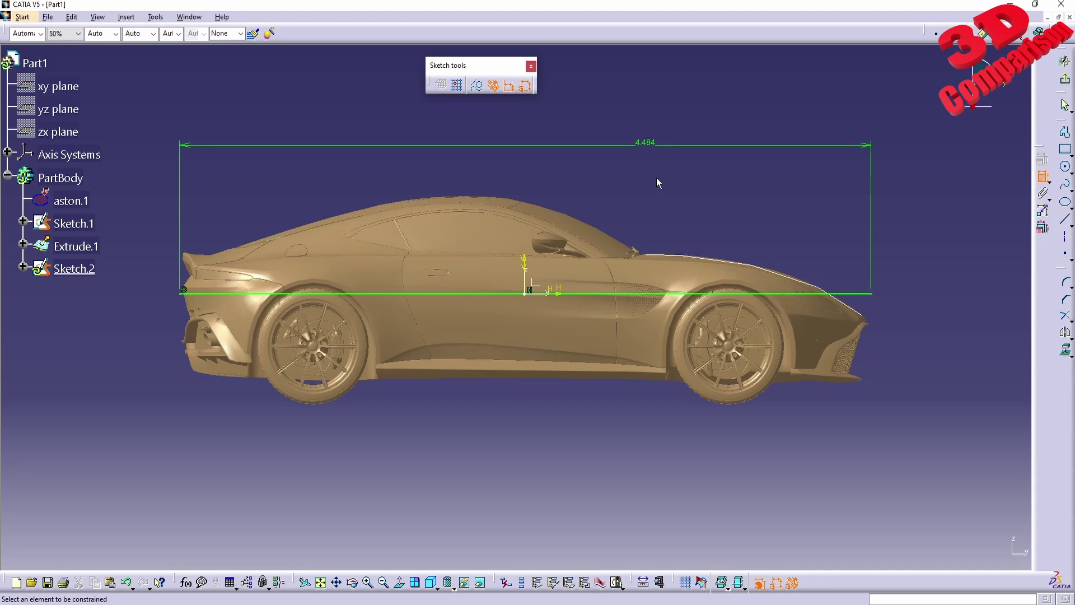
left_click(1066, 79)
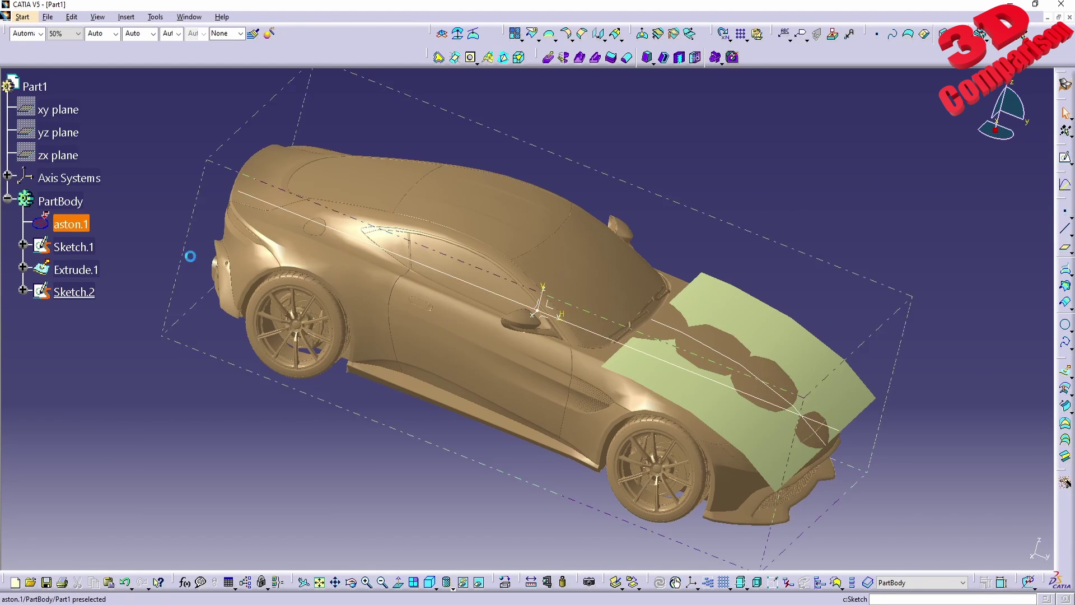
Step: Delete the imported aston mesh, both sketches and the extruded surface built on the first sketch
left_click(72, 224)
key("Delete")
key("Delete")
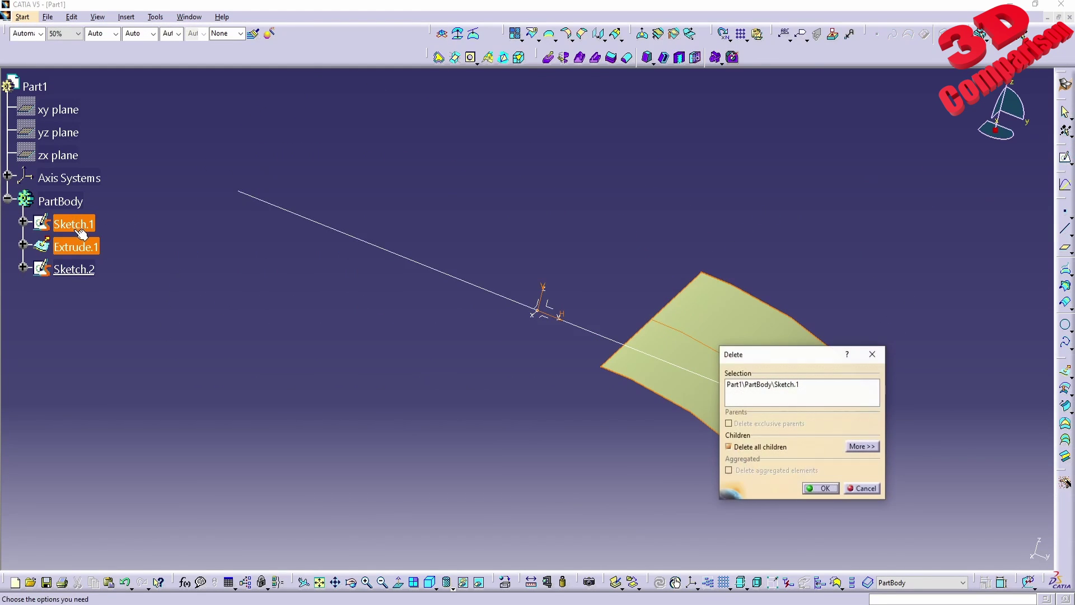
key("Return")
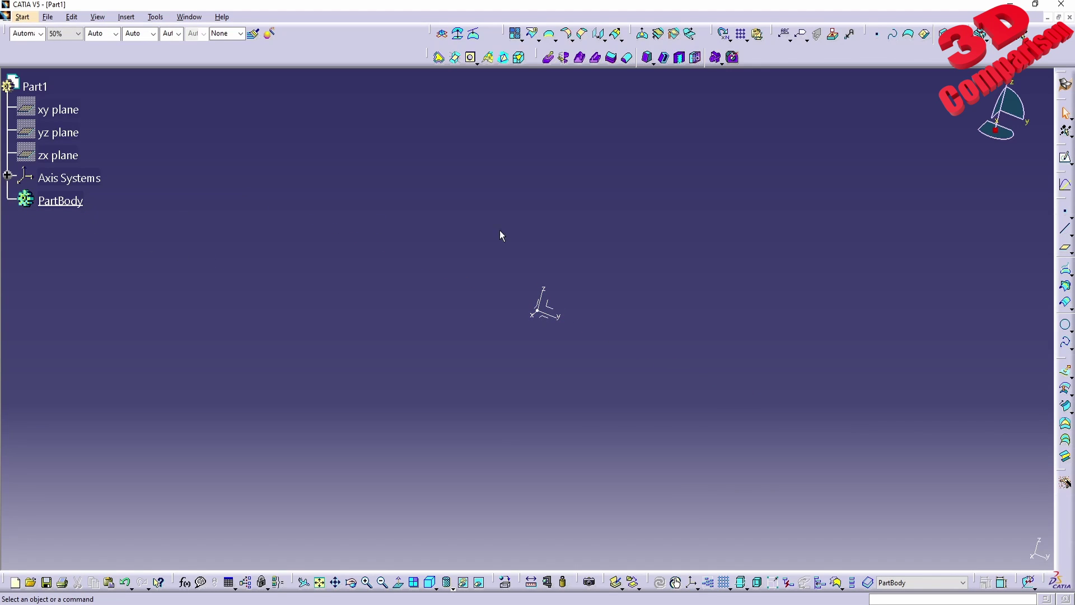
Step: Import the Aston Martin STL file in the Digitized Shape Editor workbench with a scale factor of 1000
left_click(22, 17)
mouse_move(84, 59)
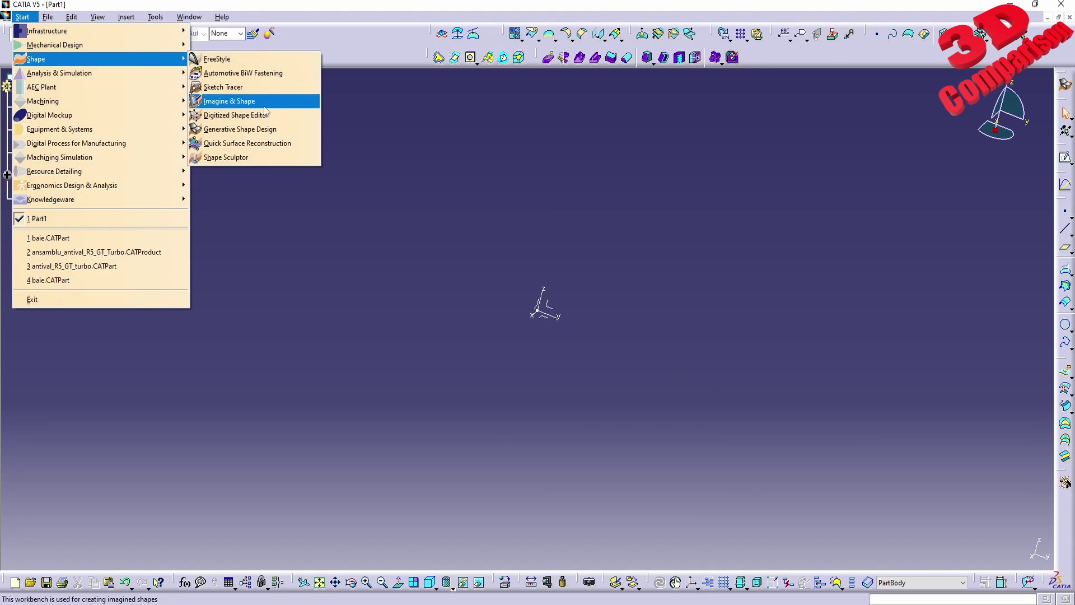
left_click(252, 116)
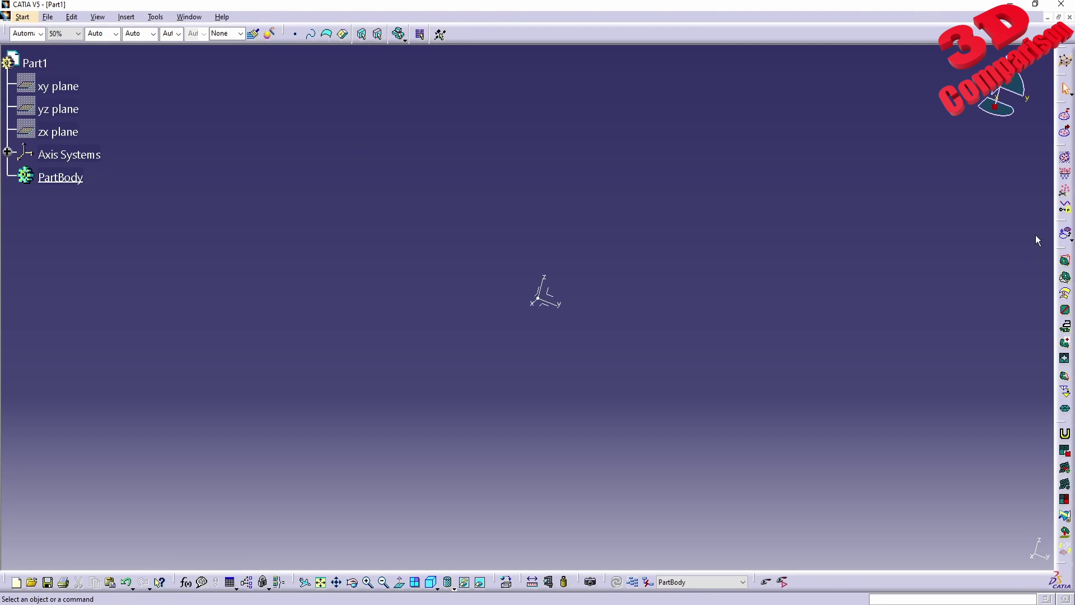
left_click(1065, 115)
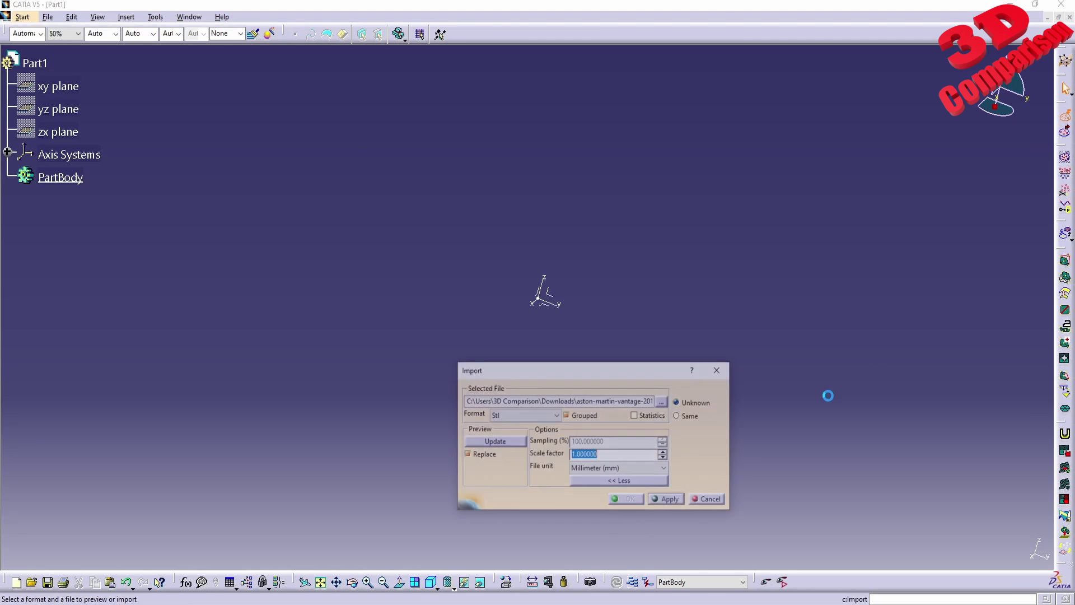
type("1000")
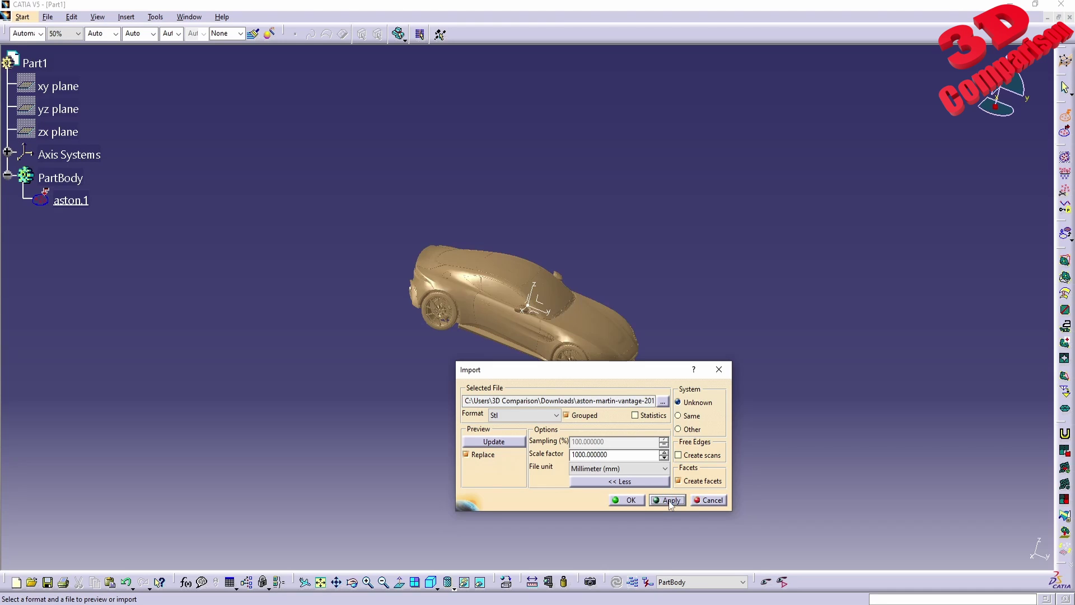
left_click(629, 500)
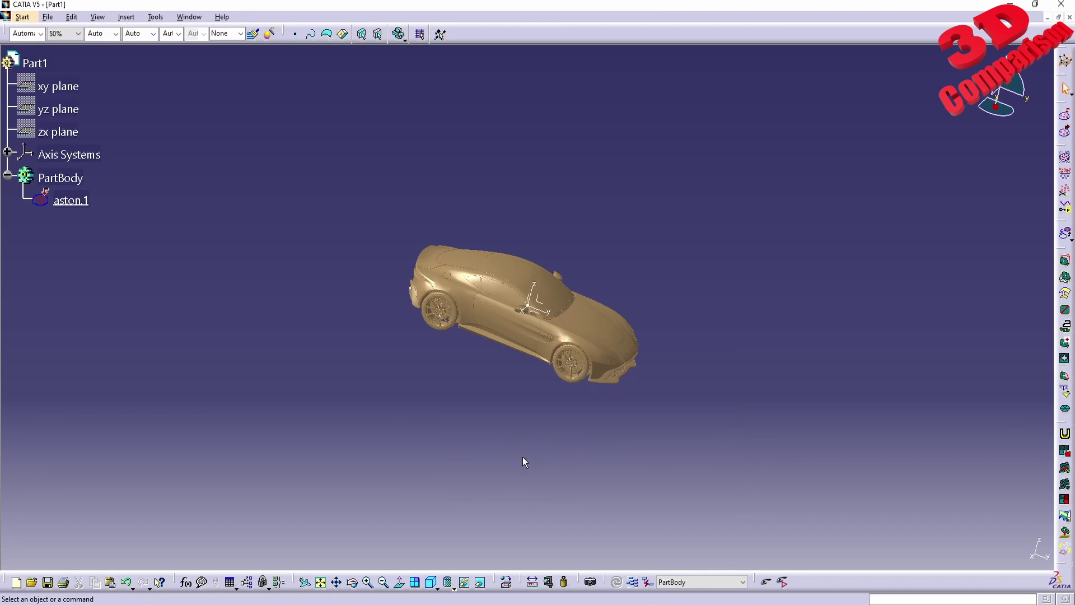
Step: Switch to the Generative Shape Design workbench and start a sketch on the yz plane
left_click(56, 109)
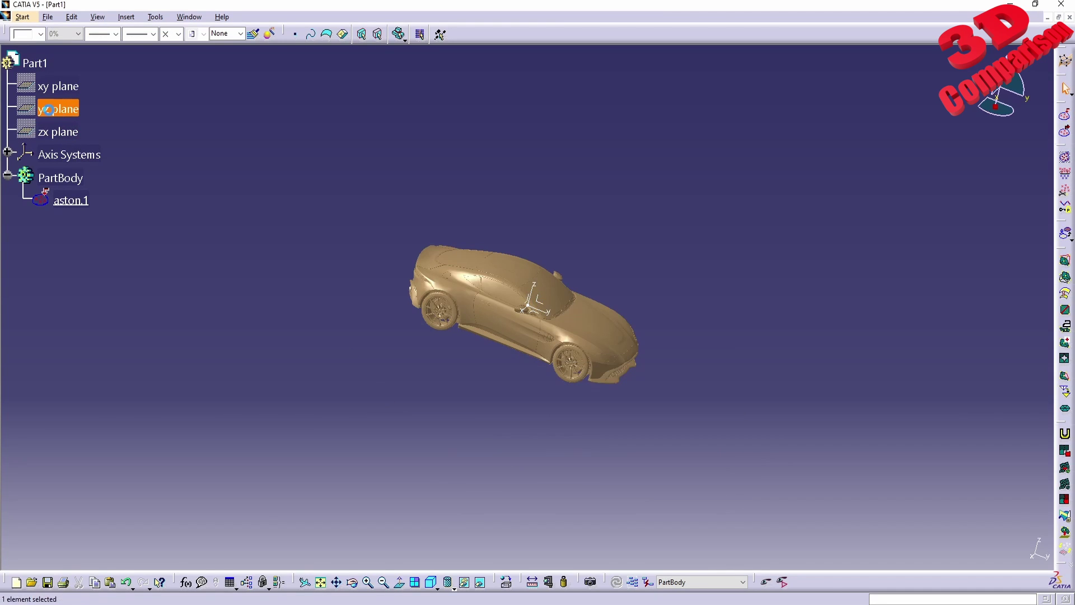
left_click(22, 16)
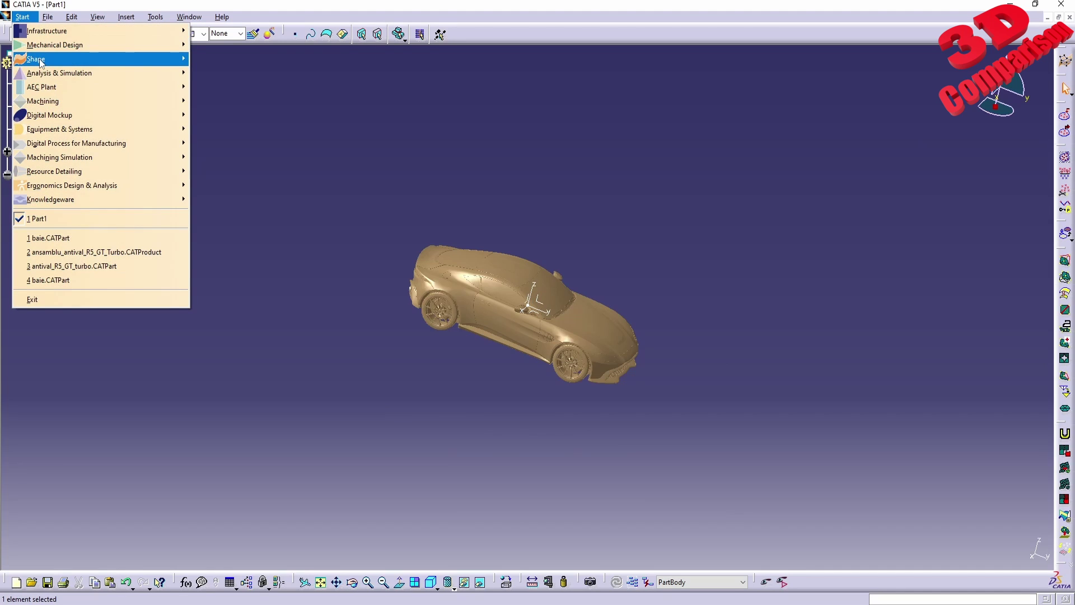
left_click(241, 129)
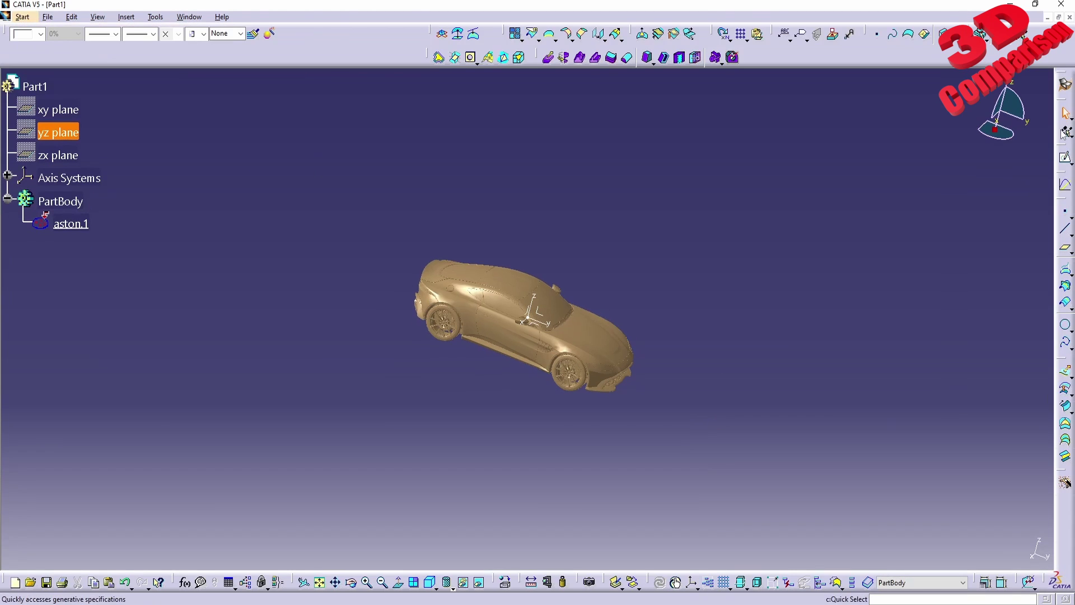
left_click(1065, 158)
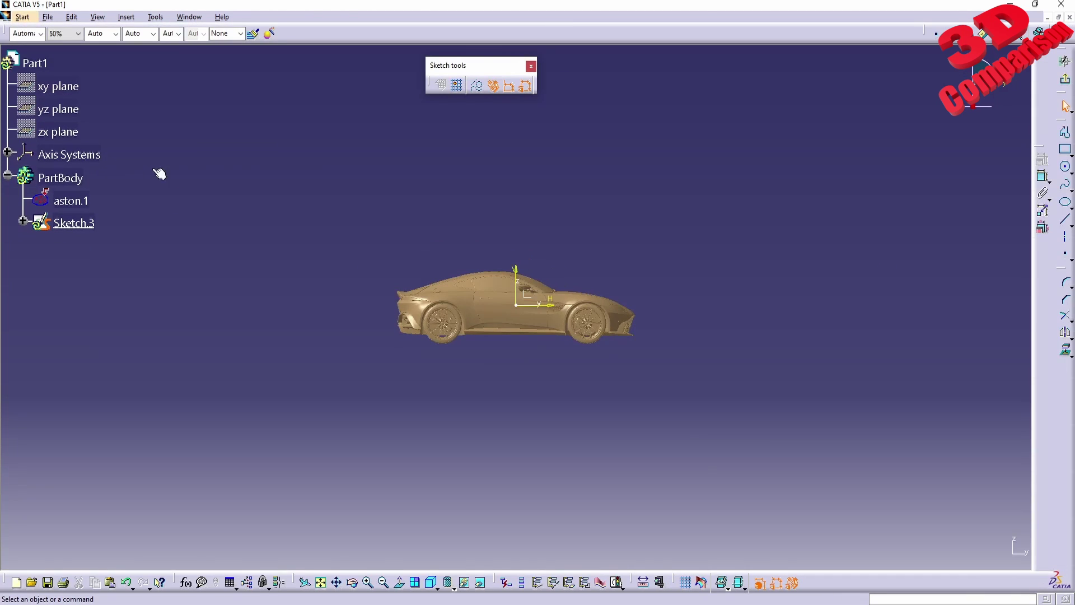
mouse_move(695, 486)
middle_mouse_down()
mouse_move(689, 432)
mouse_move(710, 360)
mouse_move(631, 310)
middle_mouse_up()
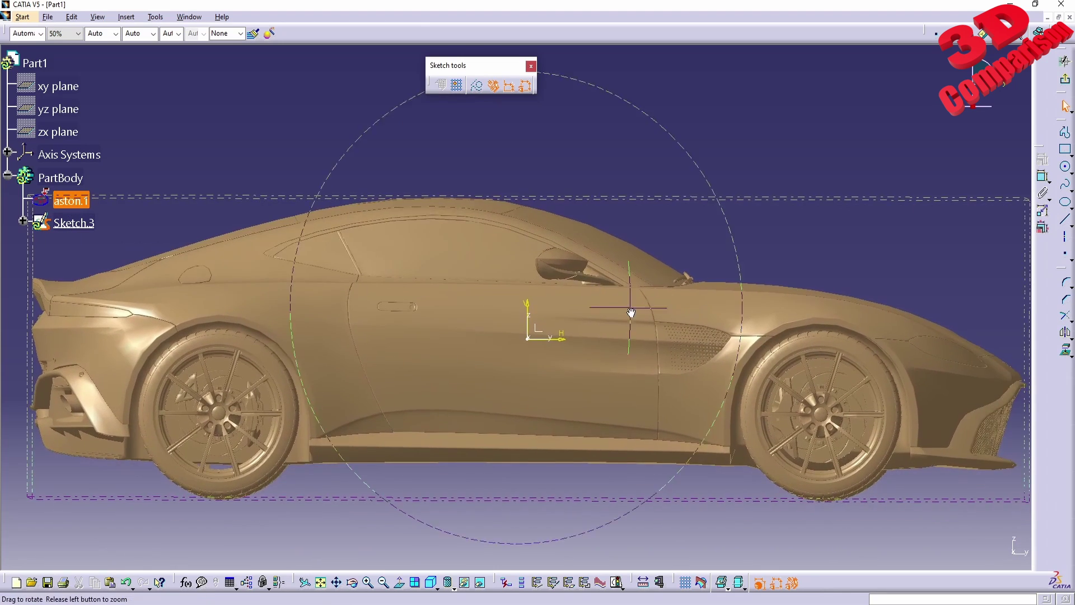
Step: Draw a line spanning the car's length, dimension it above the roof, and delete both
left_click(1065, 219)
left_click(172, 300)
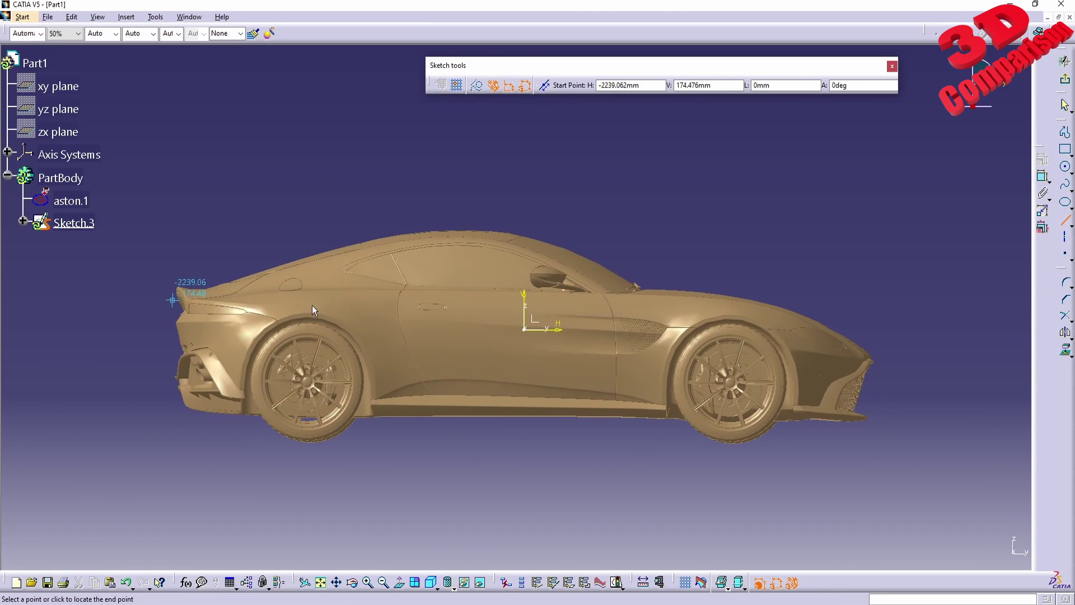
left_click(877, 301)
left_click(1043, 177)
left_click(612, 190)
mouse_move(139, 157)
left_mouse_down()
mouse_move(764, 363)
mouse_move(959, 347)
left_mouse_up()
key("Delete")
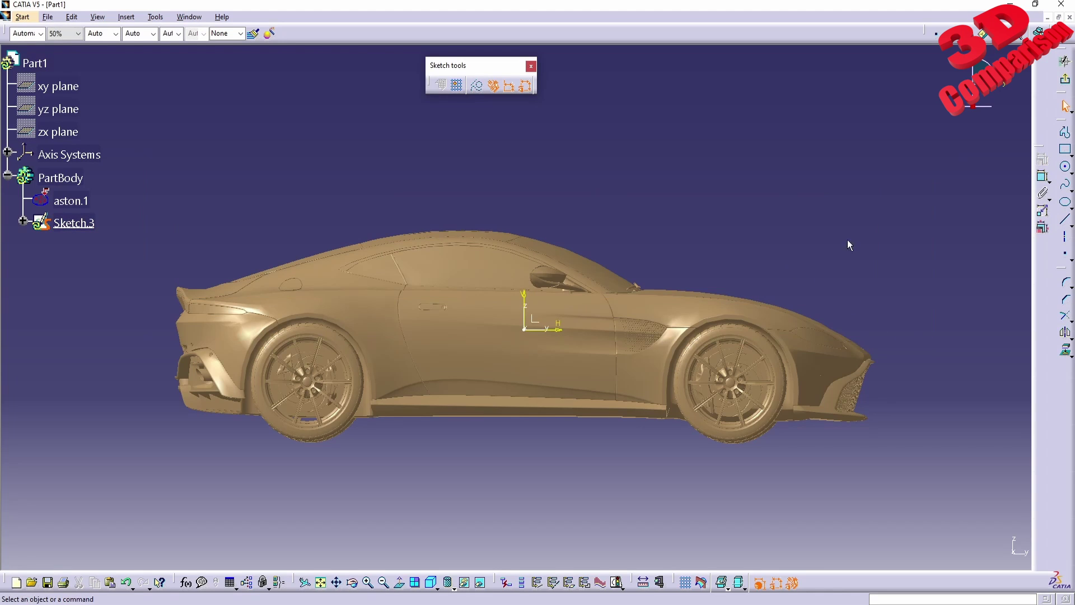
Step: Cut the part by the sketch plane to expose the car's centreline section
left_click(702, 582)
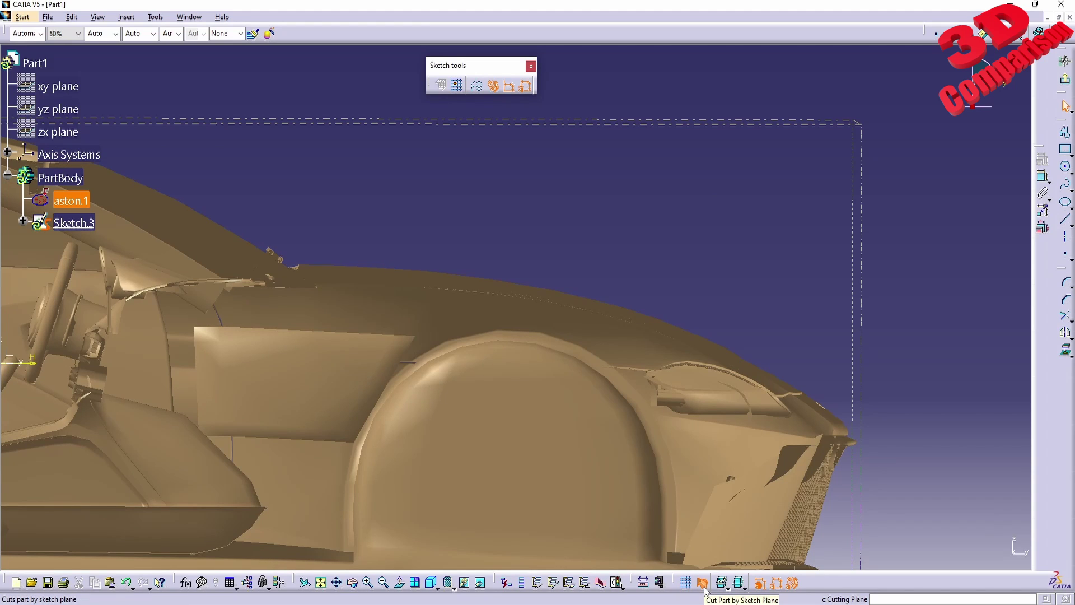
left_click(1063, 184)
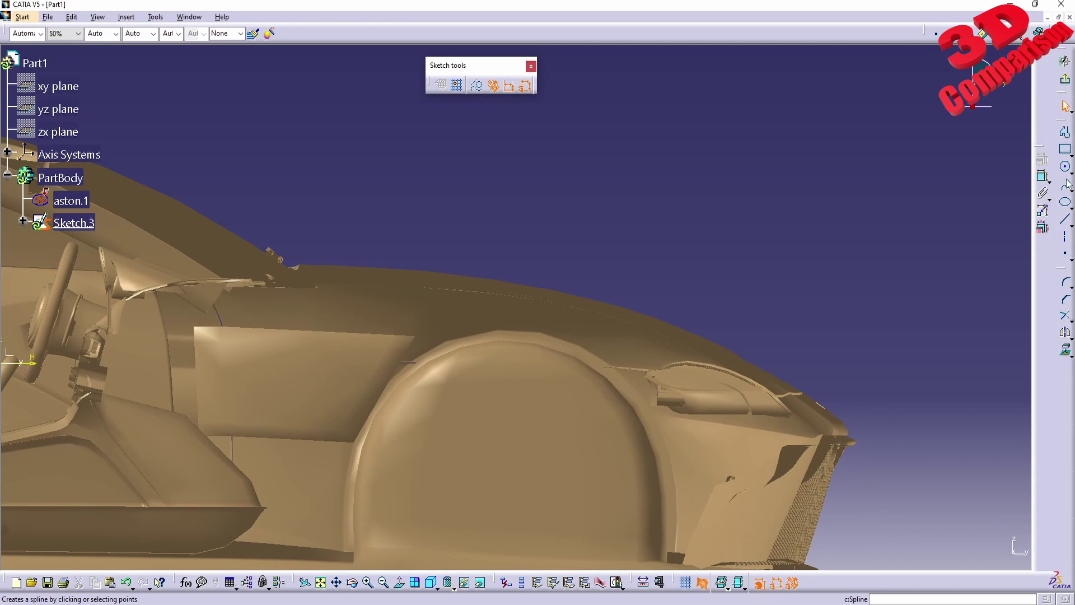
scroll(499, 291, "up", 5)
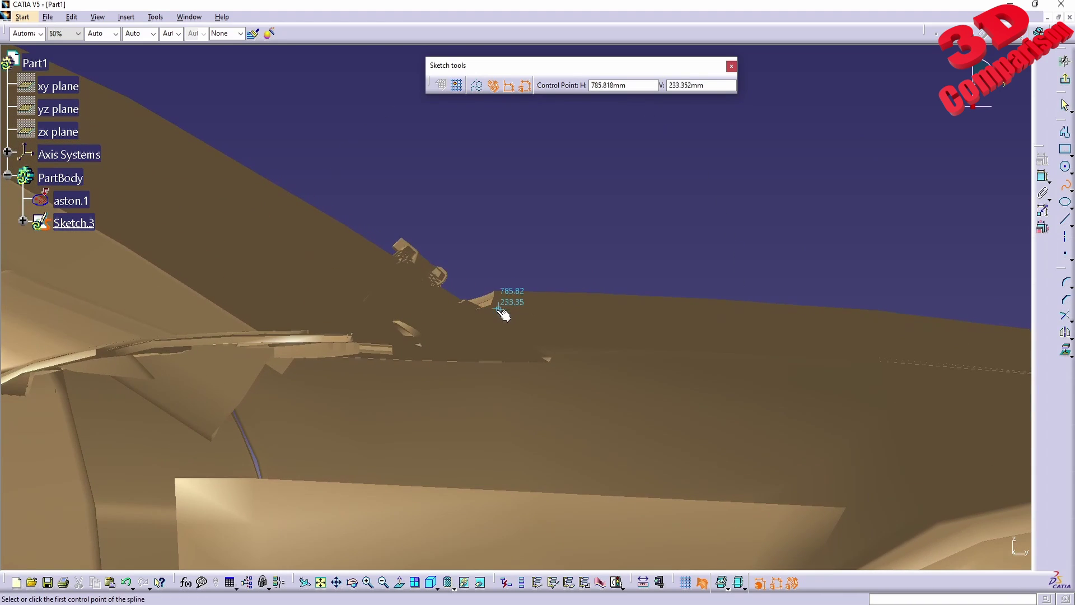
left_click(498, 291)
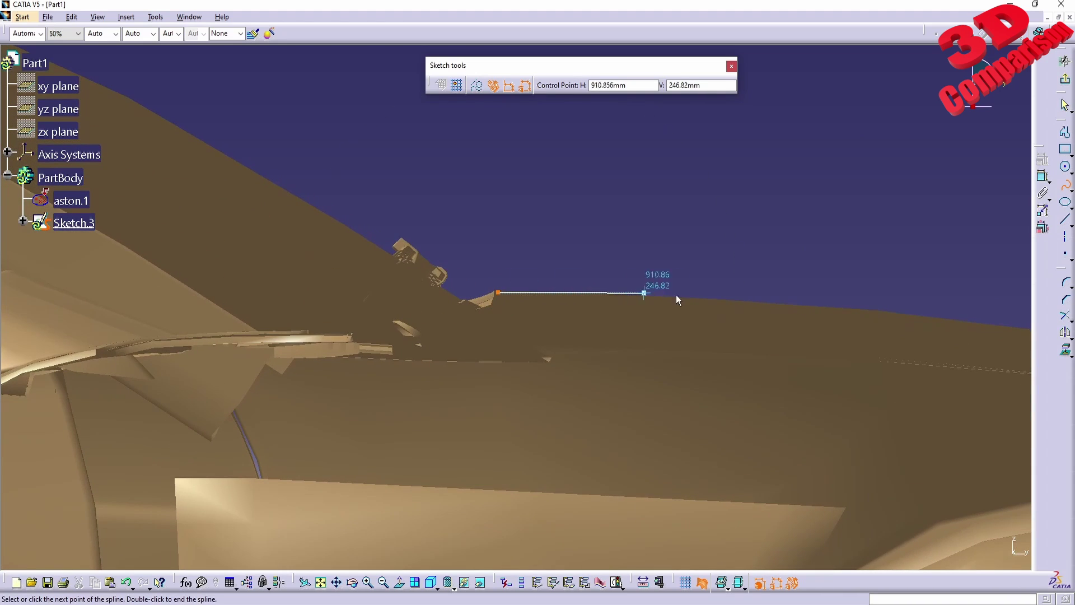
left_click(798, 304)
middle_click_drag(891, 313, 594, 297)
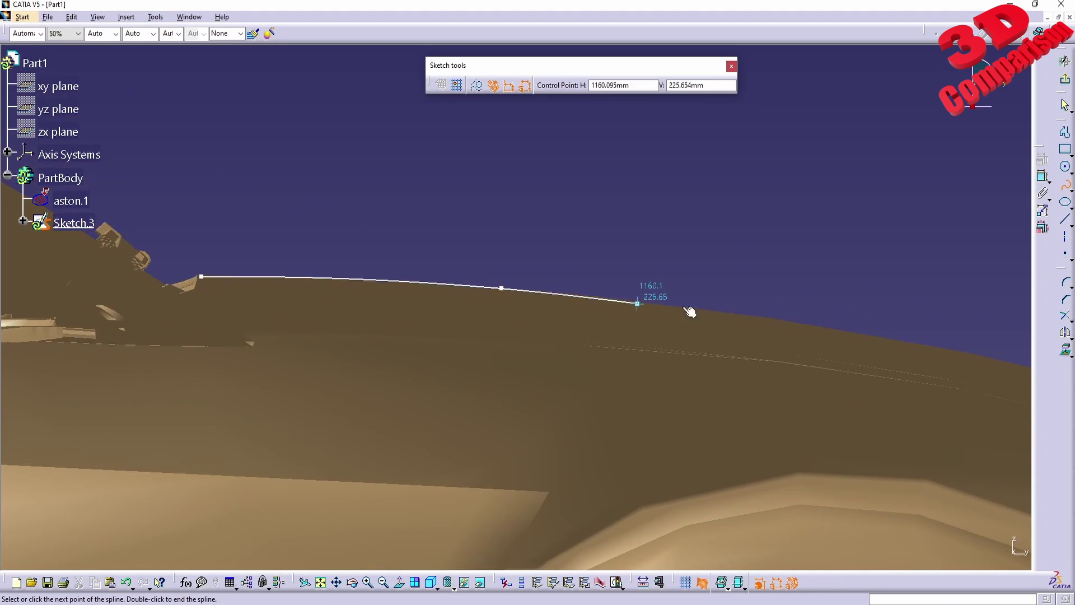
left_click(719, 312)
middle_click_drag(893, 331, 644, 304)
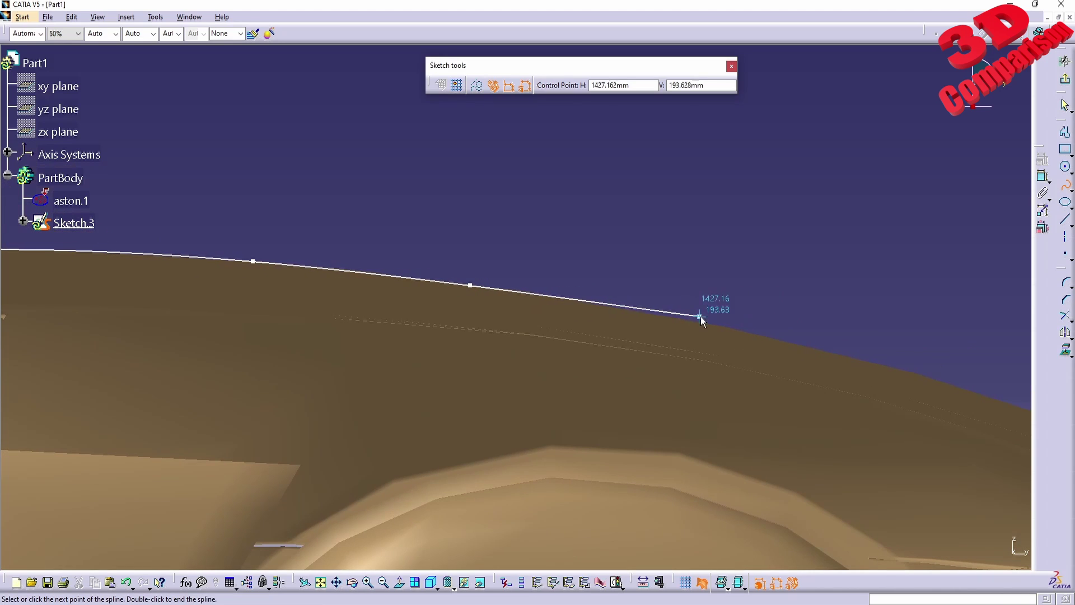
double_click(751, 332)
mouse_move(888, 377)
middle_mouse_down()
mouse_move(696, 350)
mouse_move(648, 288)
mouse_move(593, 264)
mouse_move(626, 295)
mouse_move(622, 264)
mouse_move(641, 288)
middle_mouse_up()
Step: Sketch an eight-point spline along the hood's centreline contour from the windshield base to the nose, and exit the sketch
left_click(1066, 184)
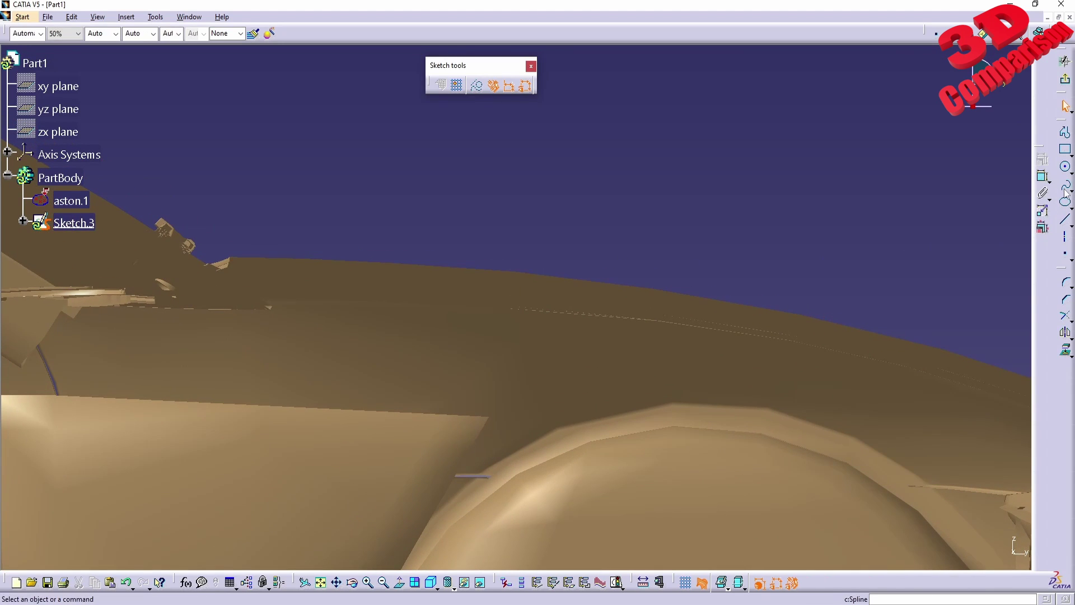
left_click(232, 258)
left_click(393, 261)
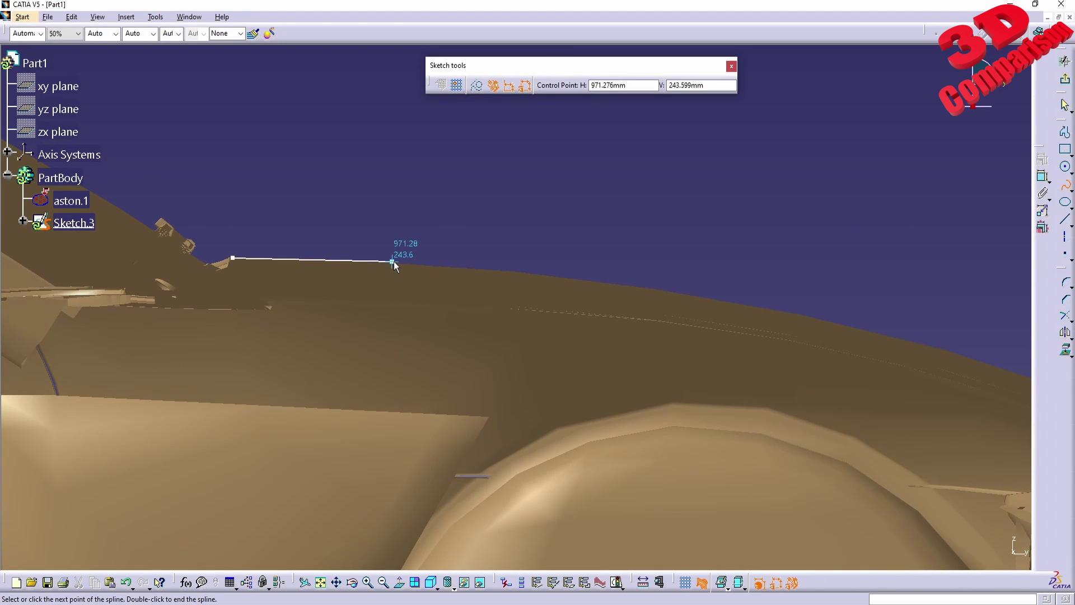
left_click(630, 285)
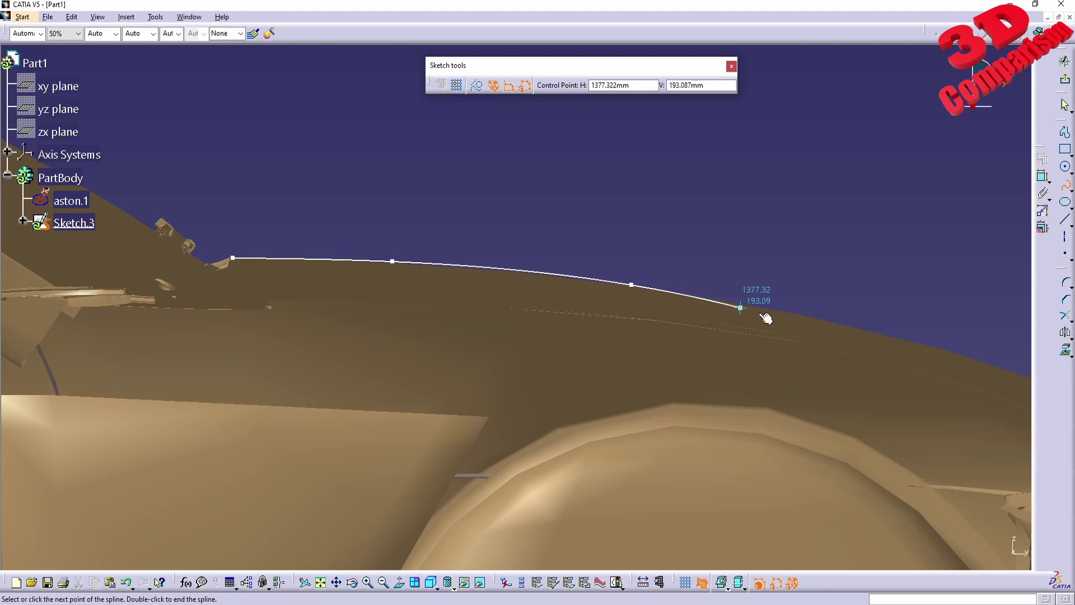
middle_click_drag(835, 329, 620, 290)
left_click(619, 290)
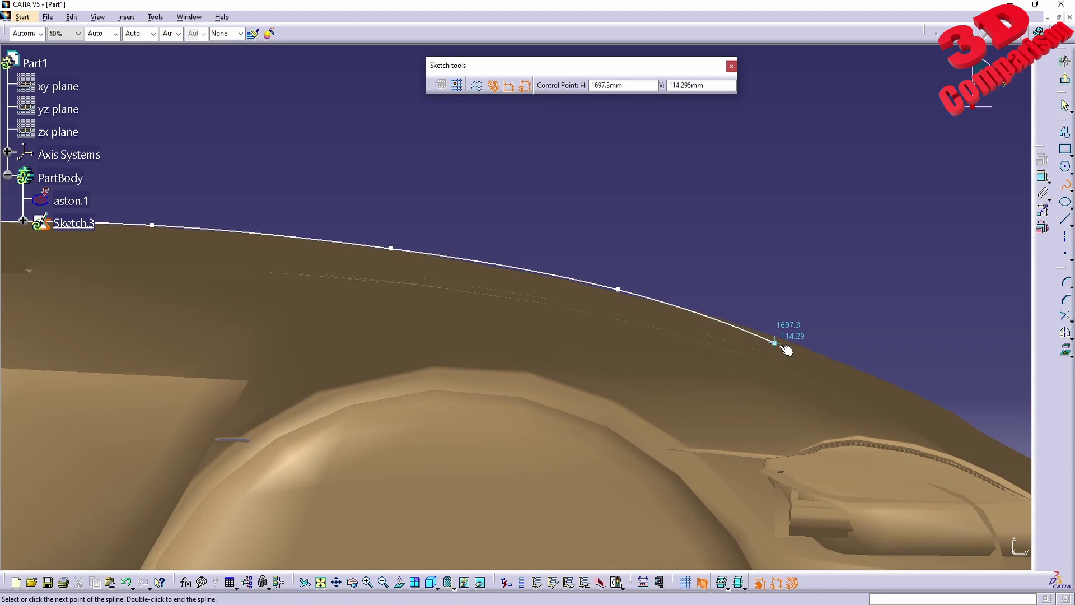
left_click(789, 341)
middle_click_drag(790, 340, 470, 262)
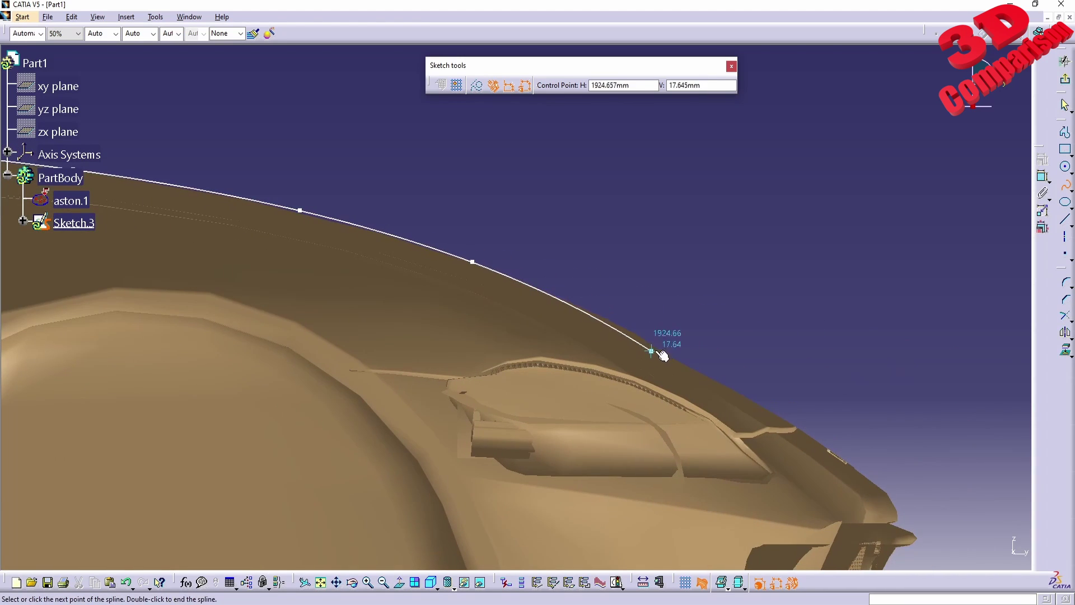
left_click(661, 349)
middle_click_drag(780, 418, 574, 345)
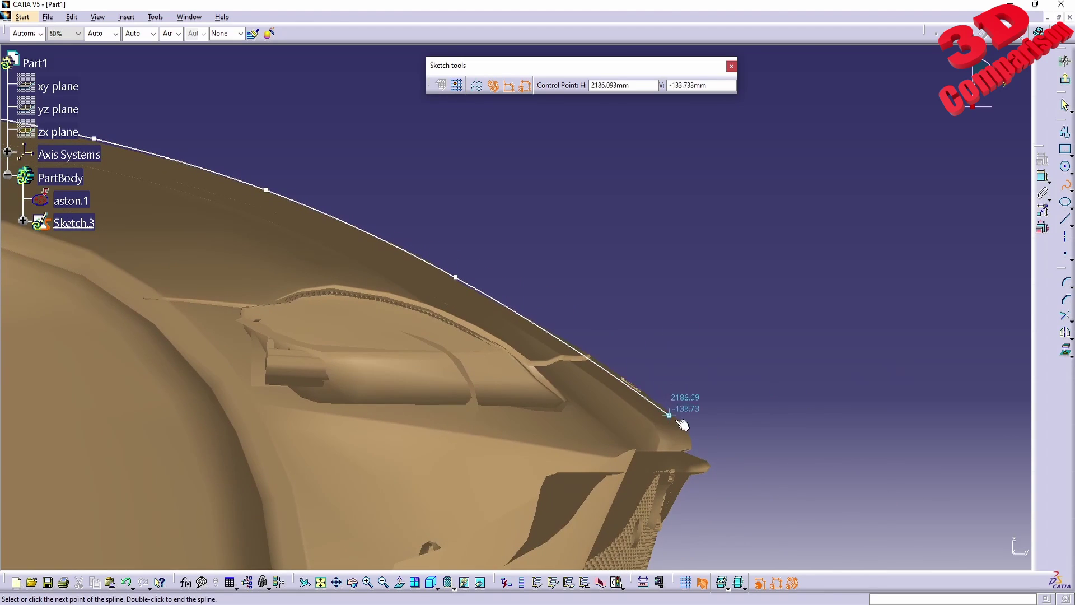
left_click(591, 355)
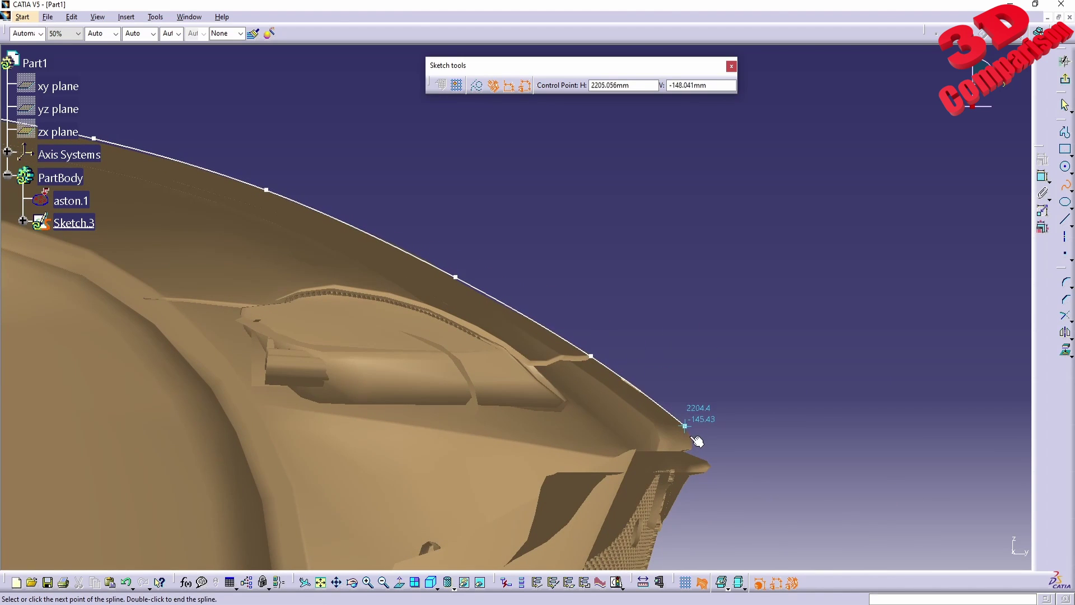
double_click(686, 426)
middle_click_drag(450, 180, 442, 336)
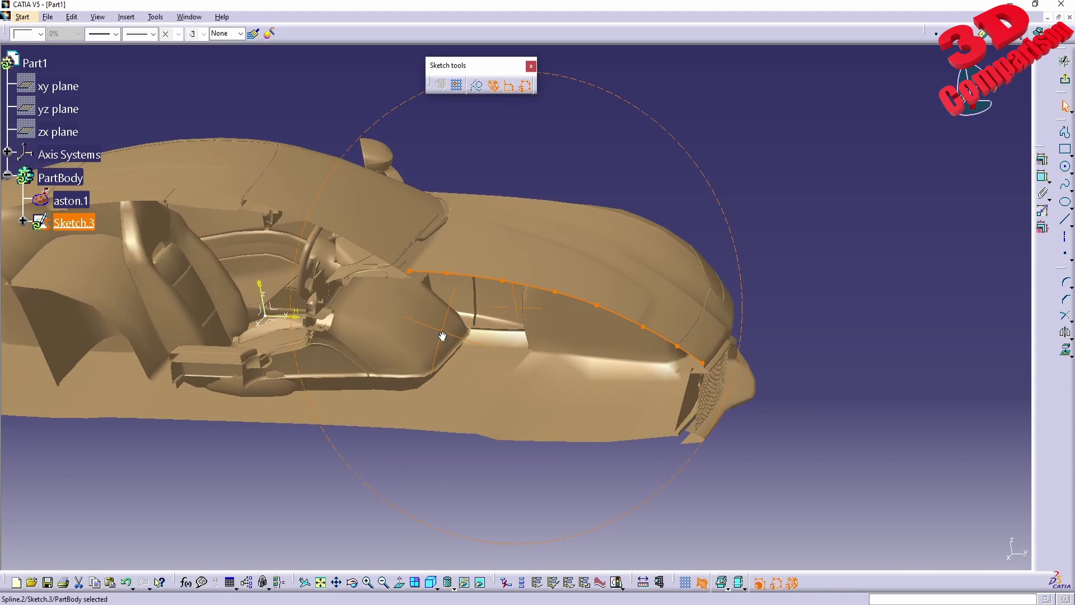
left_click(1065, 79)
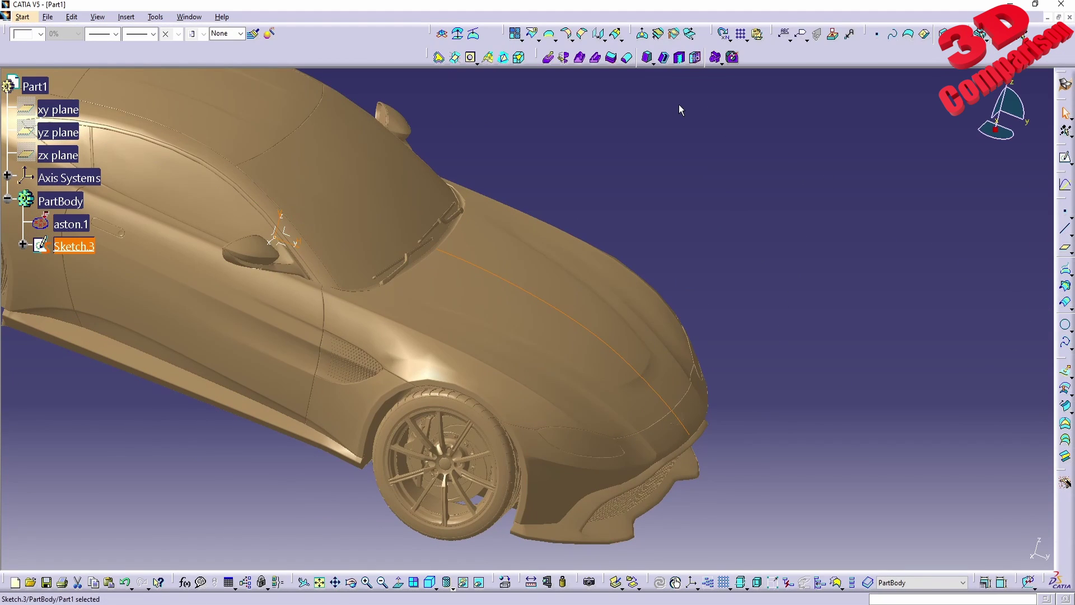
Step: Start an extruded surface from the hood spline, previewing limit 1 at 40 mm and at 50 mm
left_click(1065, 372)
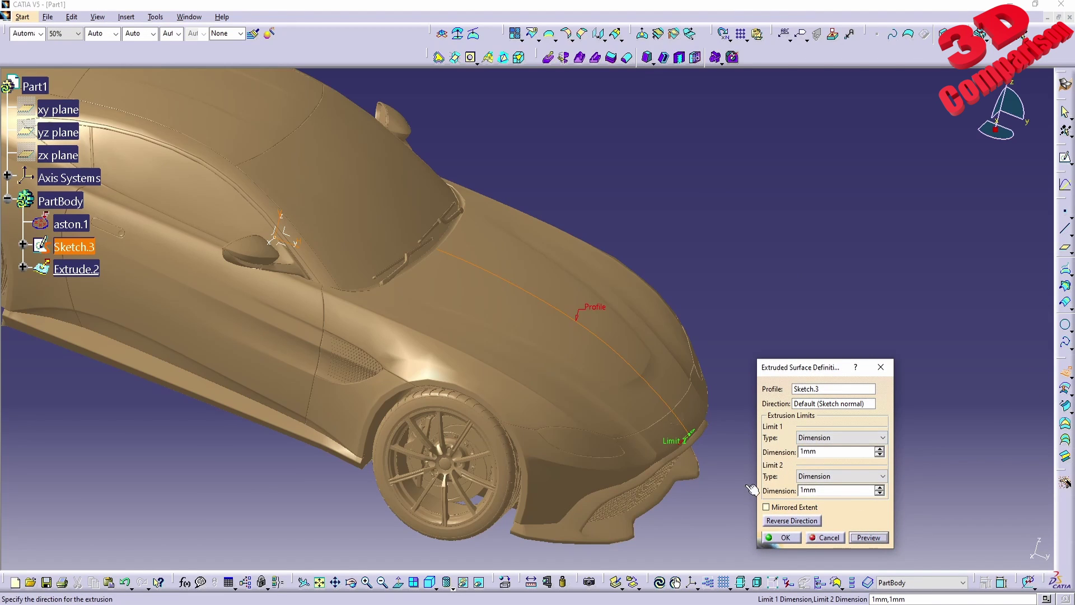
type("40")
left_click(869, 537)
double_click(832, 452)
type("50")
left_click(868, 538)
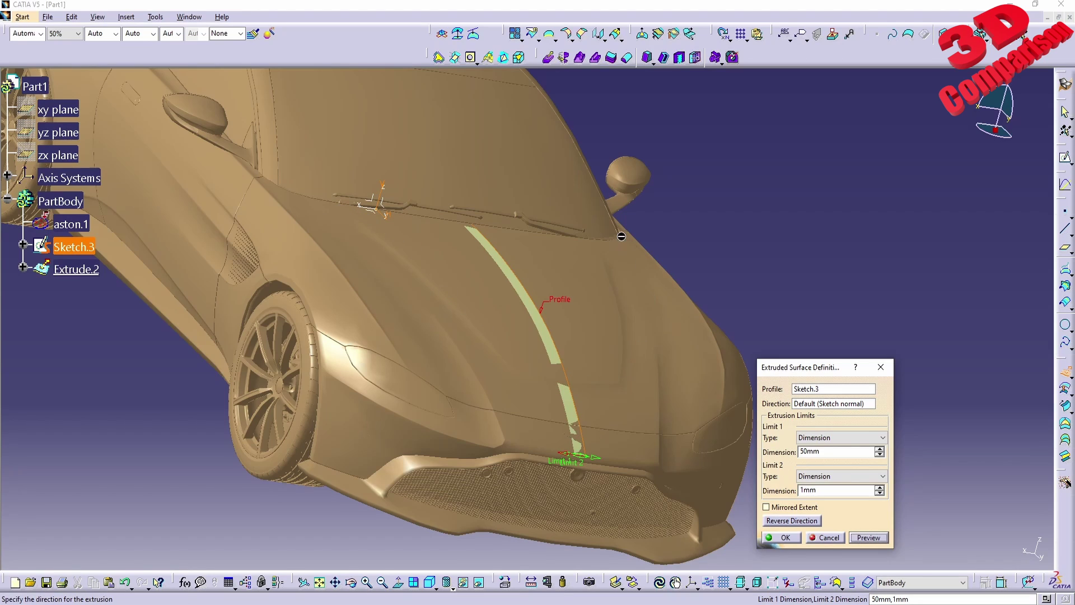
Step: Create the hood's extruded surface with limit 1 set to 500 mm, and hide the surface
double_click(828, 452)
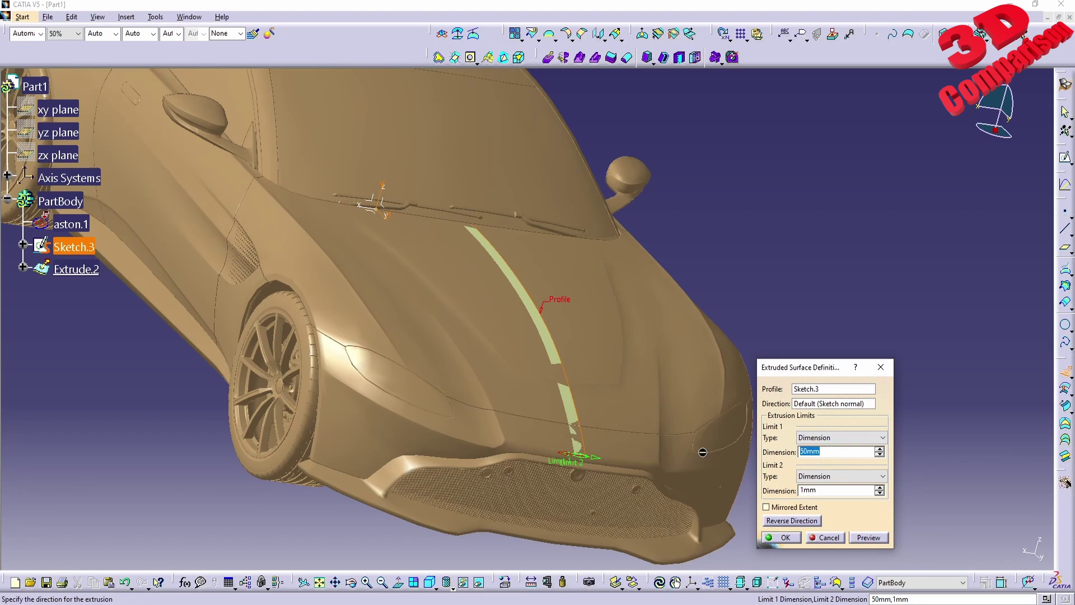
type("500mm")
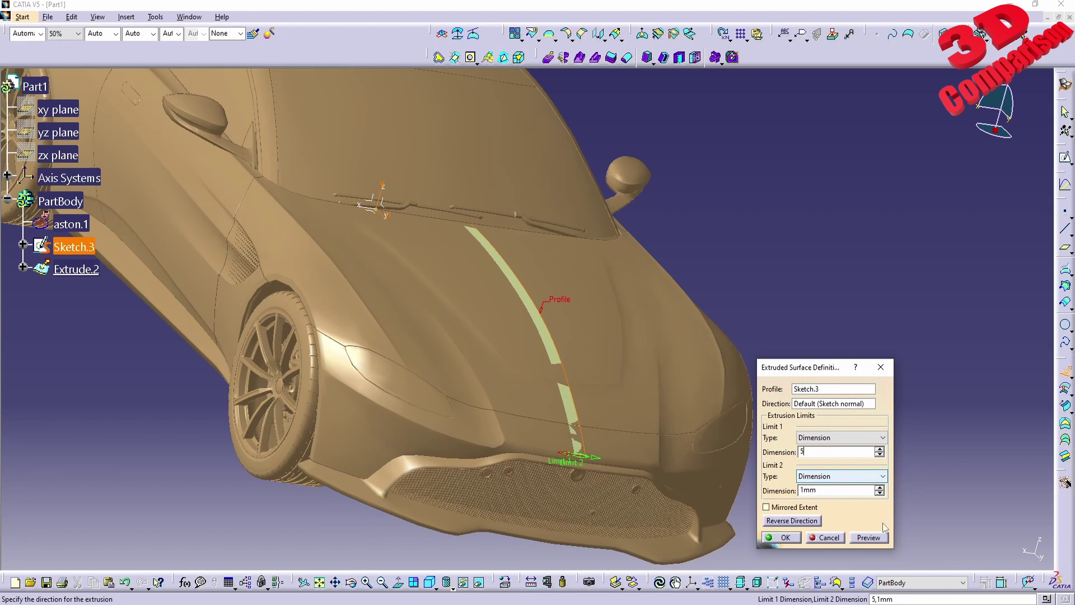
left_click(869, 538)
middle_click_drag(583, 405, 478, 313)
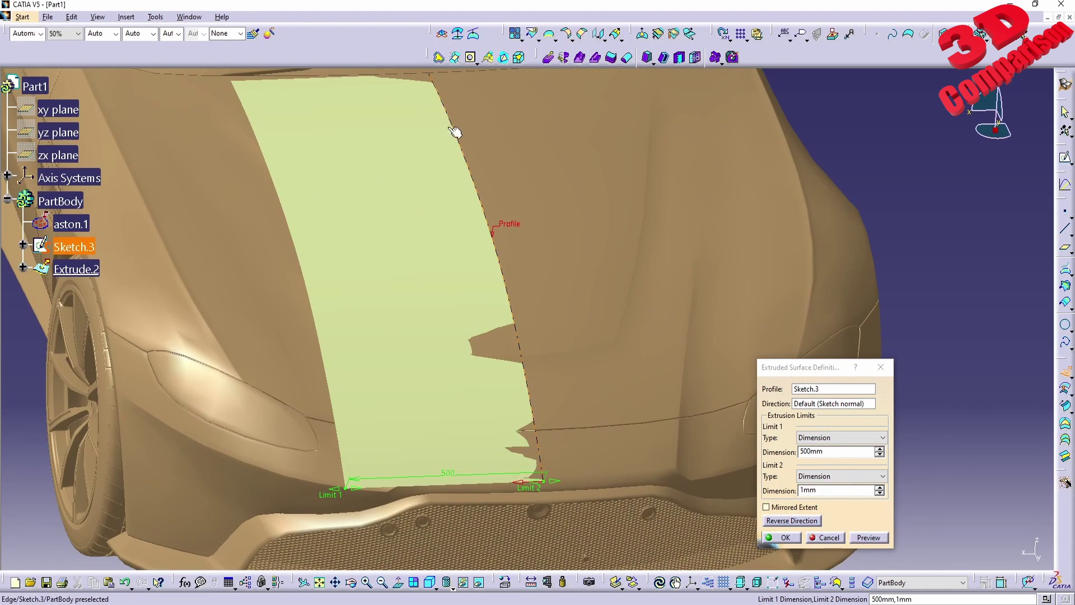
middle_click_drag(534, 379, 494, 383)
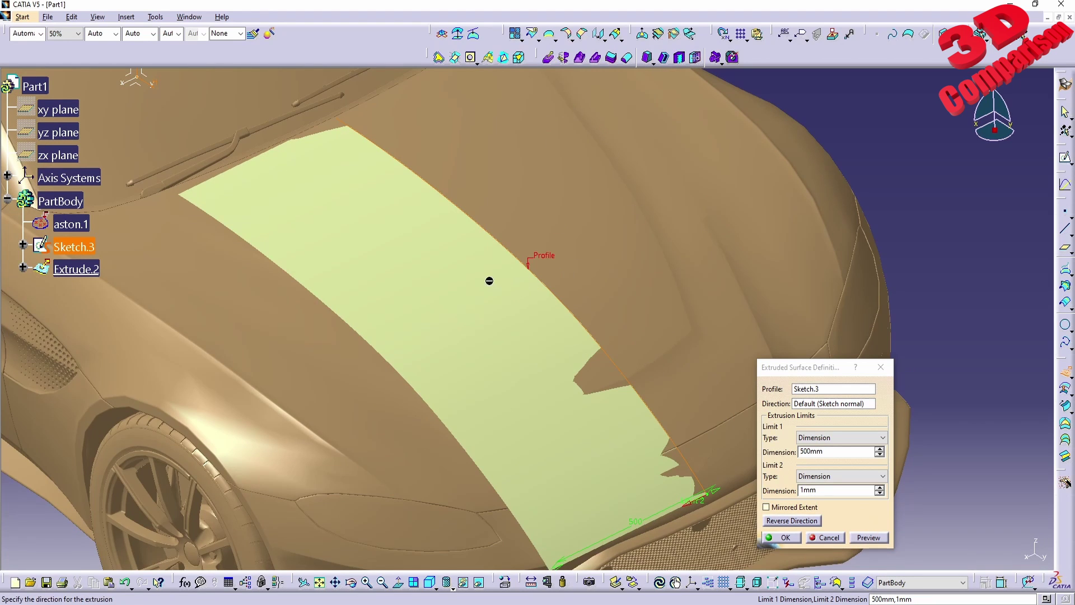
middle_click_drag(509, 270, 560, 347)
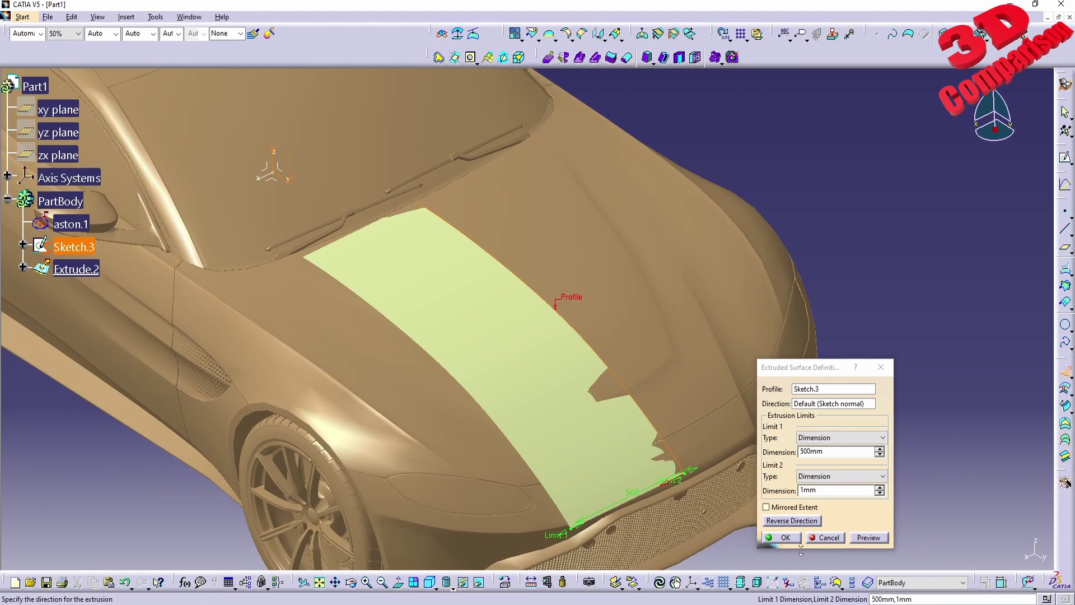
left_click(781, 537)
right_click(548, 384)
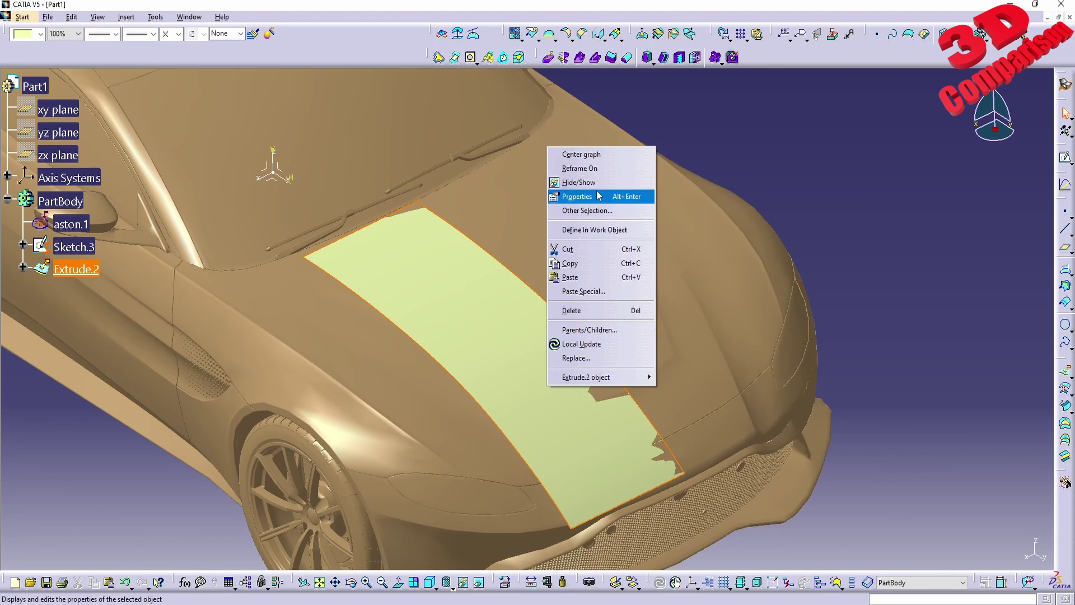
left_click(572, 183)
Step: Switch to the browser and read the description and viewer comments below the Aston Martin Vantage video on YouTube
mouse_move(329, 597)
left_click(344, 554)
scroll(14, 520, "down", 8)
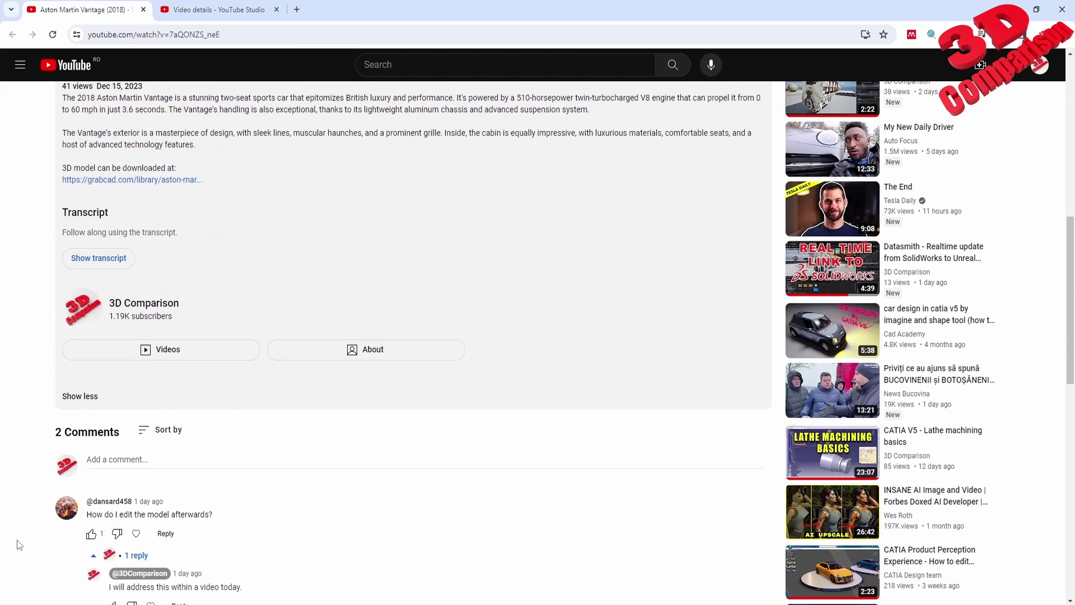
scroll(177, 443, "down", 2)
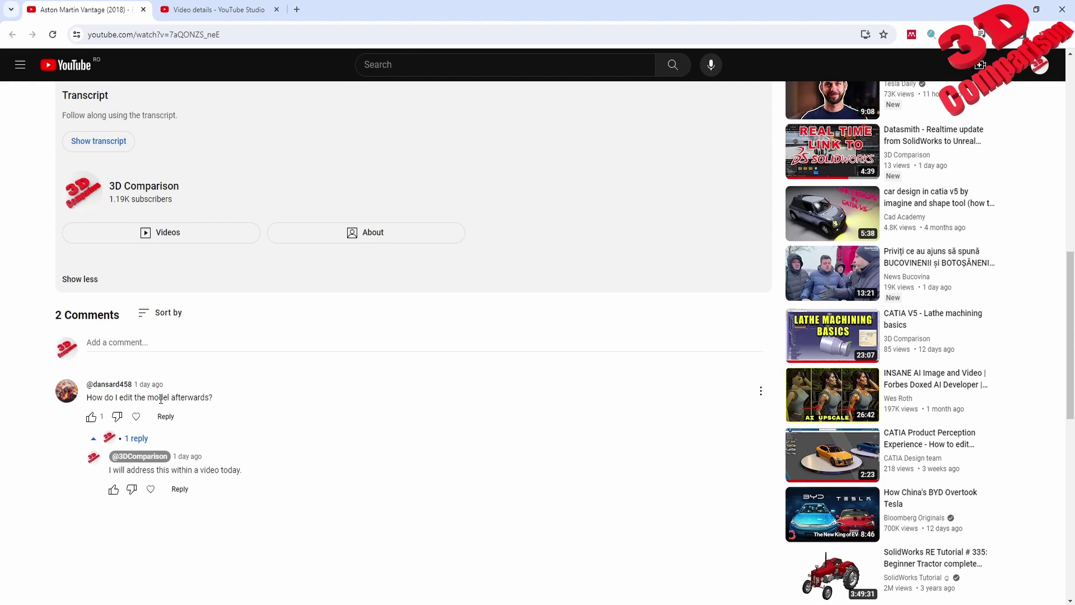
scroll(338, 426, "up", 12)
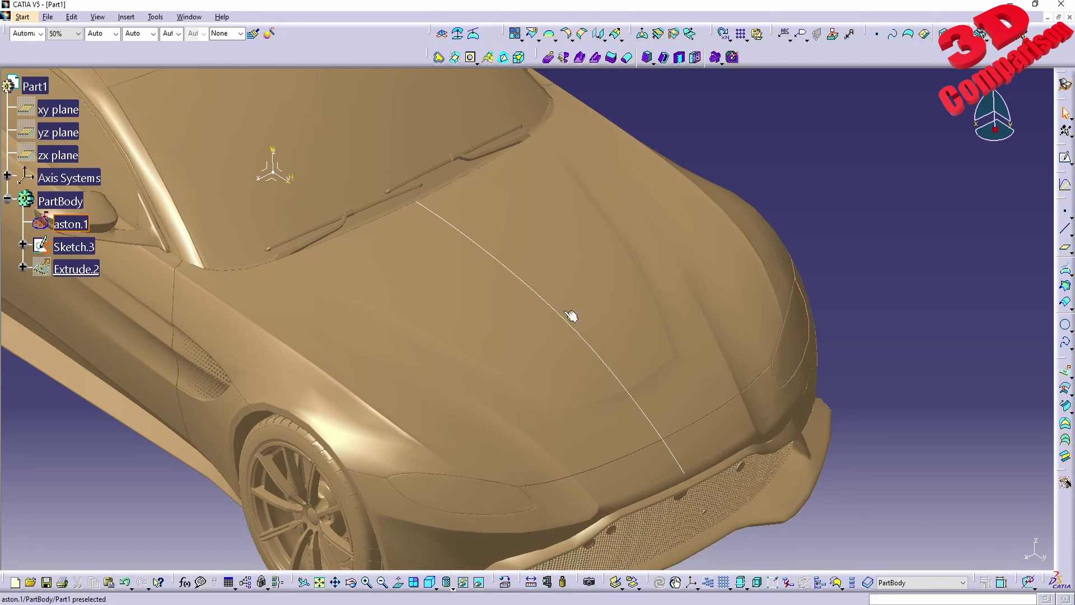
Step: Switch back to CATIA and open the Quick Surface Reconstruction workbench
left_click(17, 16)
mouse_move(84, 59)
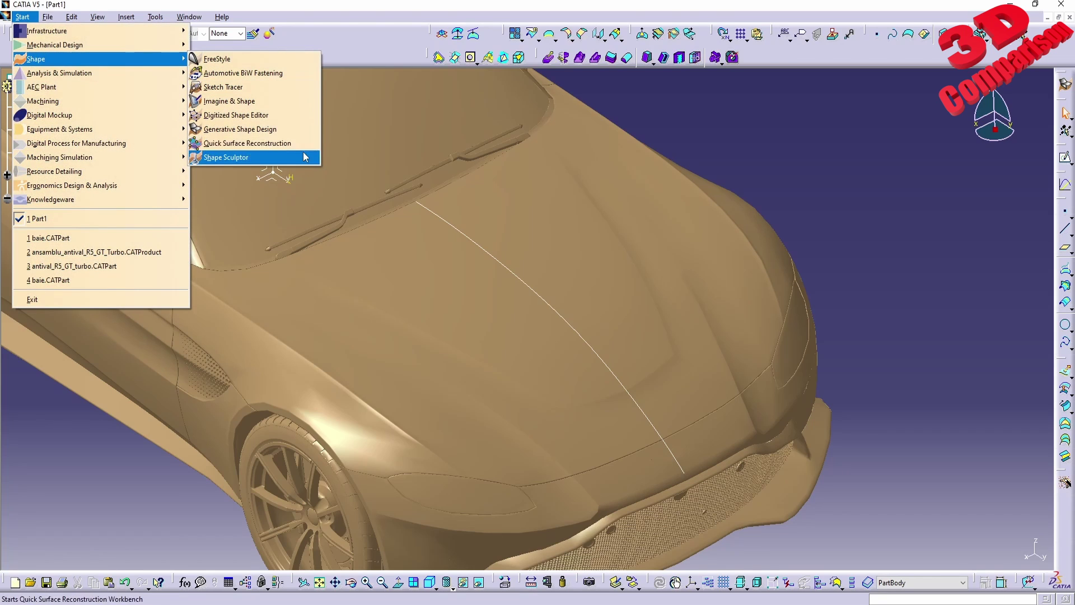
left_click(265, 147)
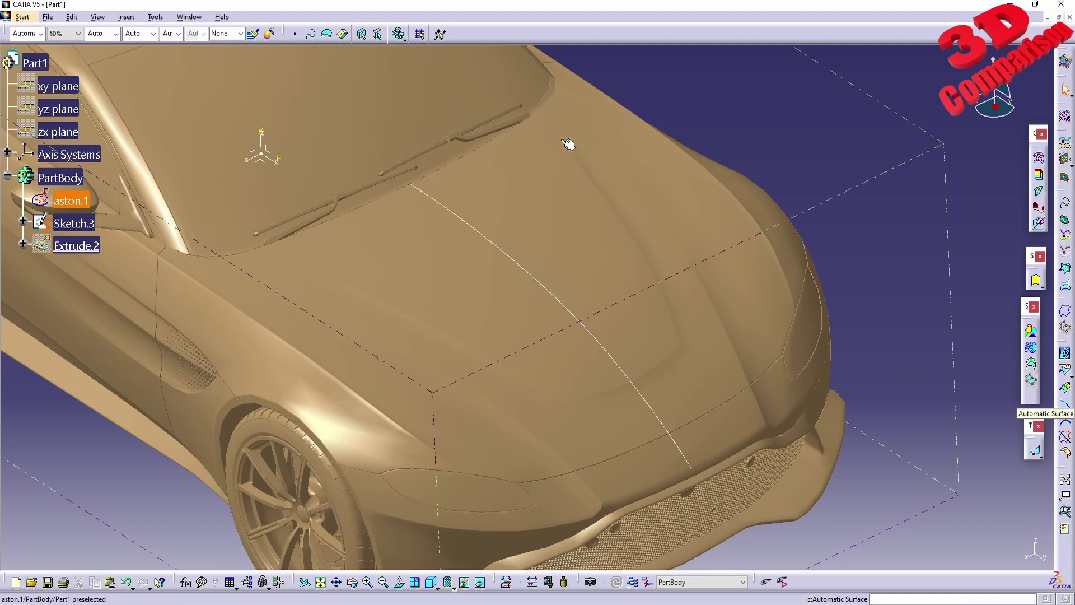
mouse_move(437, 209)
middle_mouse_down()
mouse_move(572, 285)
mouse_move(584, 339)
middle_mouse_up()
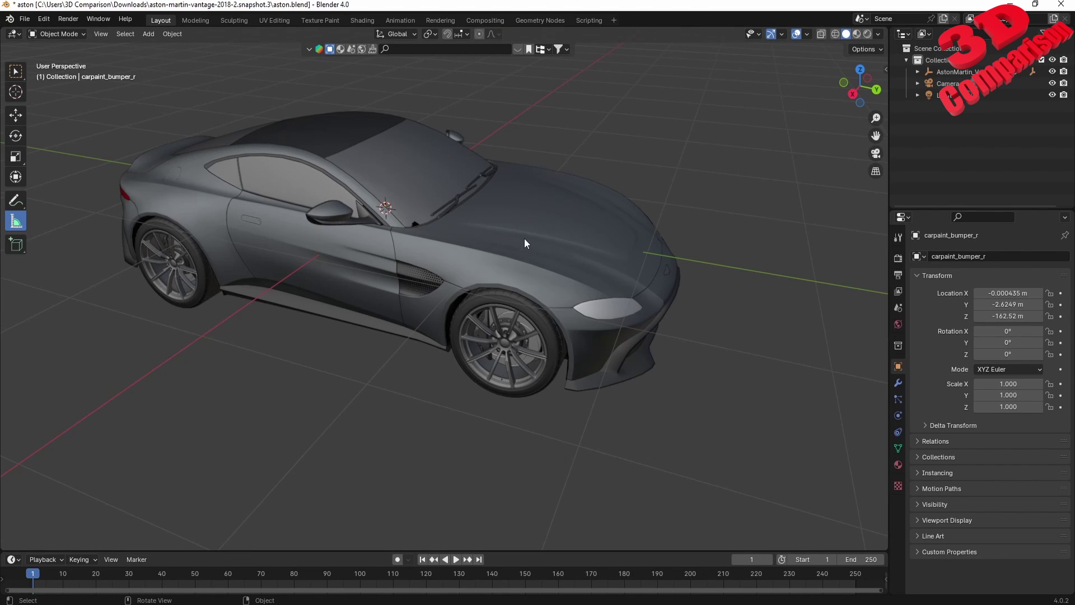
Step: Switch to Blender, select the car's hood, view it isolated in local view, and return to the full car
left_click(524, 237)
middle_click_drag(595, 238, 563, 247)
key("KP_Divide")
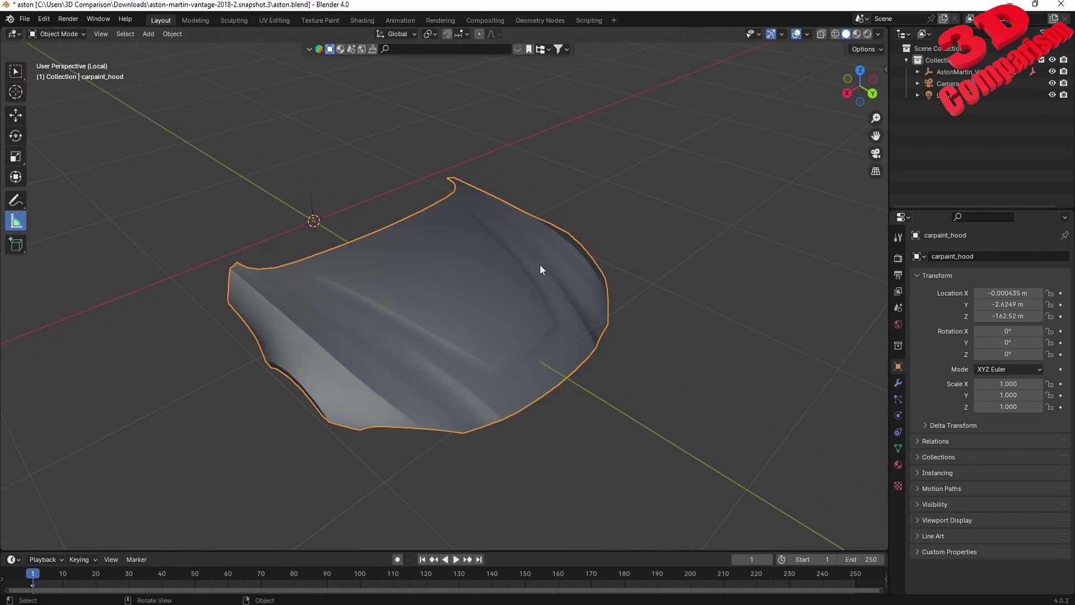
key("KP_Divide")
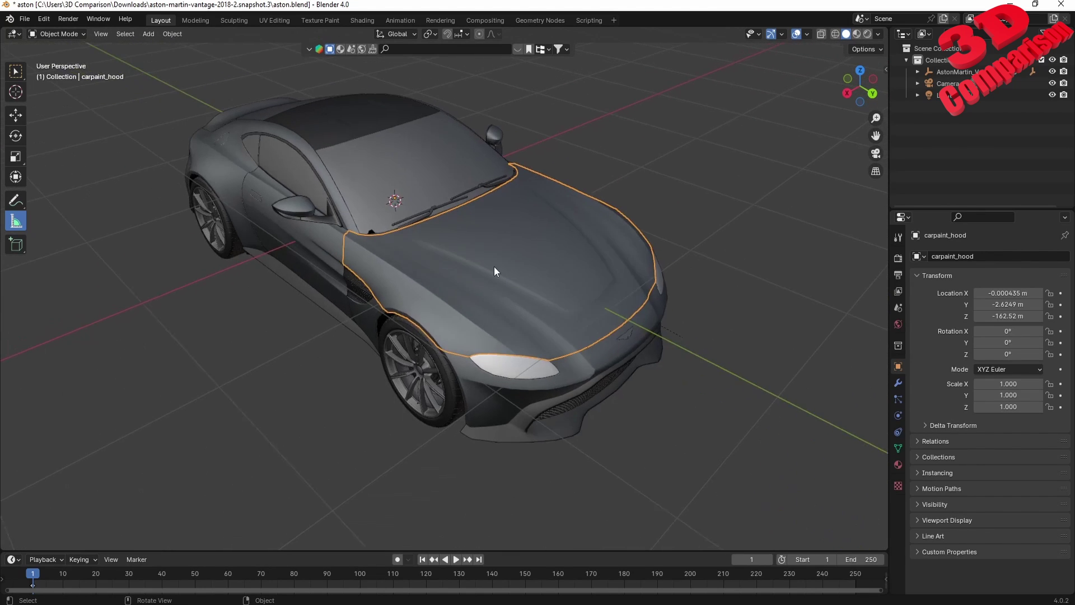
Step: Enter Edit Mode on the selected hood and examine its mesh topology up close
key("Tab")
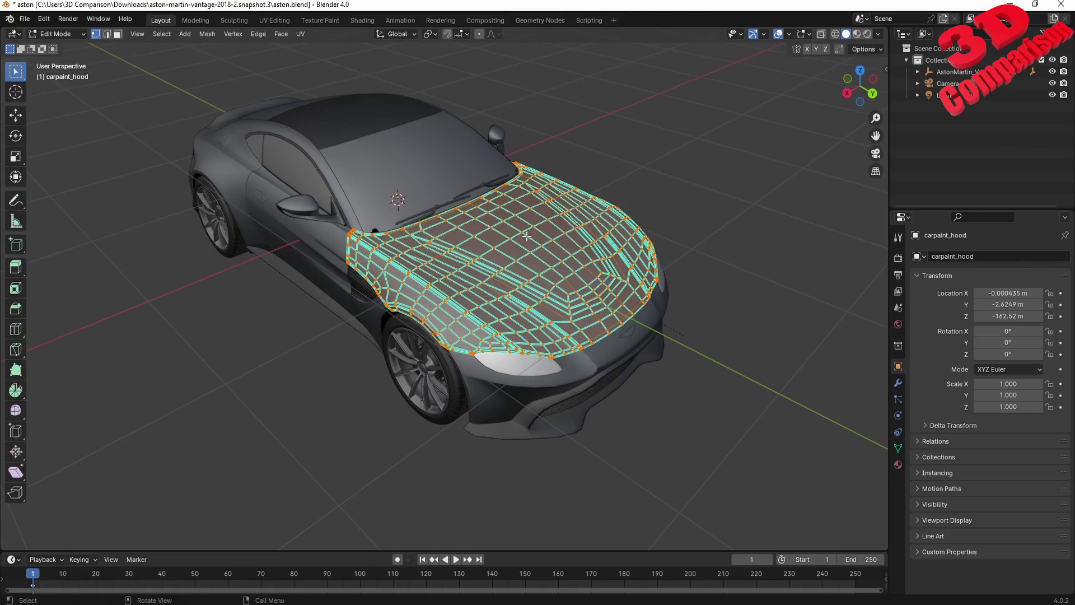
scroll(526, 236, "up", 4)
middle_click_drag(526, 236, 419, 190)
scroll(632, 221, "down", 3)
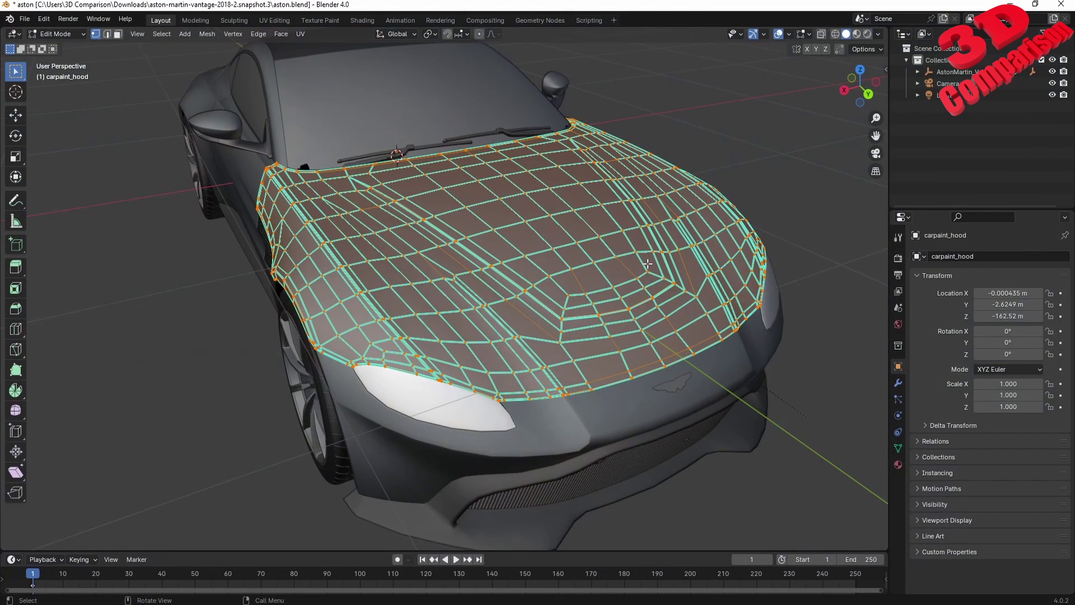
Step: Leave Edit Mode and export only the selected hood as hood.stl to the Desktop
middle_click_drag(647, 263, 291, 155)
key("Tab")
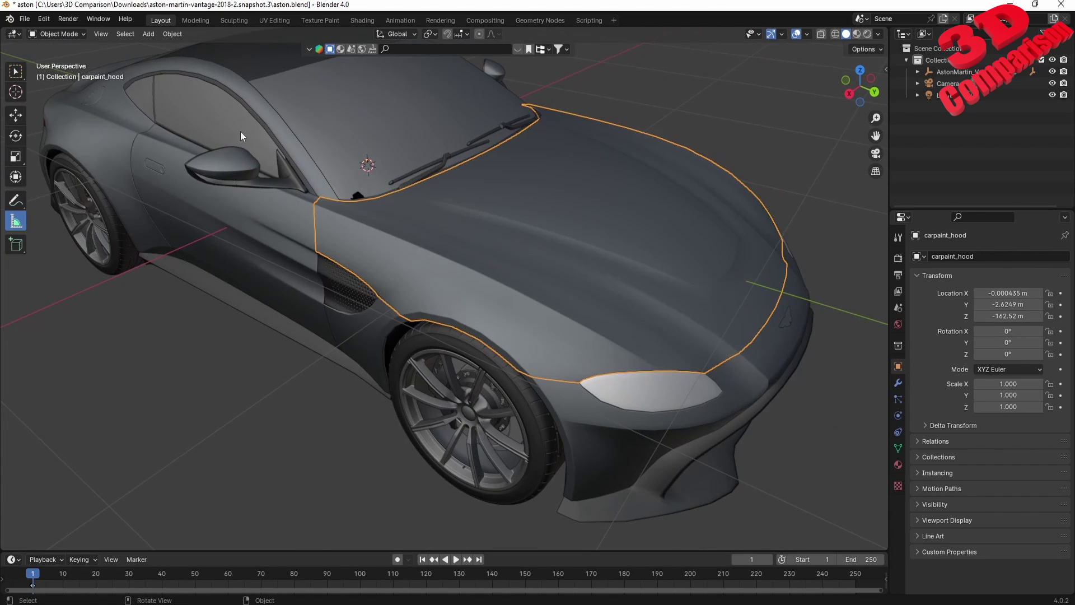
left_click(25, 18)
mouse_move(47, 196)
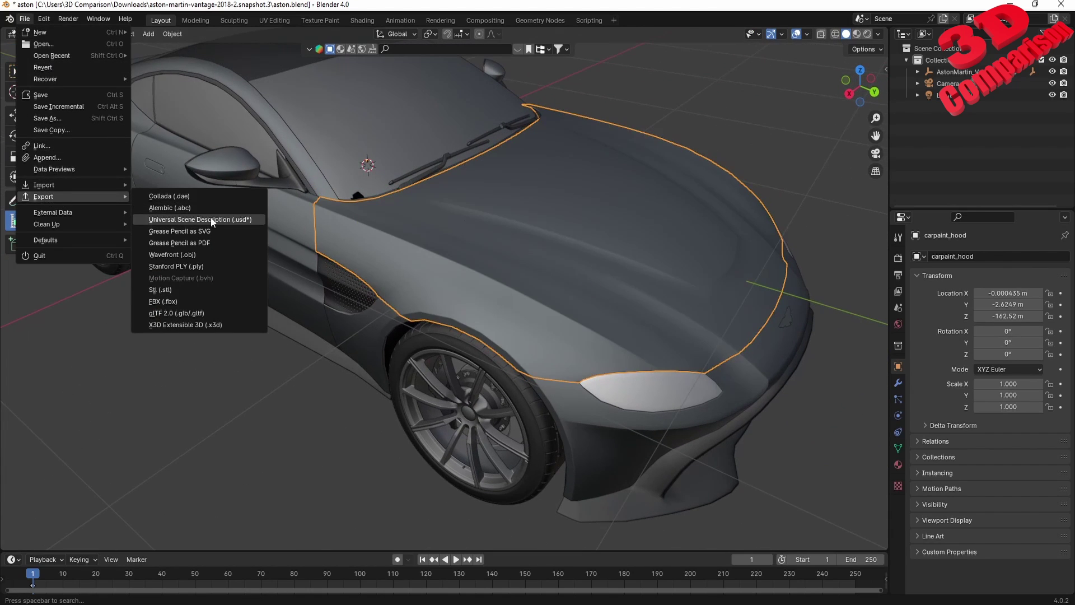
left_click(183, 290)
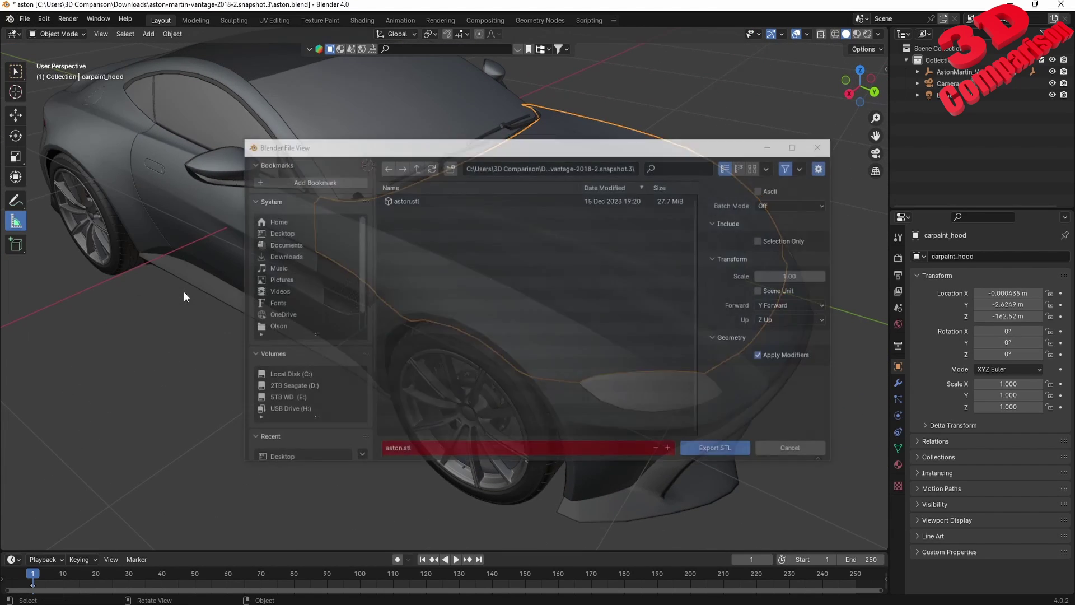
left_click(283, 232)
left_click(419, 450)
type("hood")
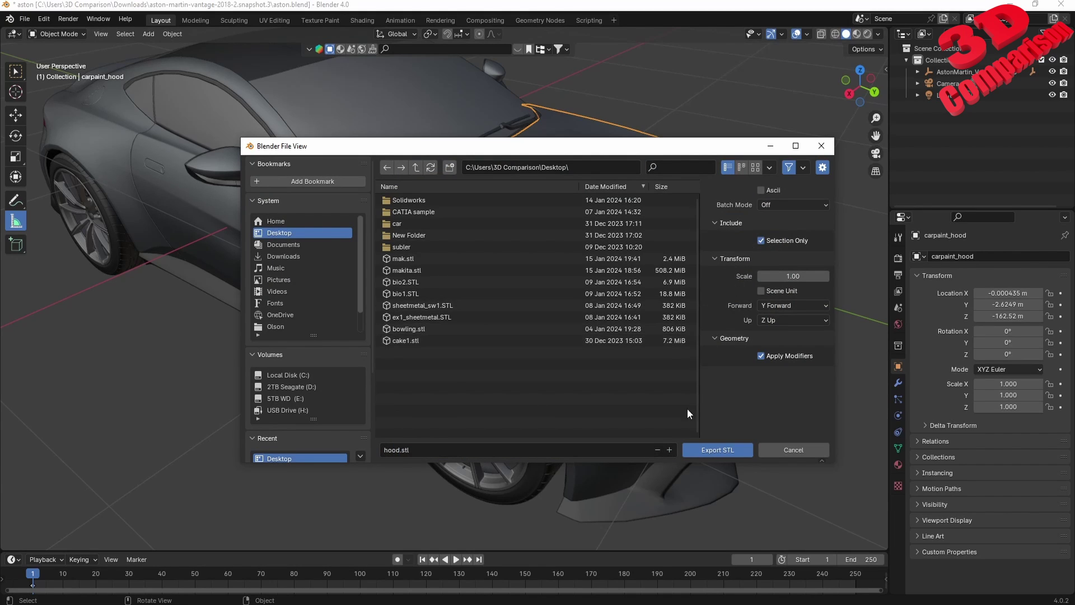
left_click(725, 448)
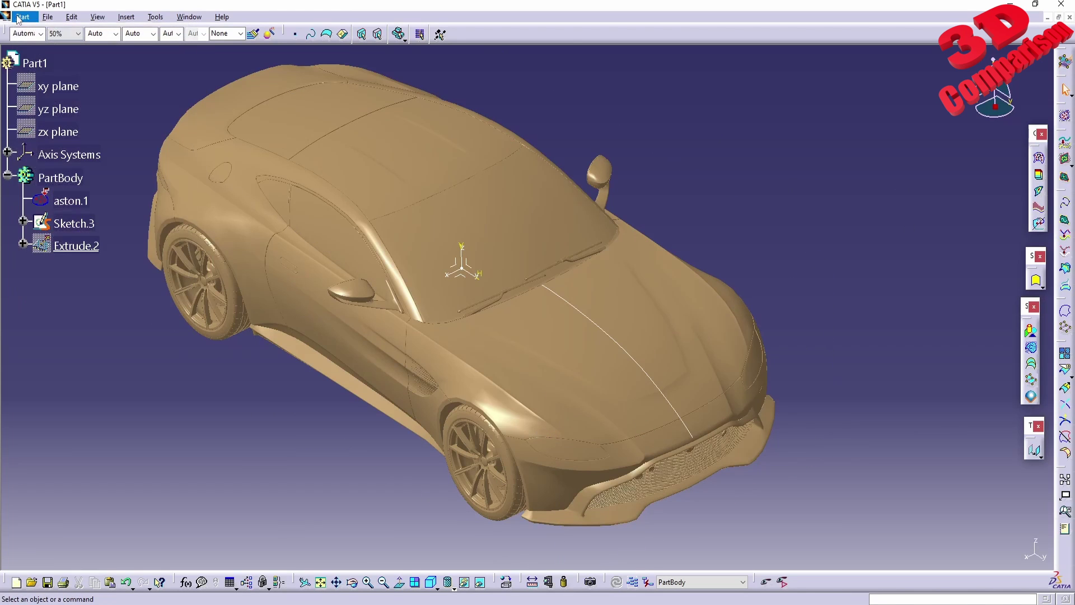
Step: Switch to CATIA and open the Digitized Shape Editor workbench
left_click(23, 17)
mouse_move(84, 59)
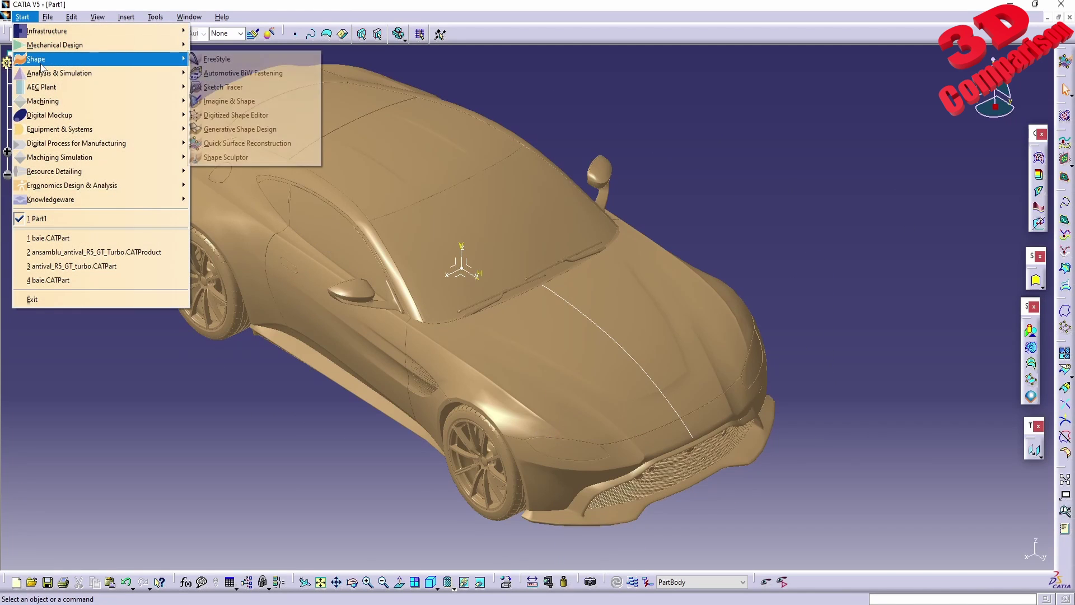
left_click(260, 120)
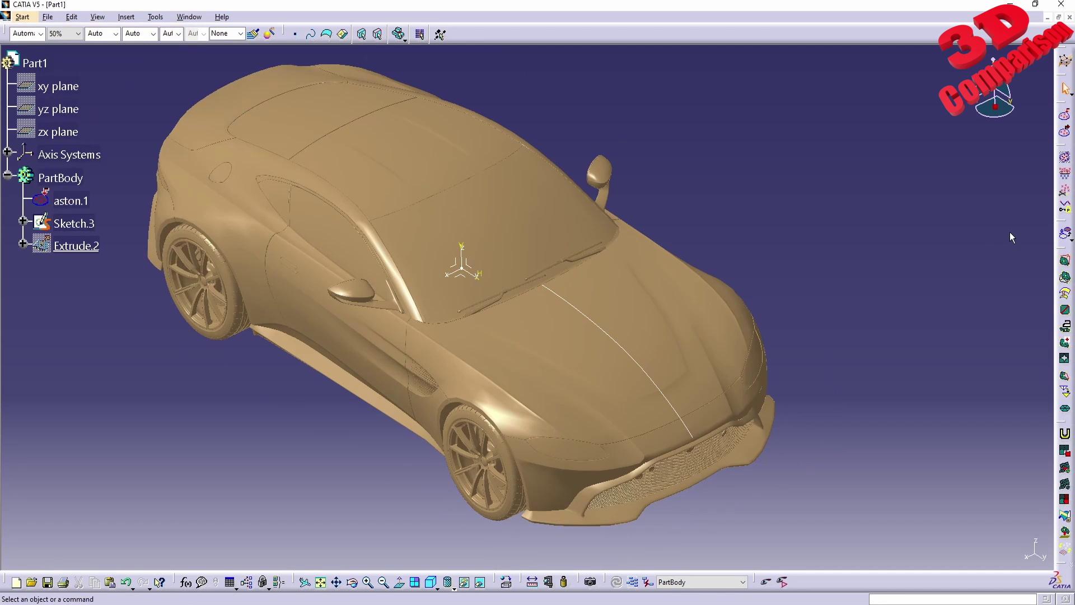
Step: Import hood.stl from the Desktop as a mesh with a scale factor of 1000 in millimetres
left_click(1064, 158)
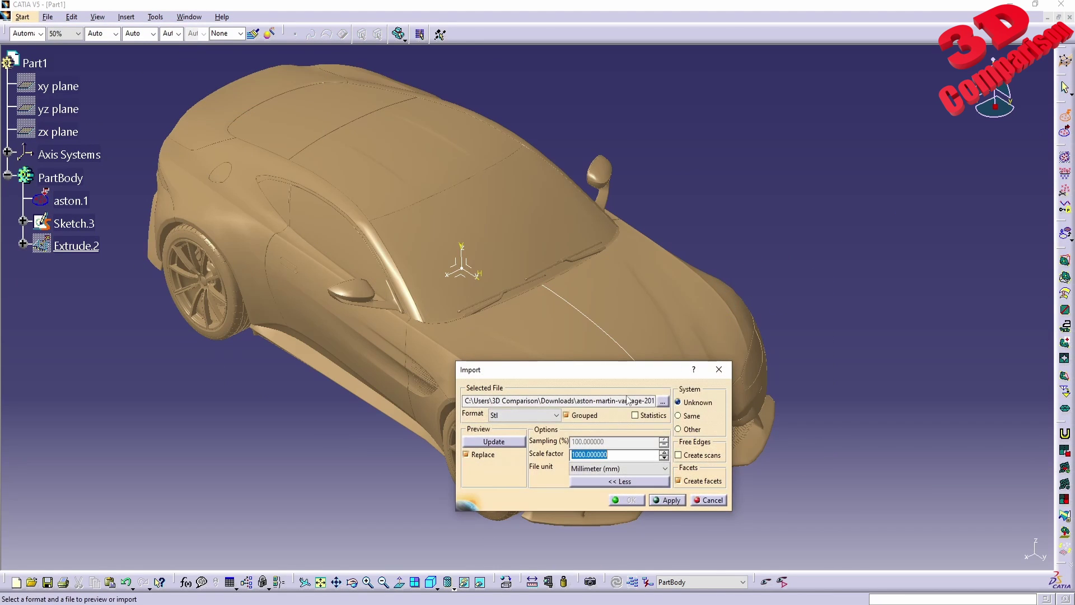
left_click(663, 401)
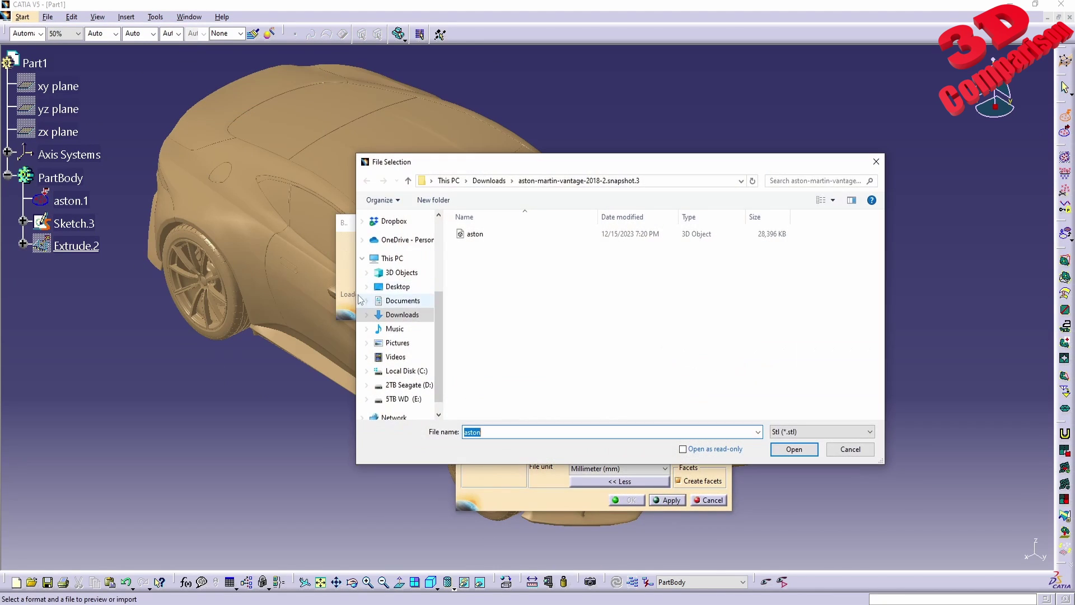
scroll(415, 249, "up", 3)
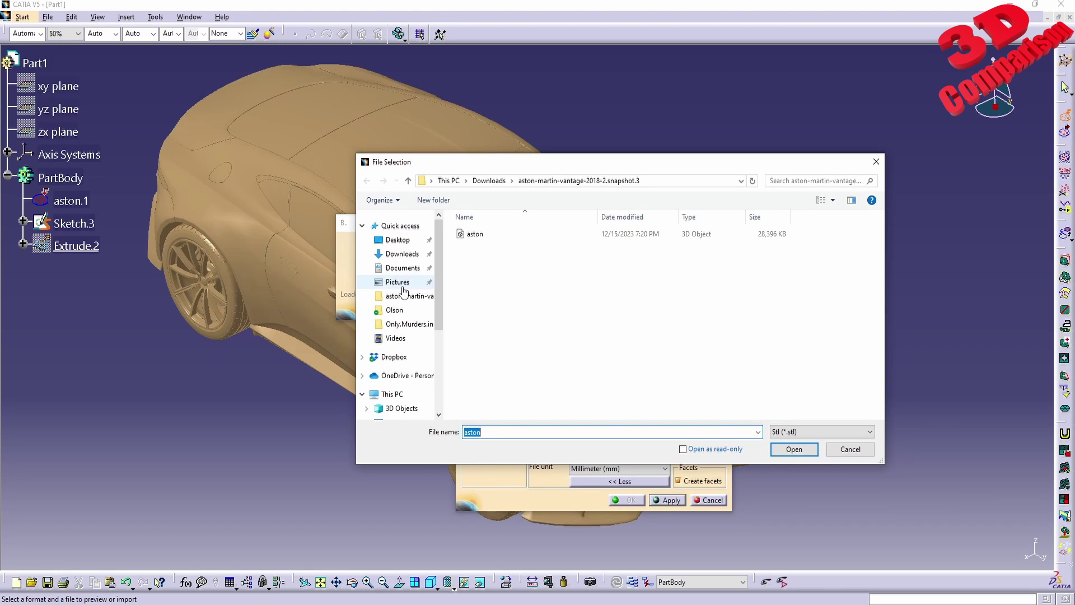
left_click(398, 242)
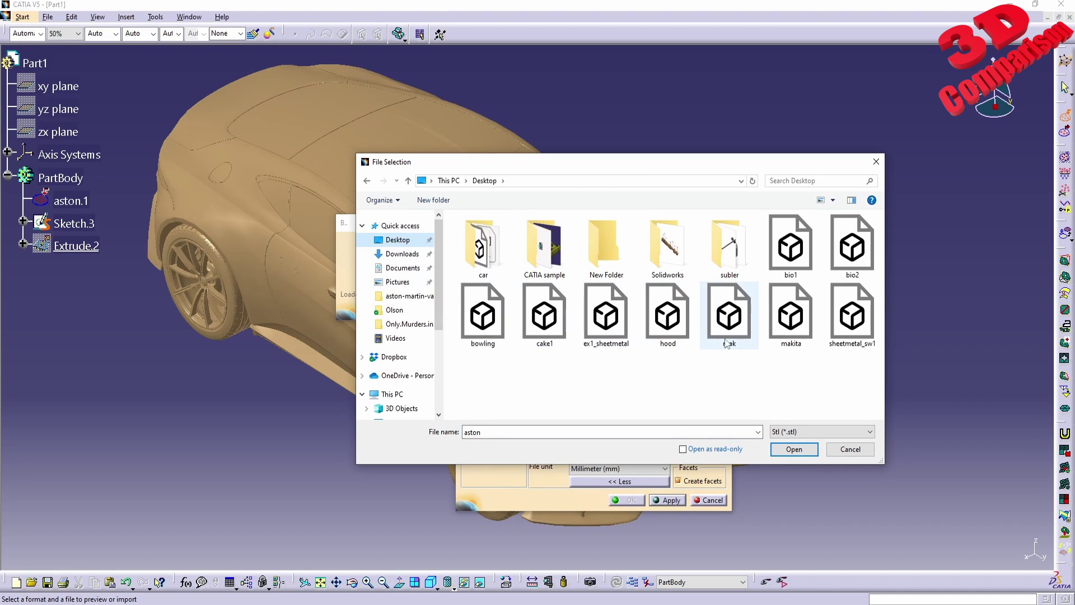
left_click(668, 313)
left_click(794, 449)
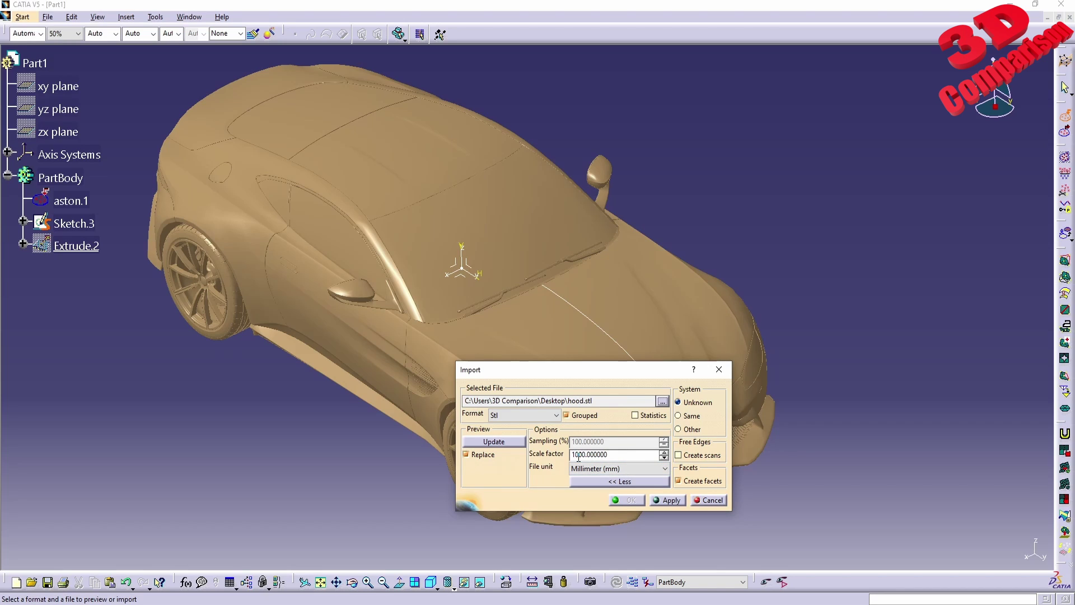
left_click(666, 501)
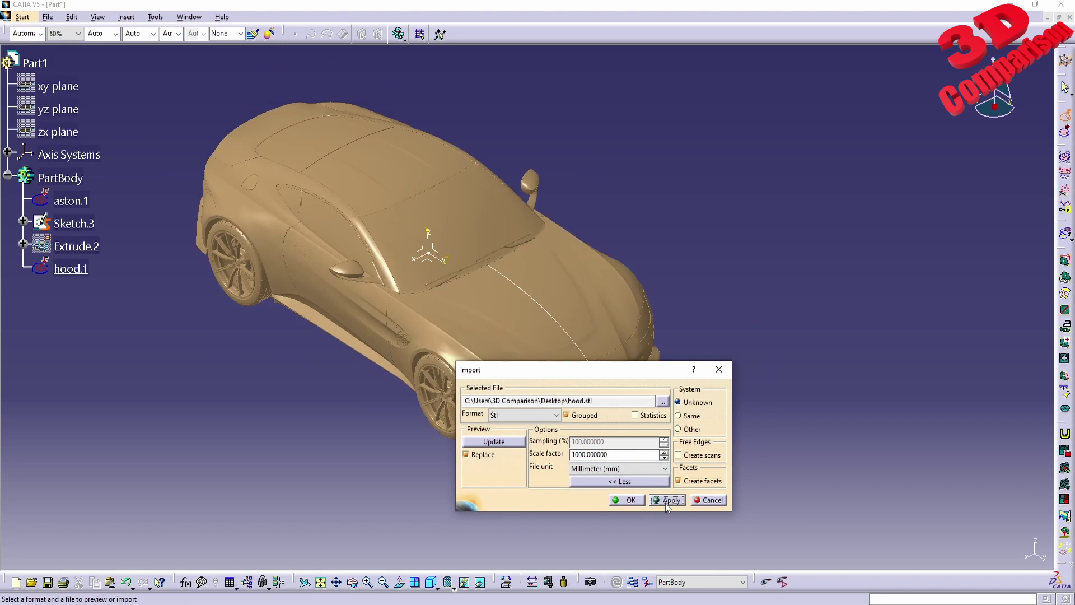
left_click(631, 500)
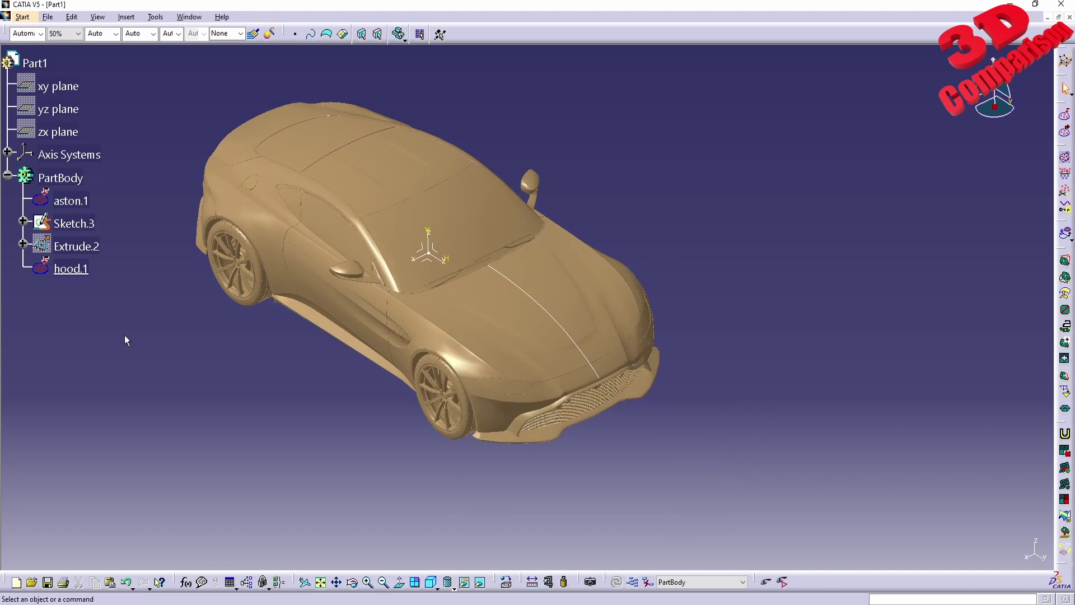
Step: Change the colour of the imported hood mesh to blue
left_click(89, 270)
left_click(40, 33)
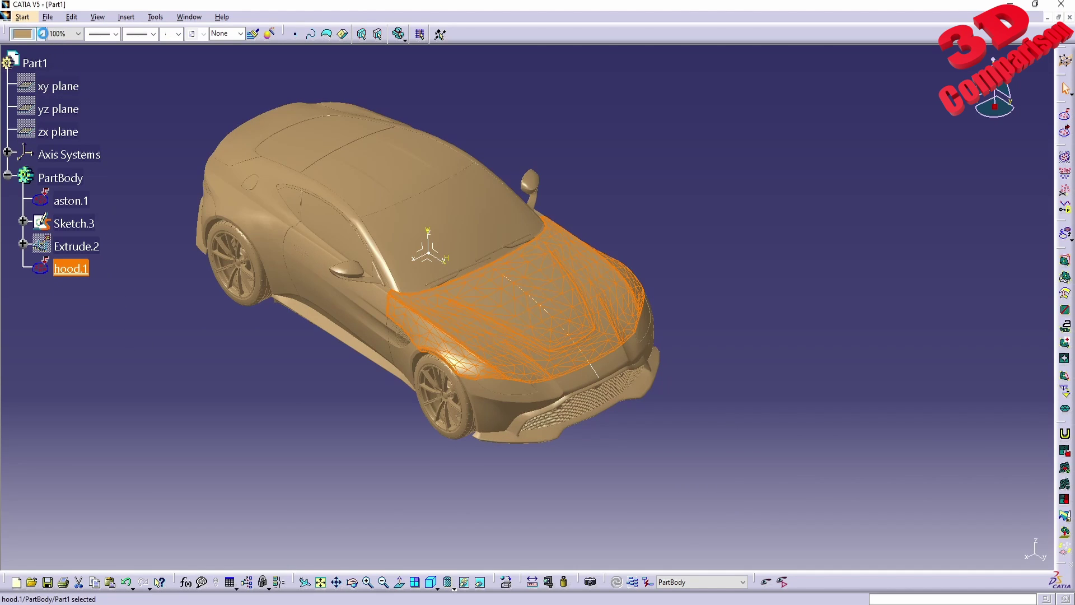
left_click(30, 203)
middle_click_drag(482, 382, 336, 212)
Step: Open the Quick Surface Reconstruction workbench and start an Automatic Surface on the hood mesh
left_click(23, 17)
mouse_move(112, 59)
left_click(243, 157)
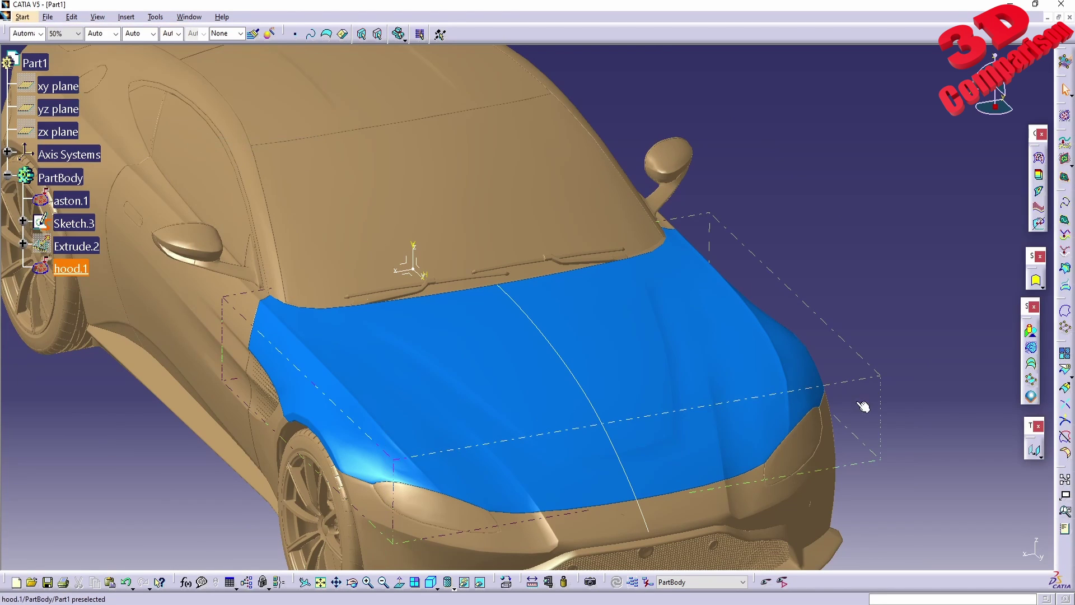
left_click(1030, 397)
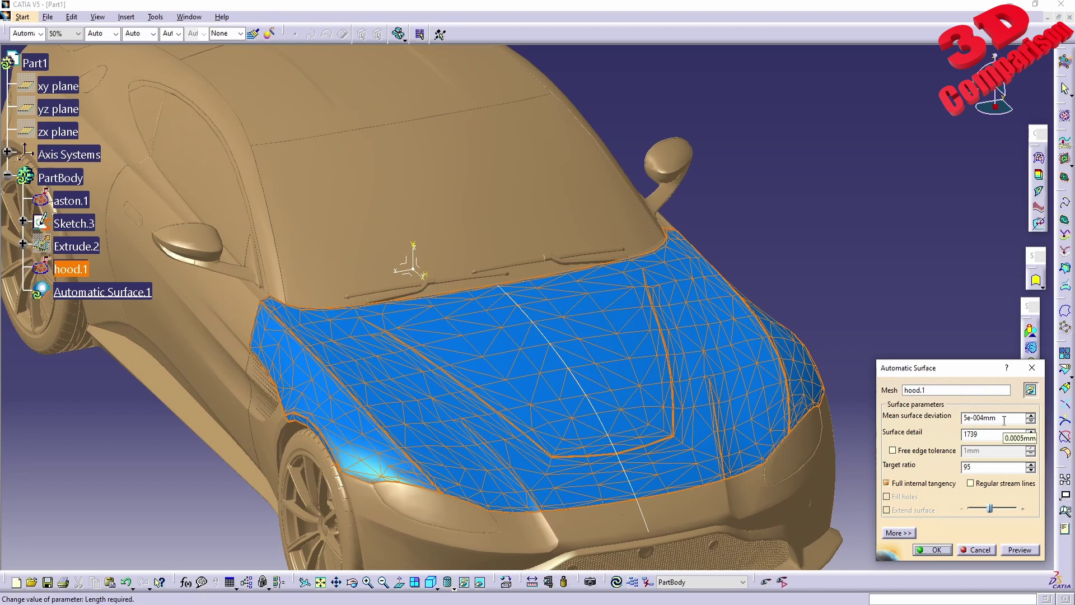
Step: Try to set the automatic surface's surface detail to 5000
double_click(1005, 418)
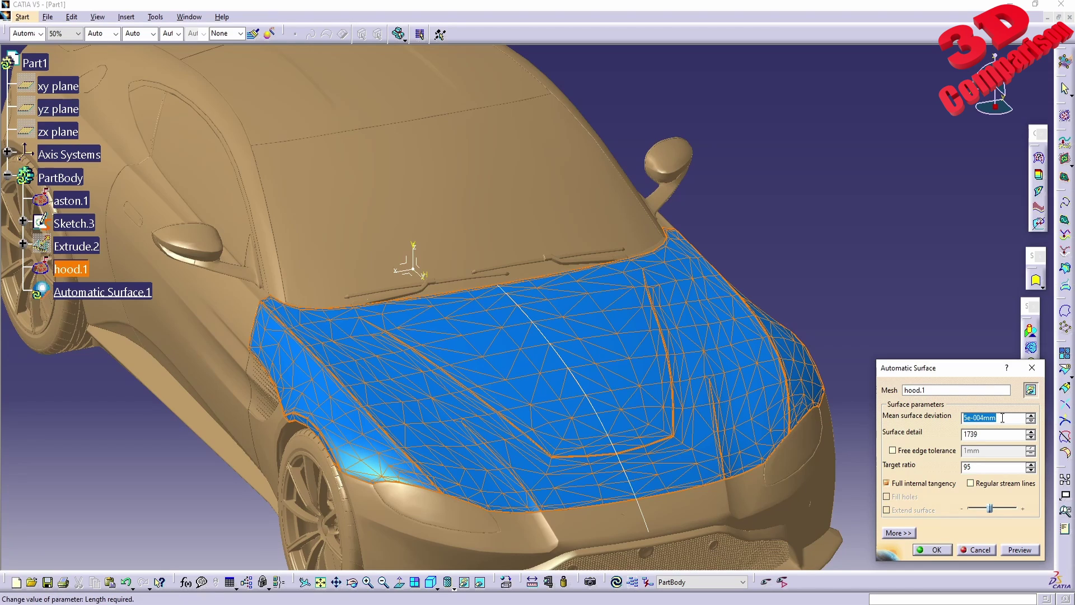
key("Tab")
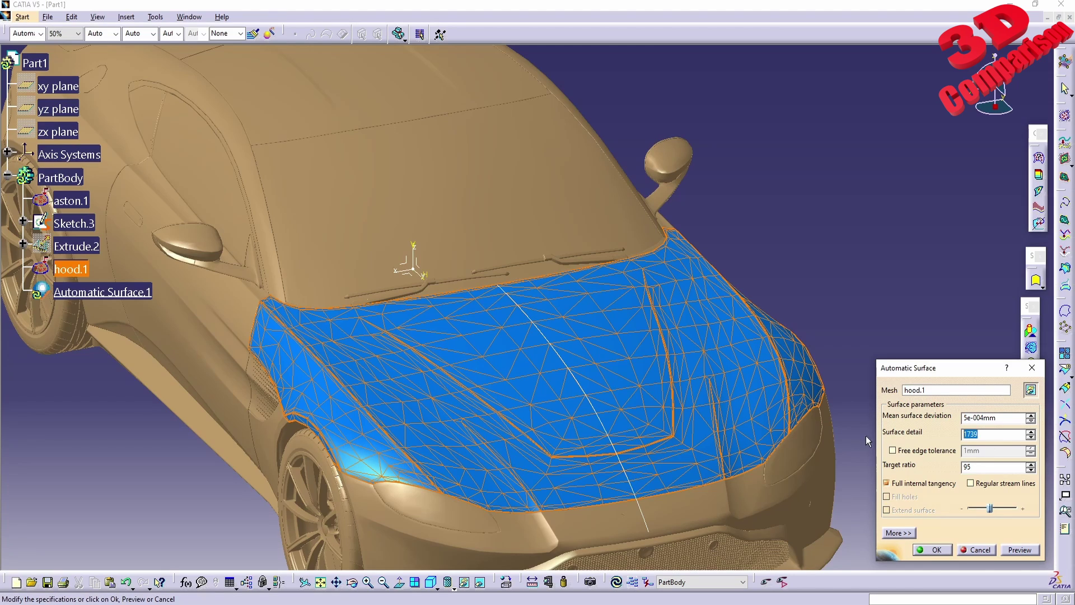
type("5000")
key("Return")
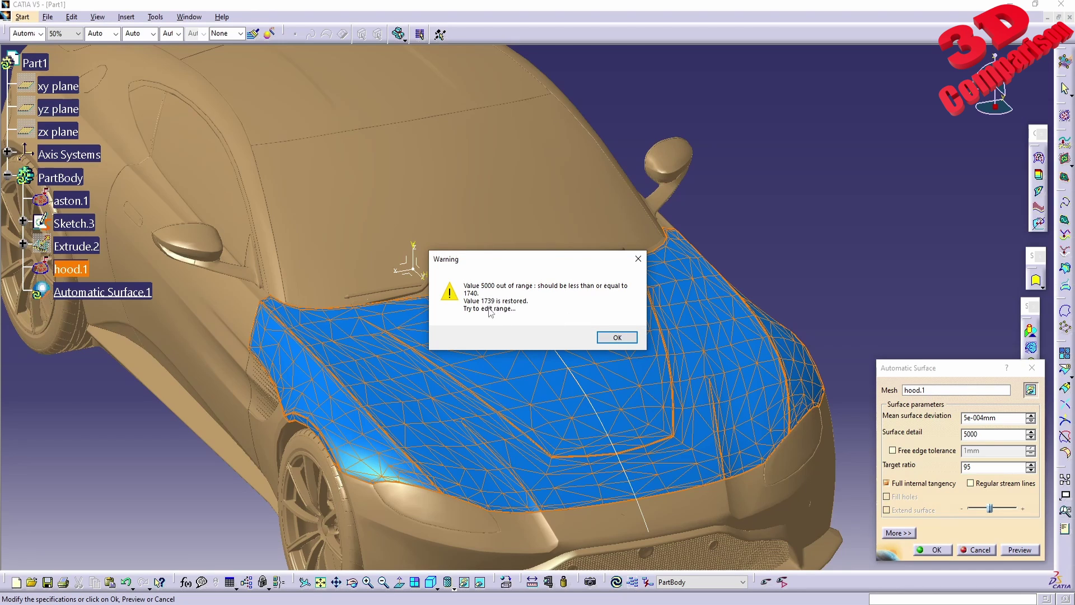
left_click(617, 337)
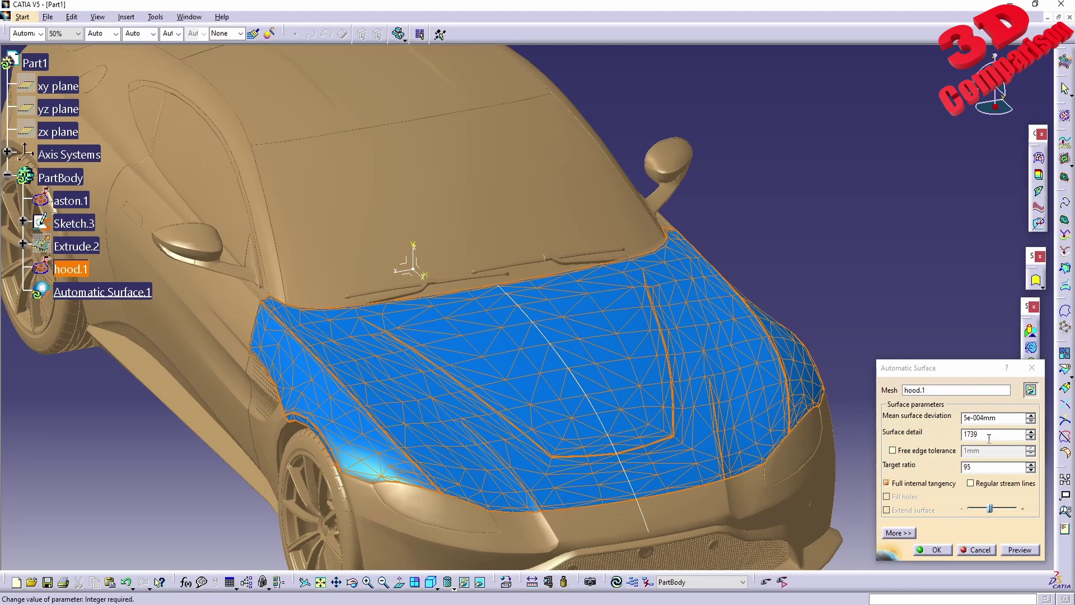
Step: Set the mean surface deviation to 0.1 mm and try again to raise the surface detail to 5000
double_click(974, 435)
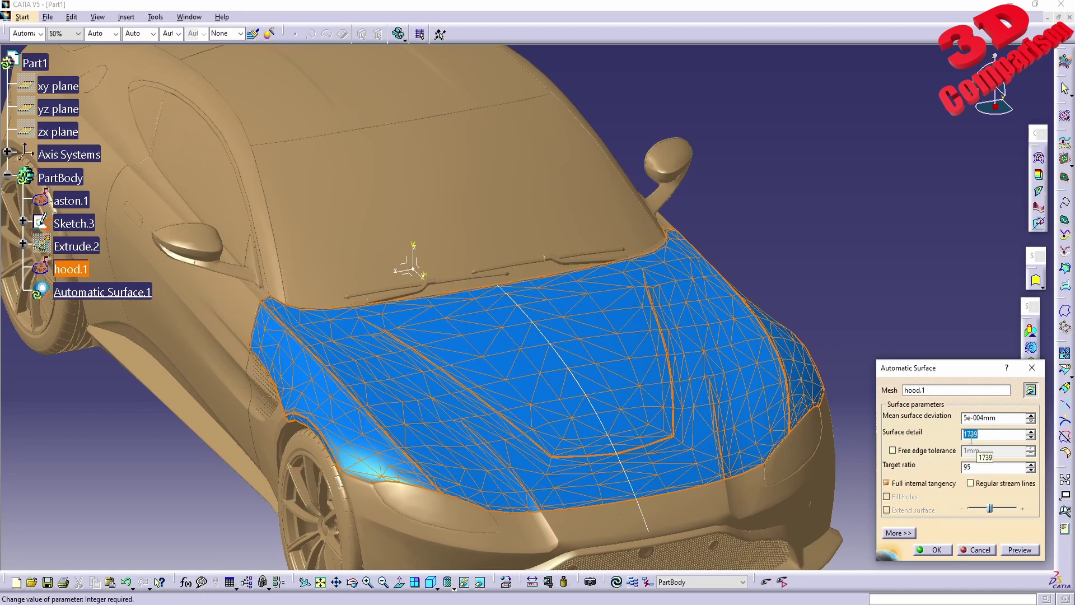
double_click(979, 418)
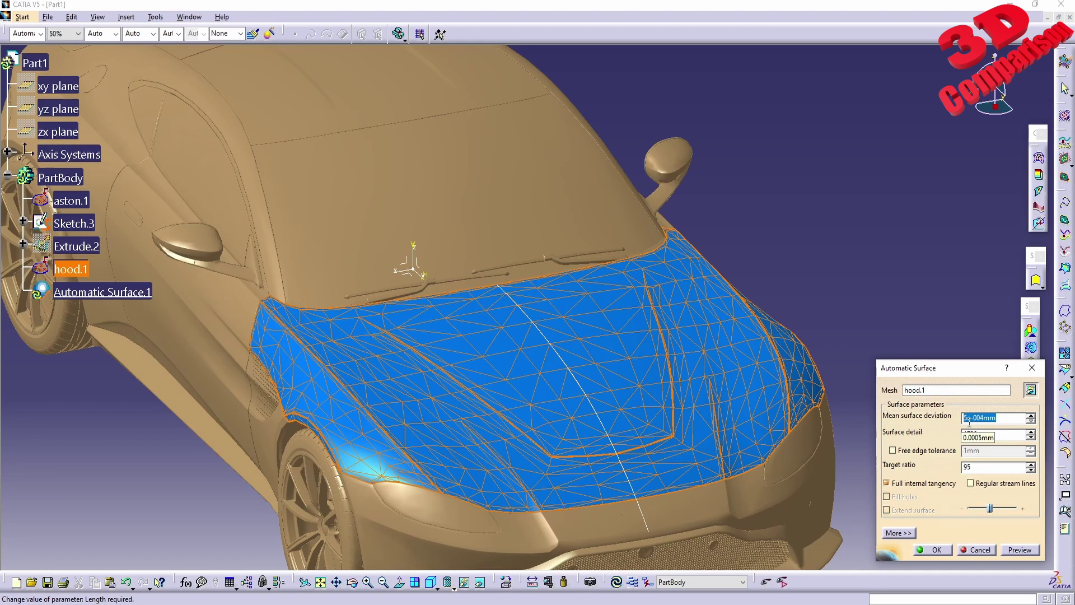
type("0.1")
double_click(991, 432)
type("5000")
key("Return")
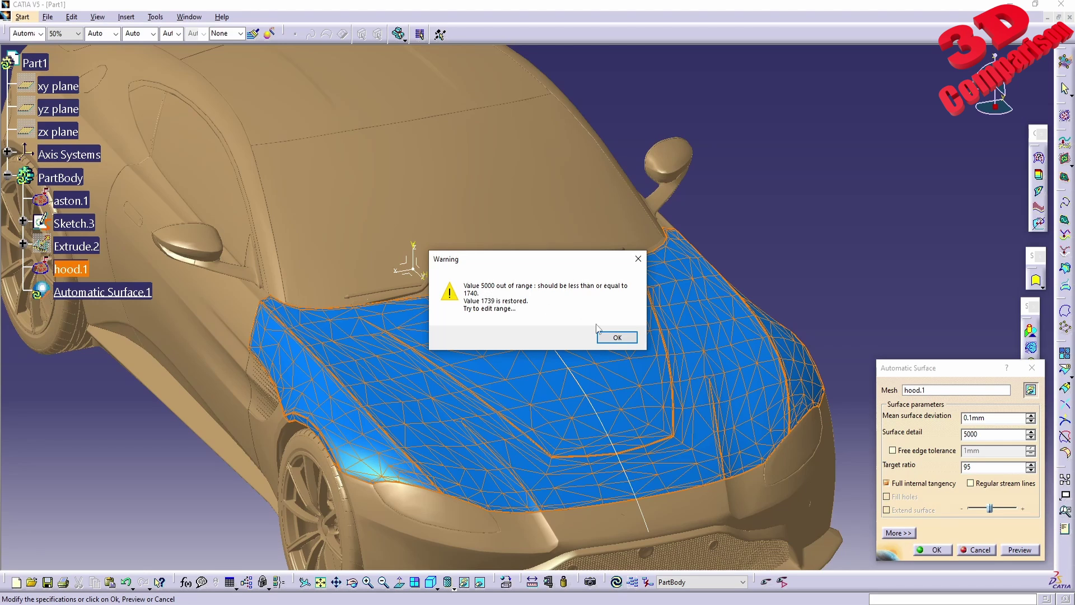
left_click(618, 339)
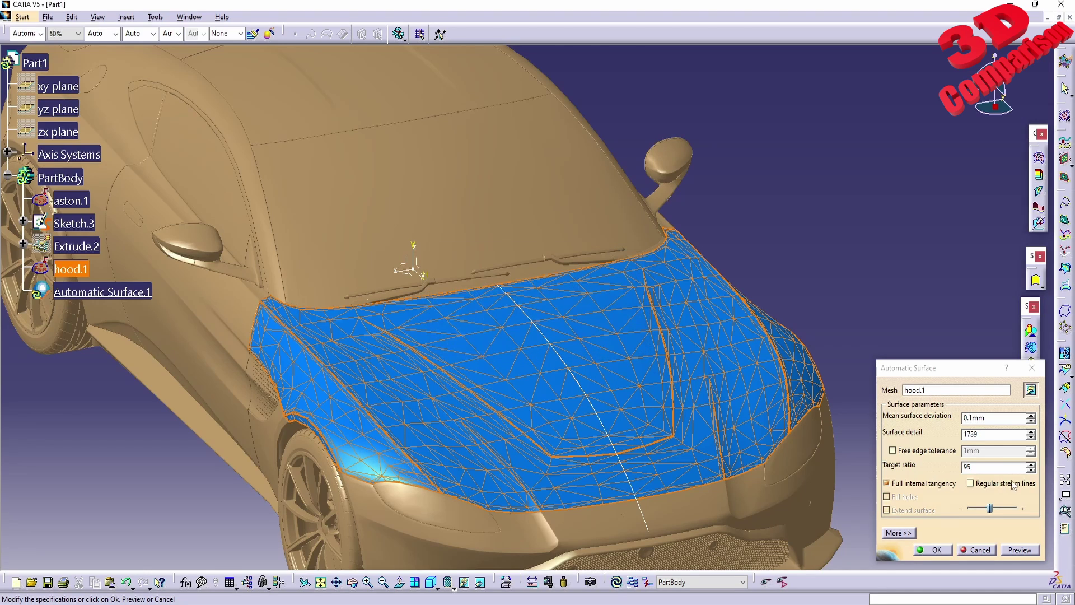
Step: Set the surface detail to 1700 and the target ratio to 99, and generate the automatic hood surface
double_click(986, 434)
type("17")
type("09")
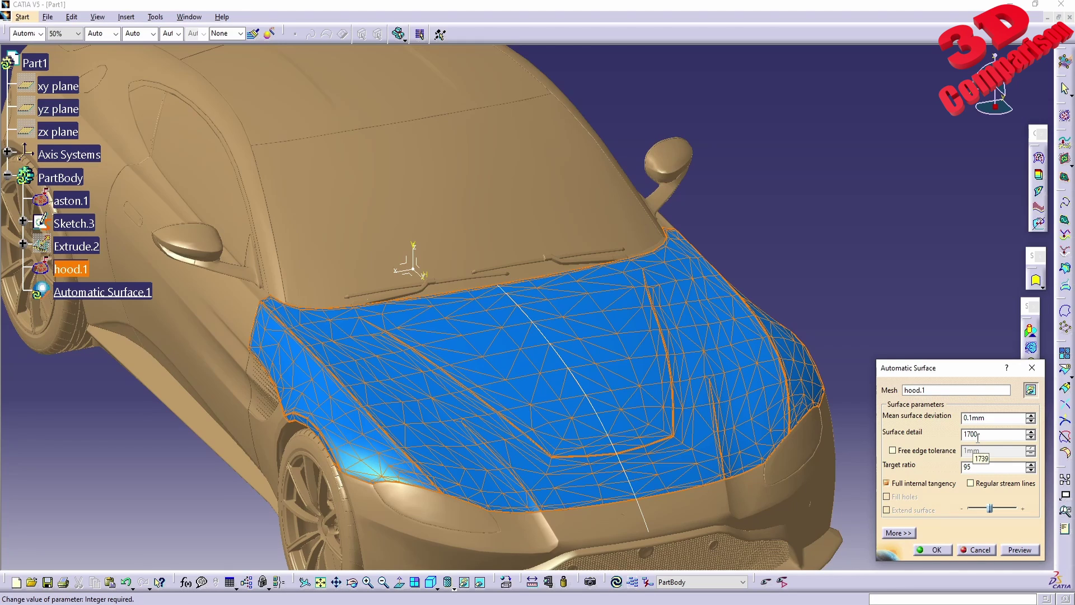
key("Tab")
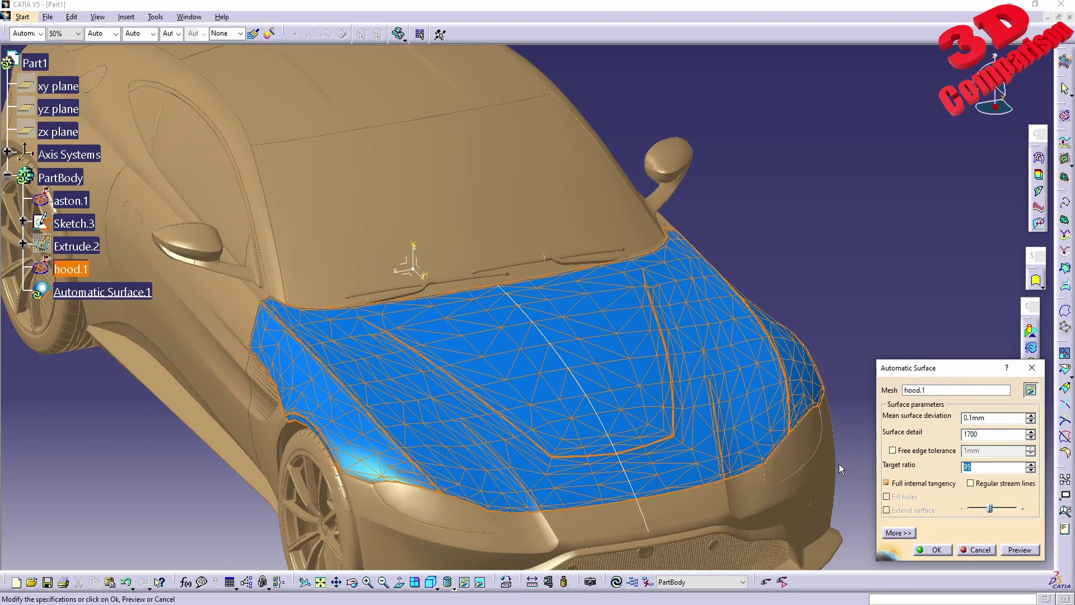
type("9")
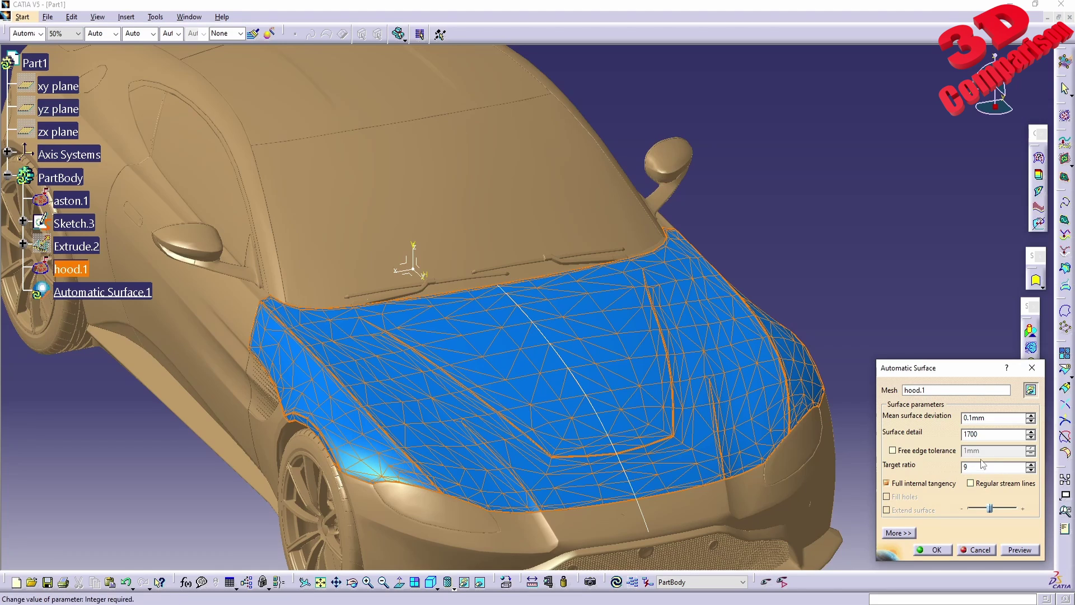
type("9")
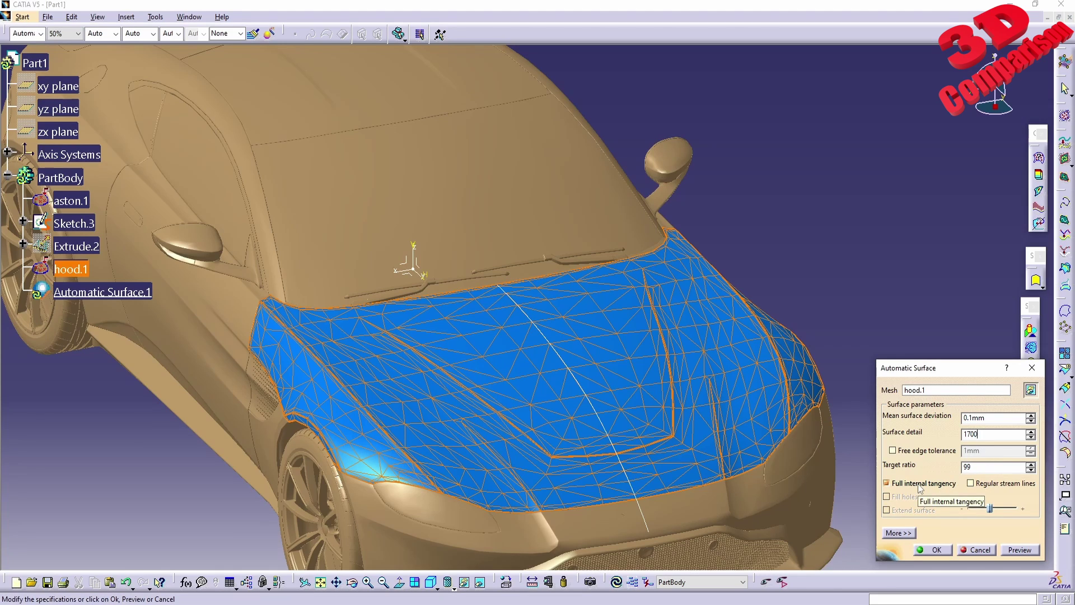
left_click(1020, 550)
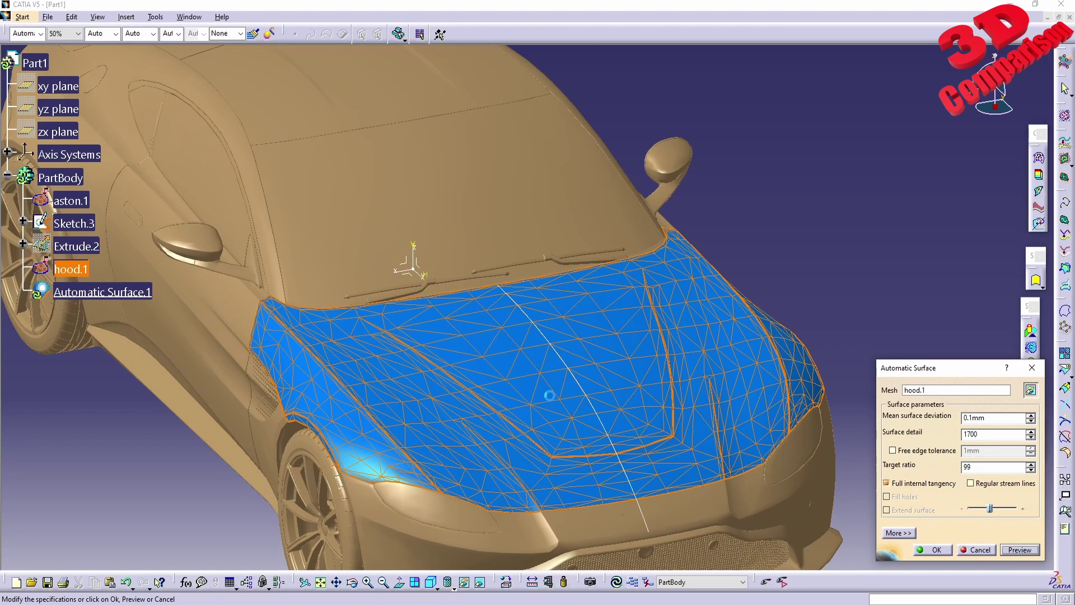
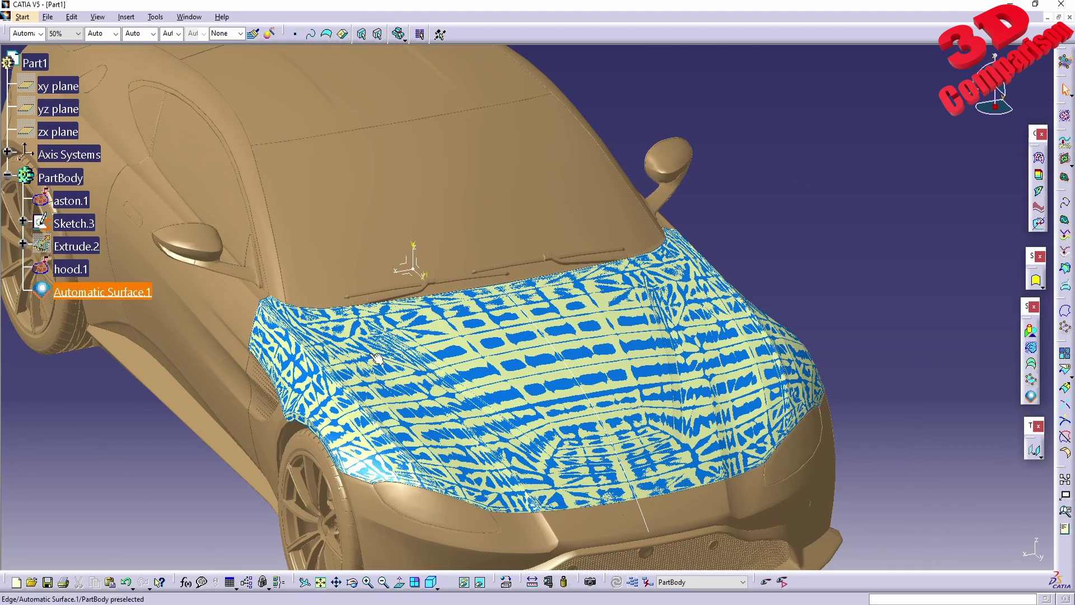
Step: Hide the hood mesh and the full car mesh, and view the reconstructed hood surface up close
right_click(77, 266)
left_click(120, 303)
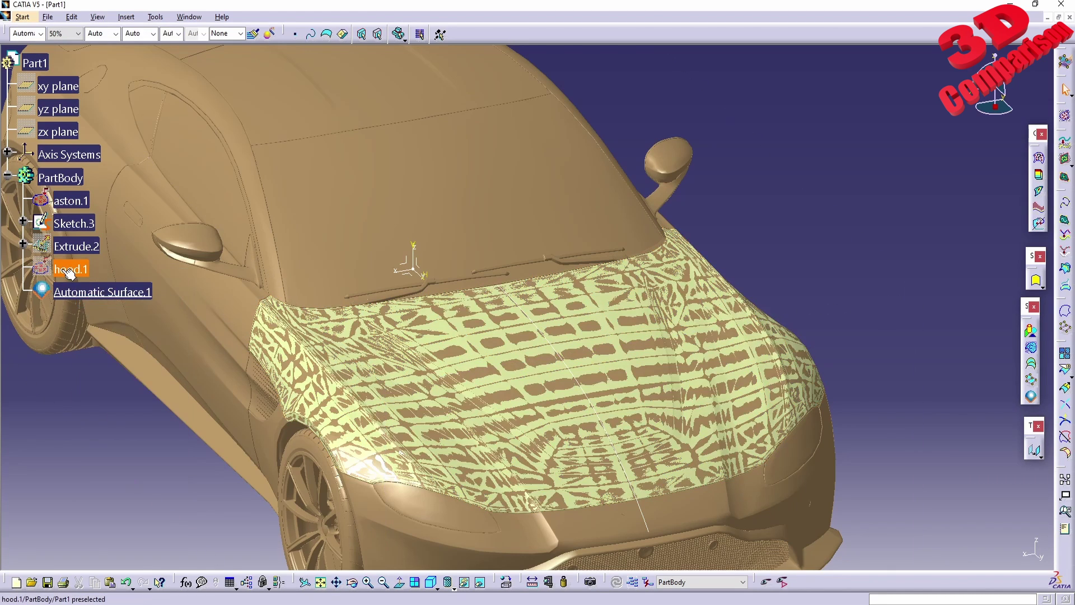
right_click(78, 201)
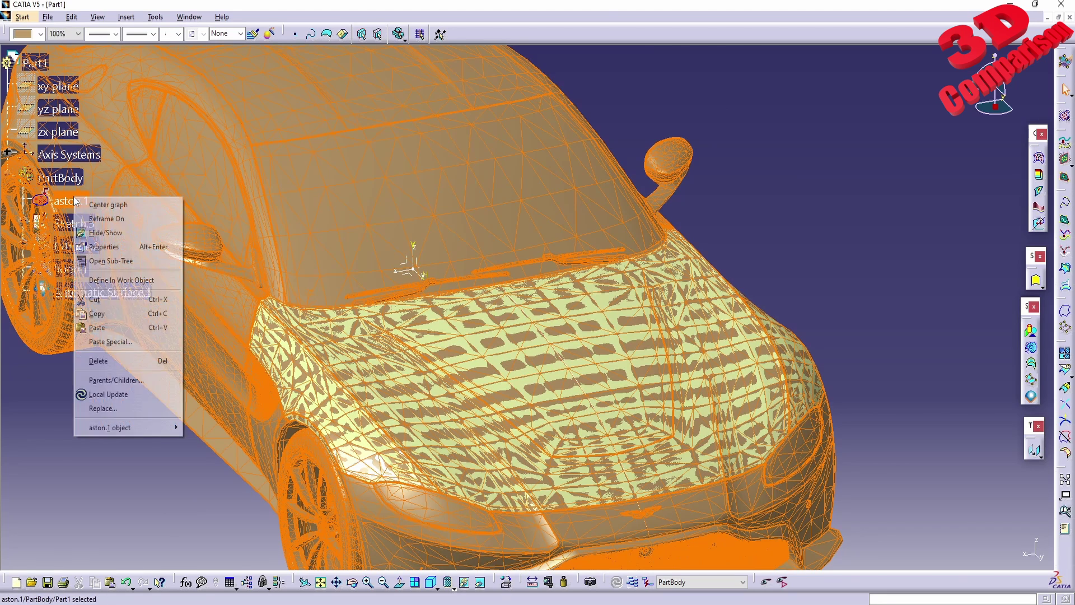
left_click(111, 232)
left_click(528, 384)
middle_click_drag(677, 396, 413, 291)
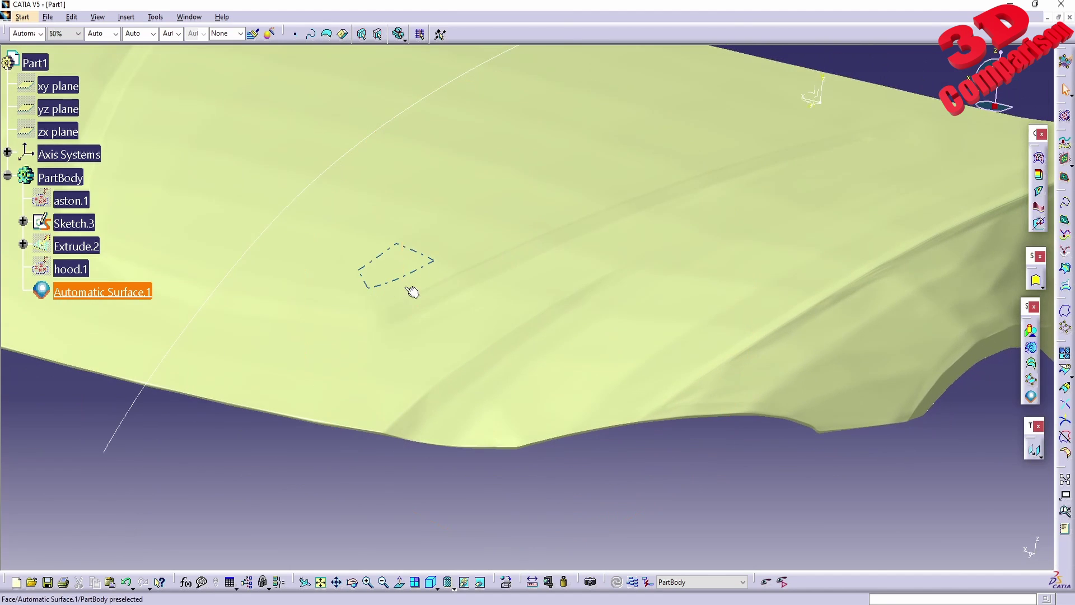
key("Escape")
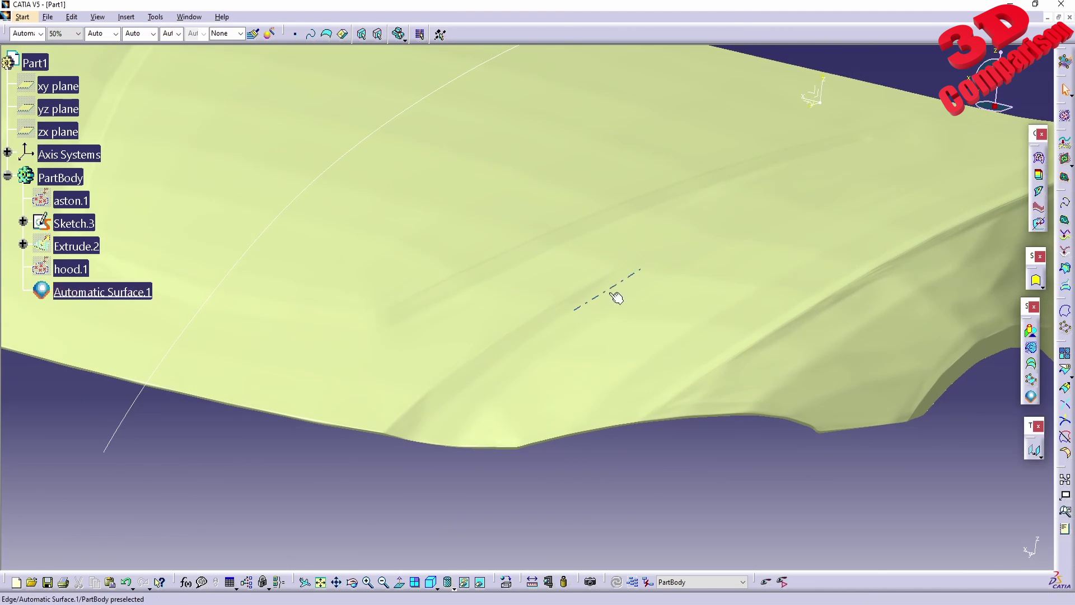
Step: Examine the reconstructed hood surface from several angles and review its Automatic Surface parameters
left_click(616, 296)
middle_click_drag(616, 297, 721, 367)
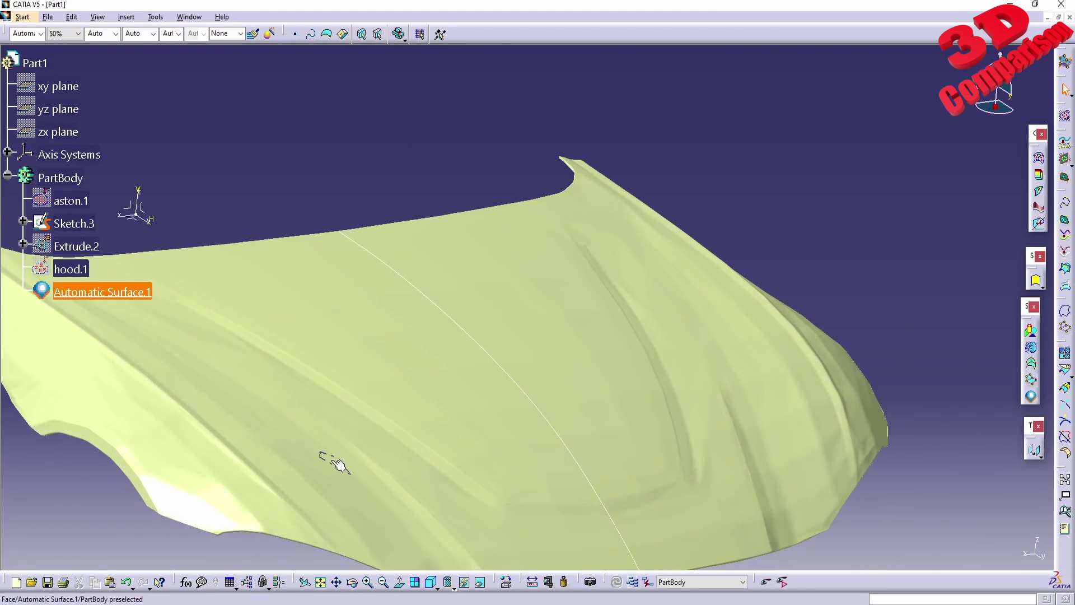
middle_click_drag(315, 472, 454, 374)
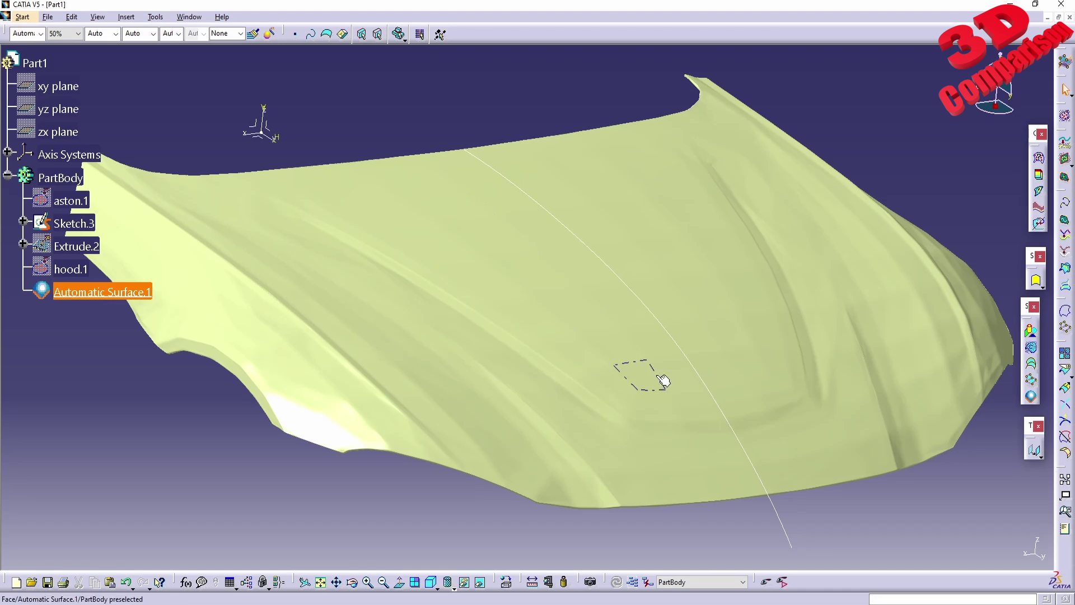
middle_click_drag(599, 403, 552, 425)
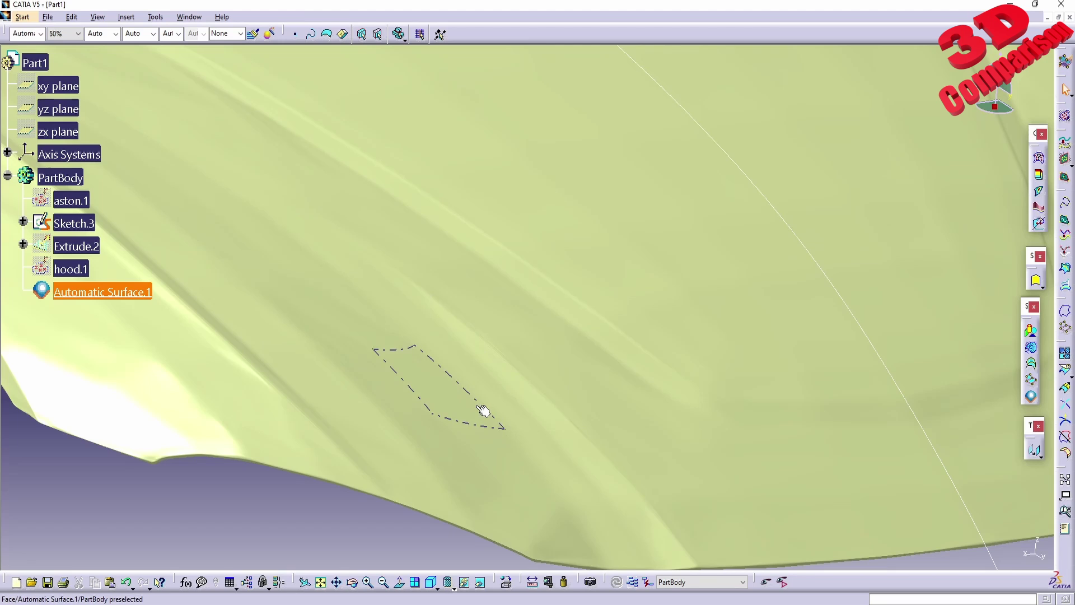
double_click(137, 294)
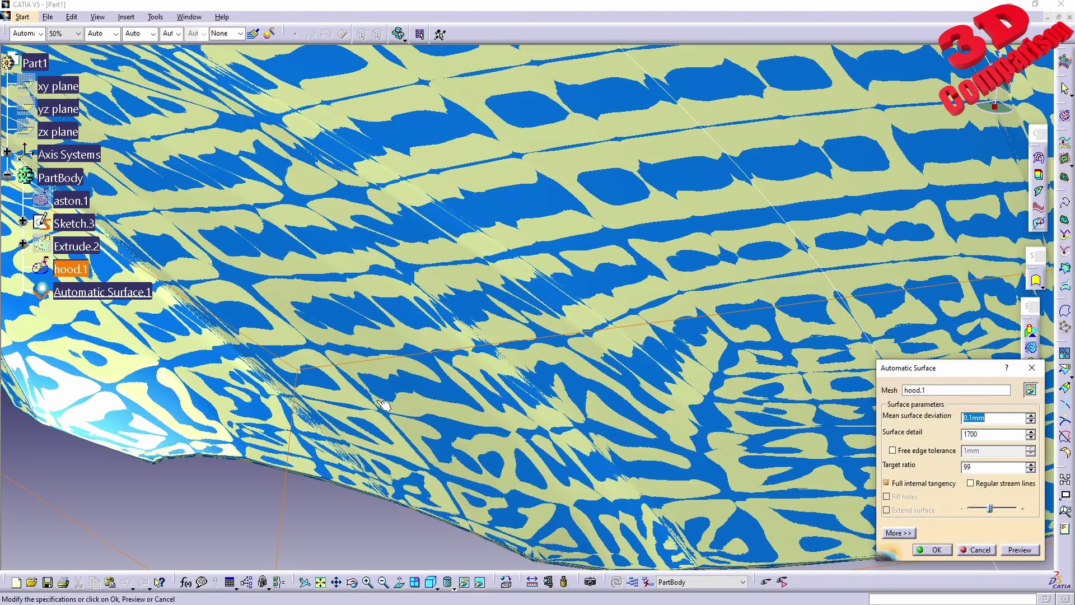
left_click(934, 485)
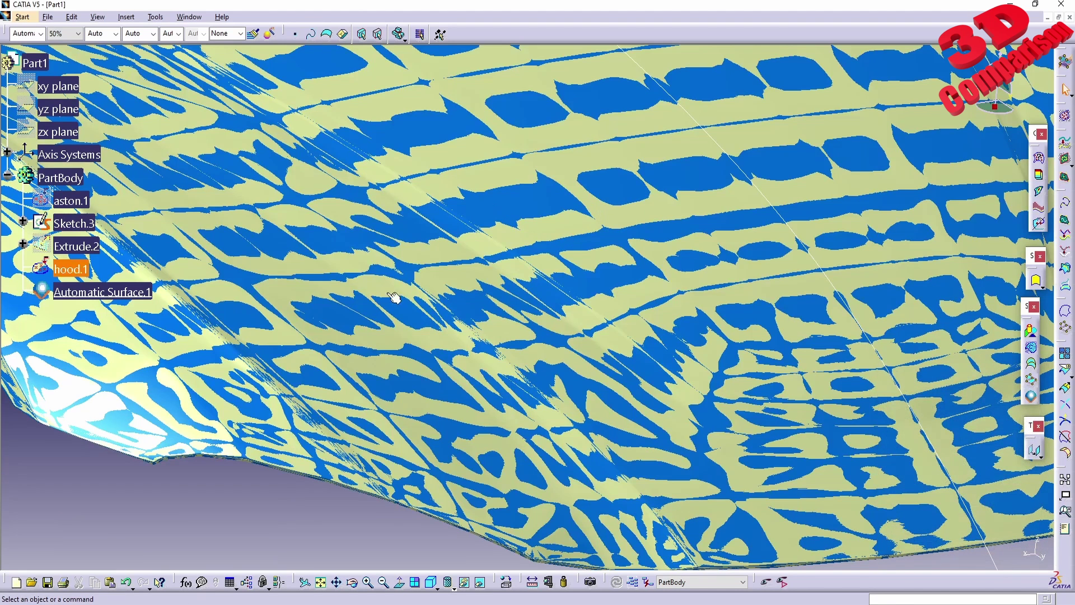
Step: Hide the hood mesh so that only the reconstructed hood surface is displayed
left_click(77, 270)
right_click(75, 269)
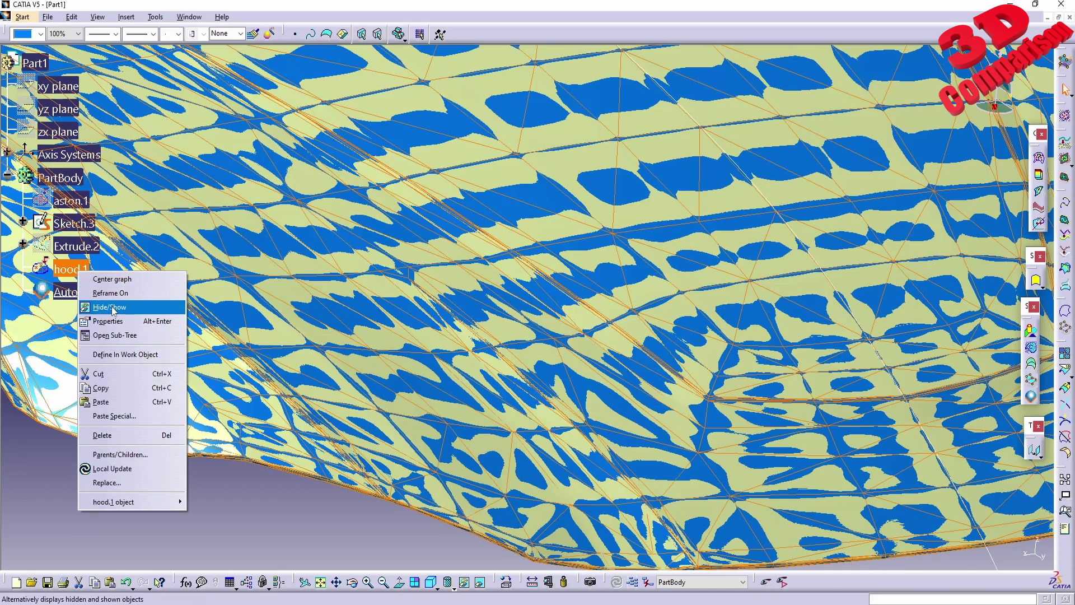
left_click(112, 307)
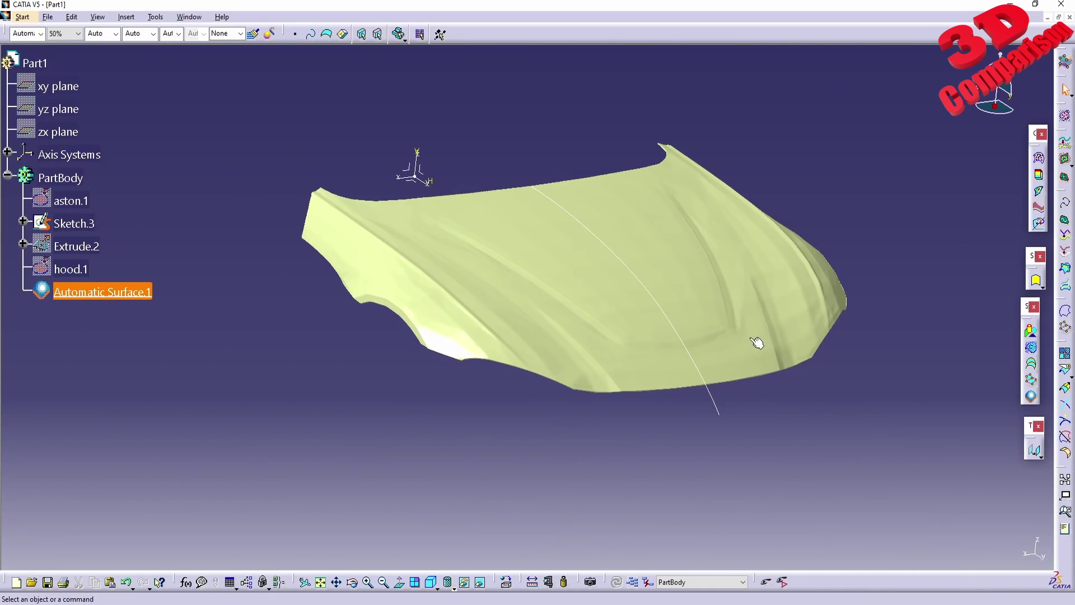
middle_click_drag(757, 343, 609, 408)
left_click(170, 344)
left_click(93, 295)
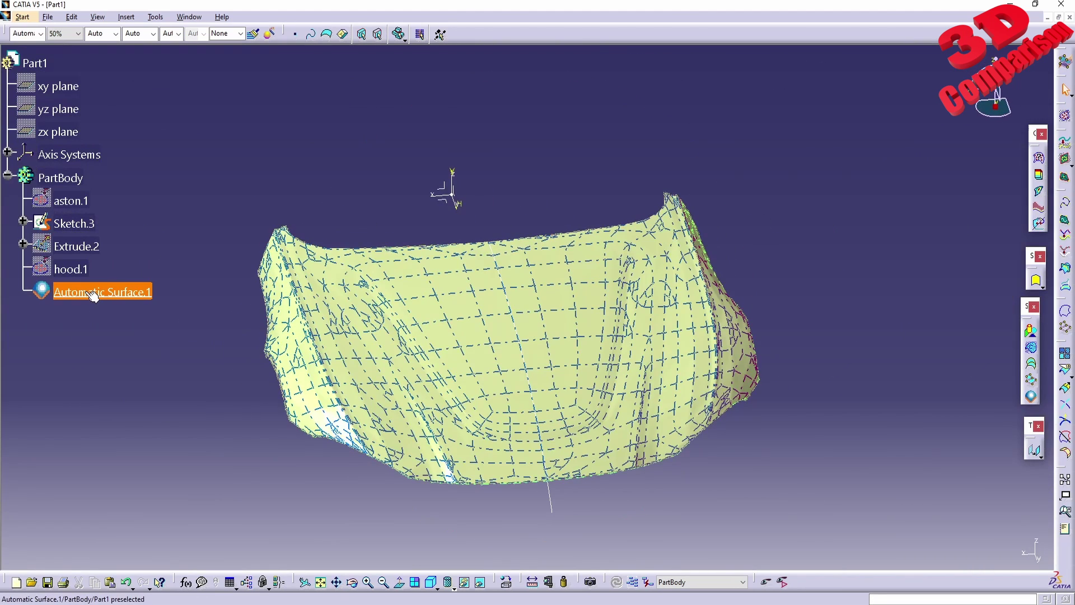
Step: Show the full car mesh, and hide both the automatic hood surface and the hood mesh
right_click(68, 200)
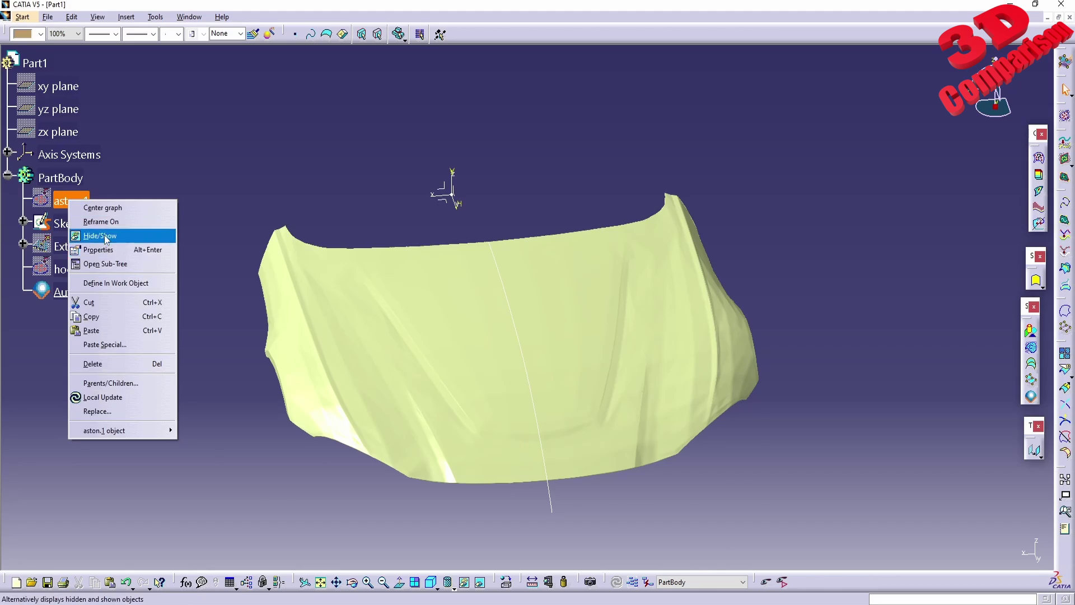
left_click(98, 236)
right_click(73, 272)
left_click(101, 305)
right_click(104, 293)
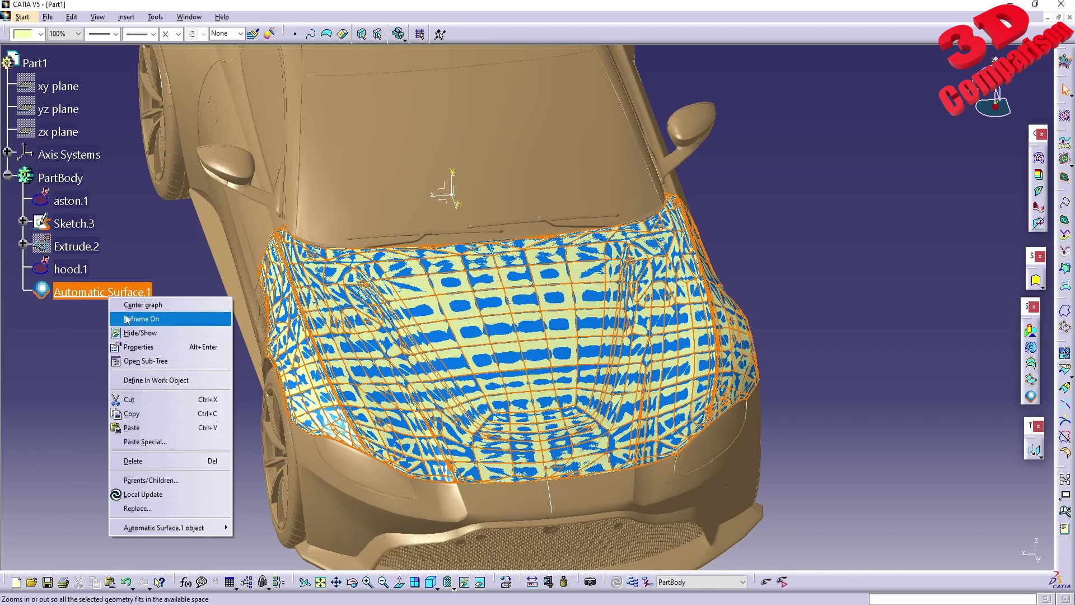
left_click(135, 332)
right_click(135, 295)
left_click(143, 343)
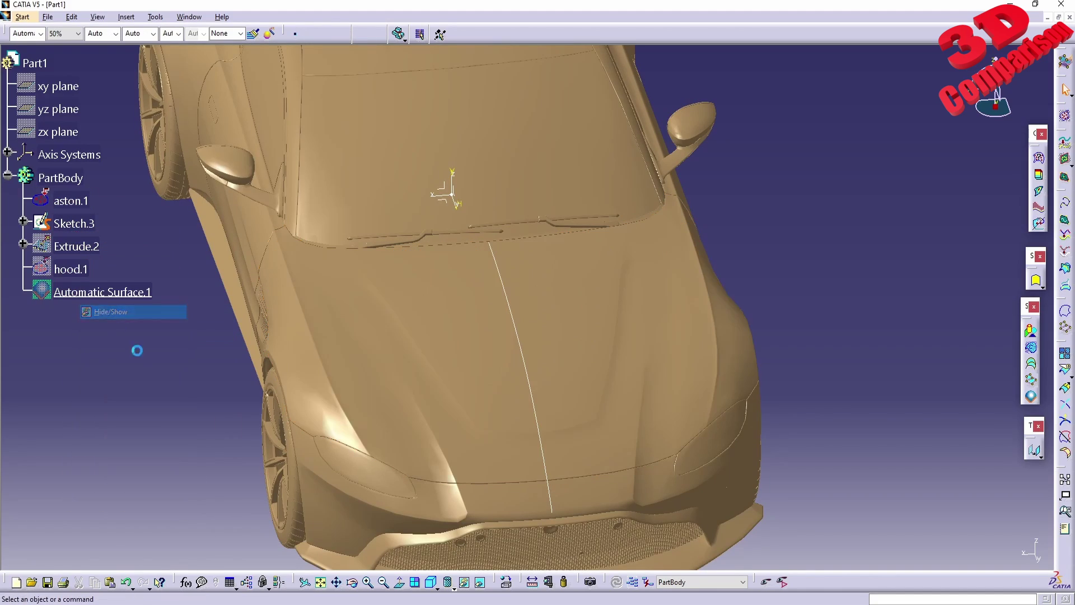
Step: Switch to the Generative Shape Design workbench
middle_click_drag(347, 434, 476, 409)
left_click(22, 16)
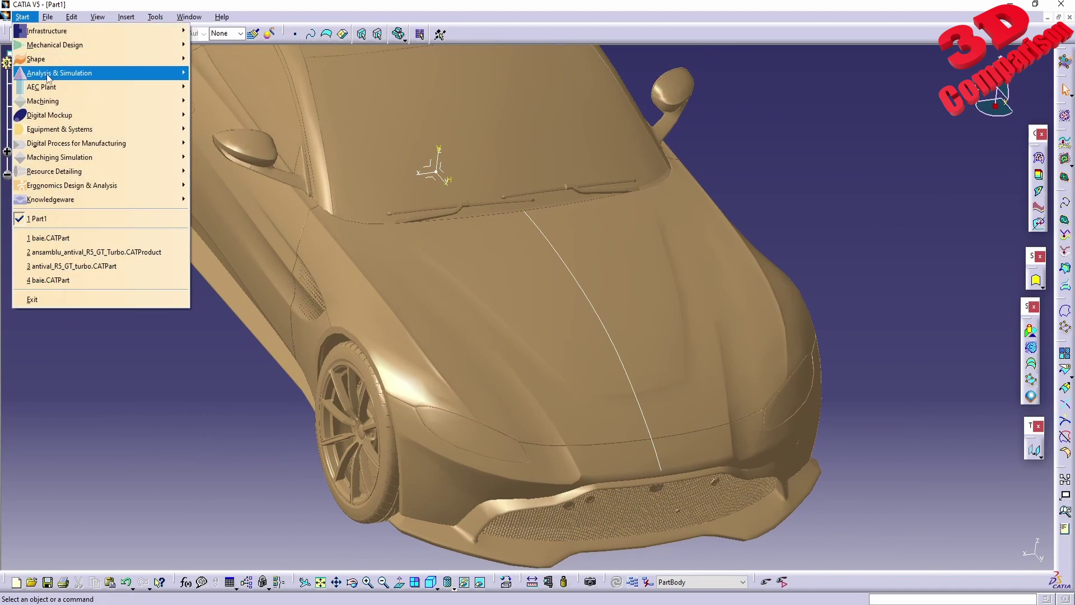
mouse_move(59, 65)
left_click(241, 130)
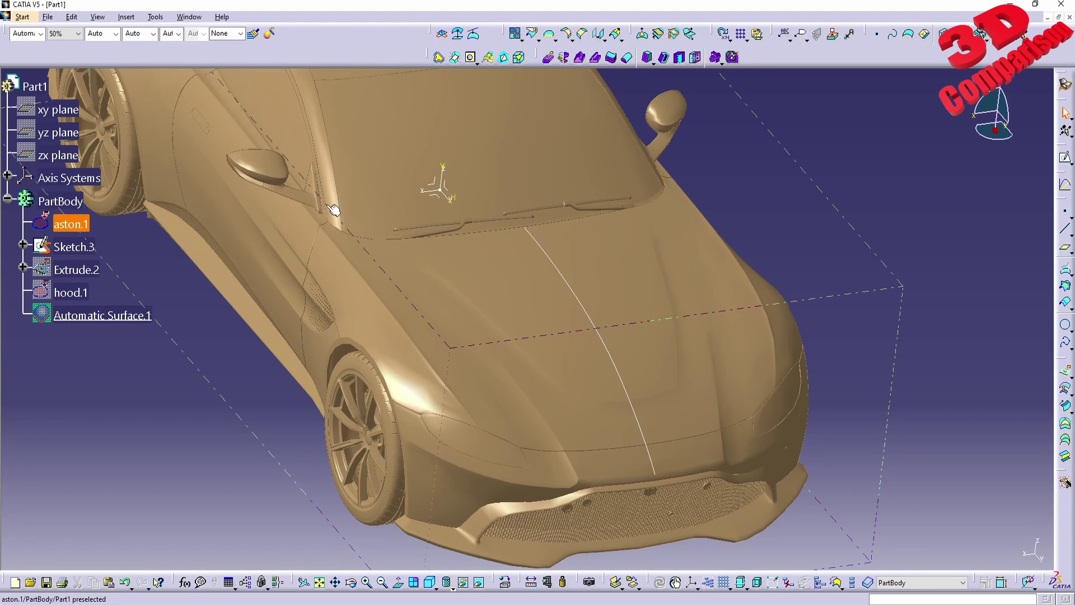
Step: Create a plane offset 50 mm from the yz plane
left_click(58, 132)
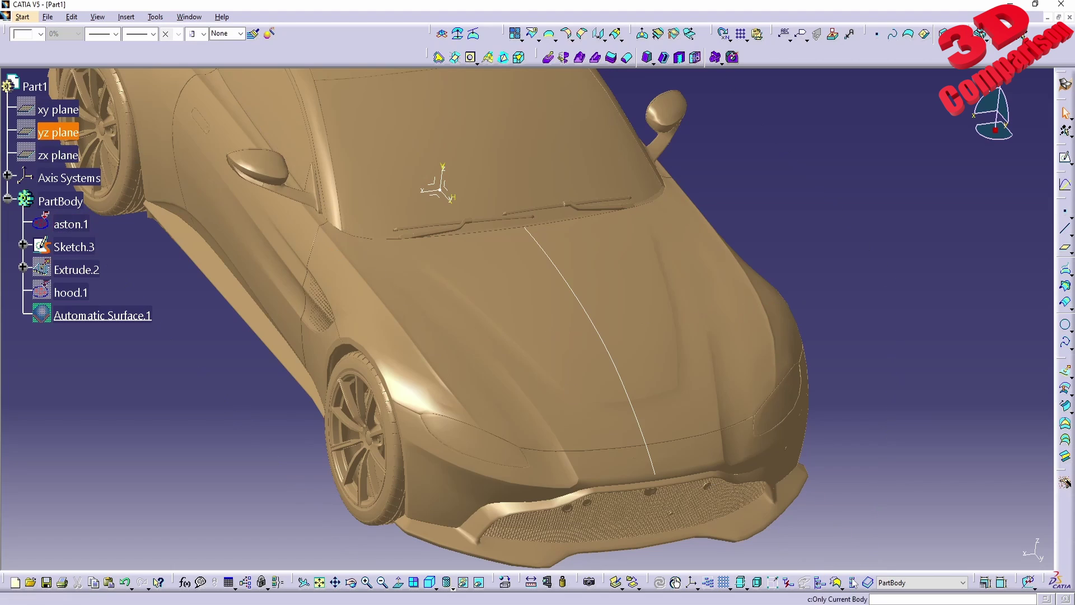
left_click(1066, 251)
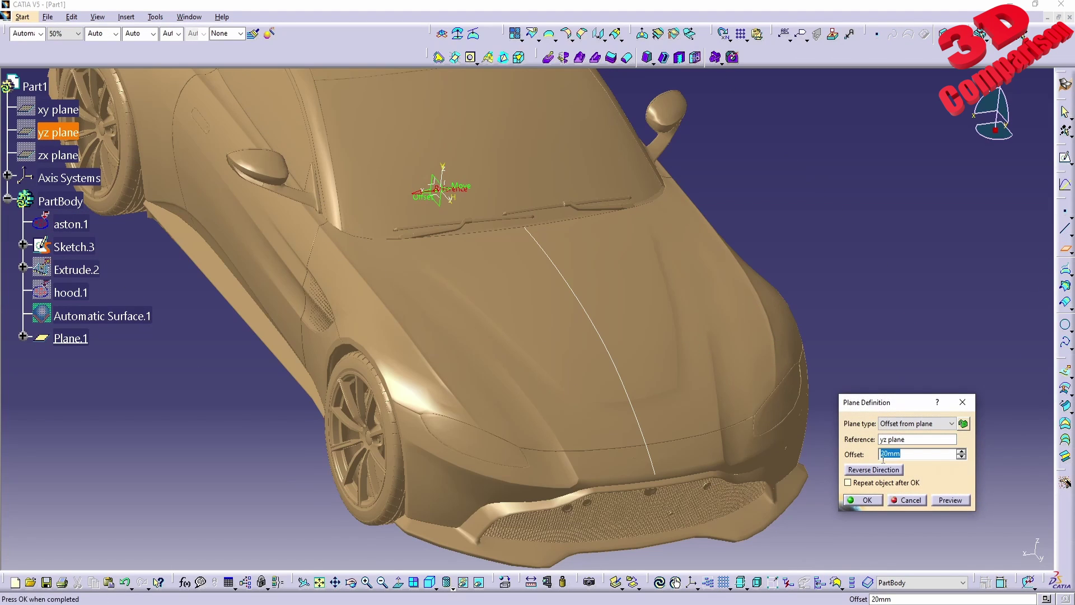
type("50")
left_click(950, 501)
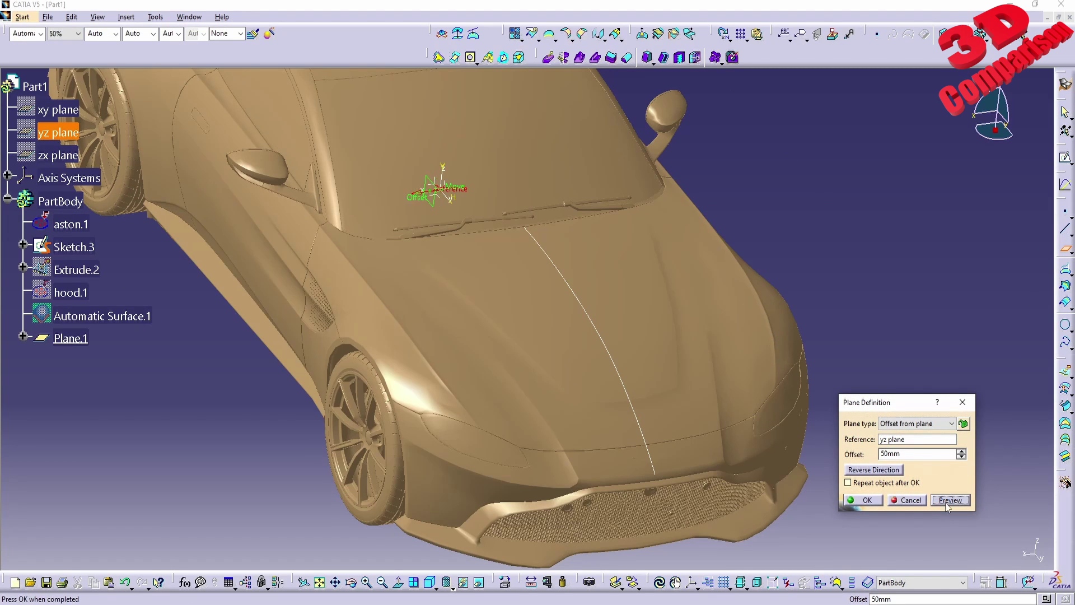
left_click(863, 500)
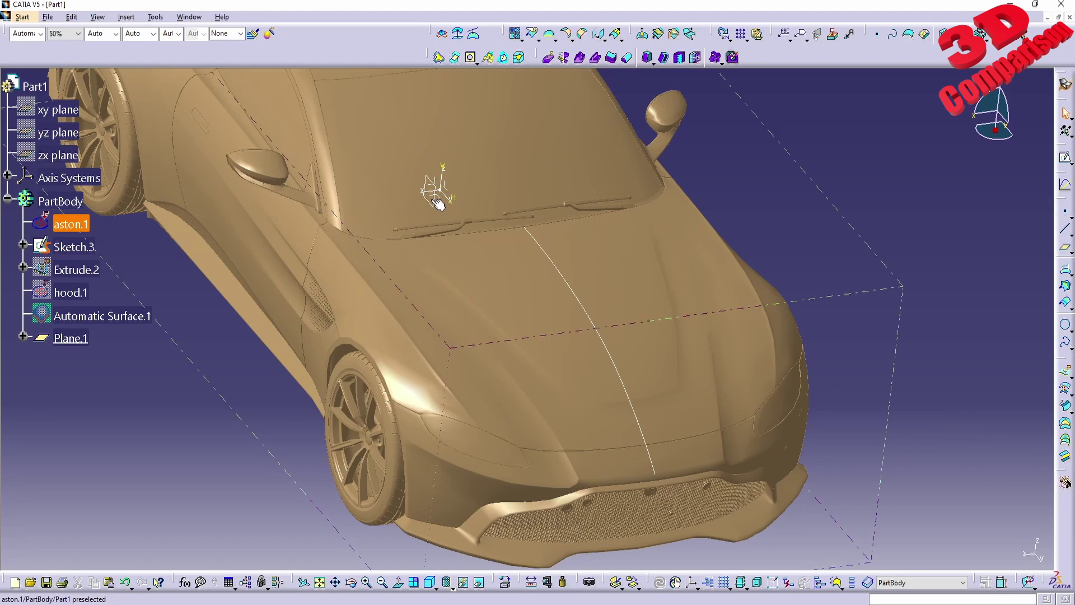
Step: Open a sketch on the offset plane and cut the part by the sketch plane to examine the hood's section profile
left_click(427, 180)
left_click(1065, 159)
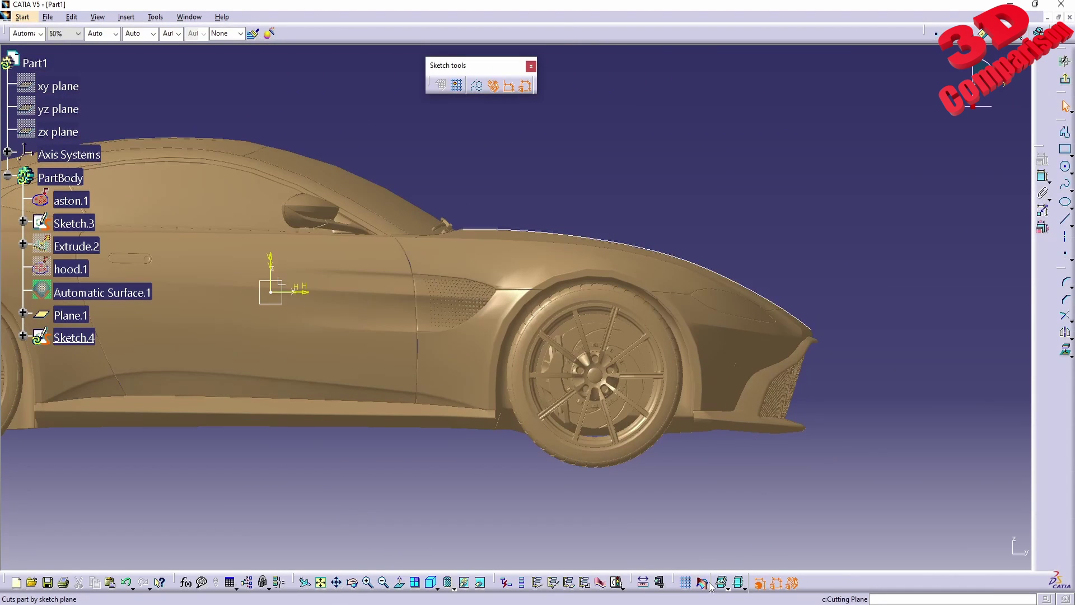
left_click(702, 583)
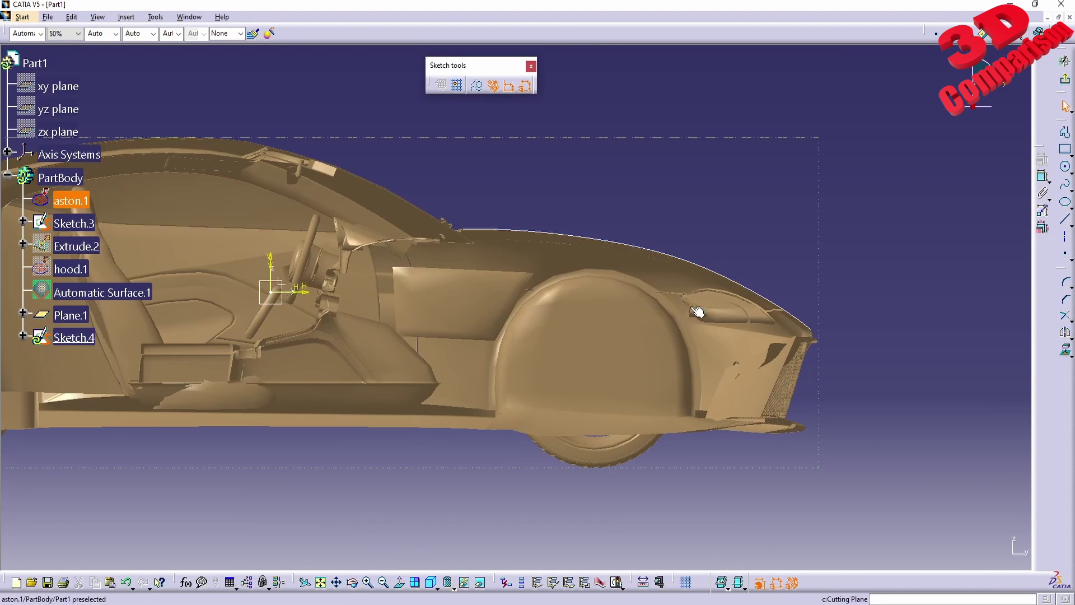
scroll(597, 273, "up", 5)
middle_click_drag(602, 365, 288, 223)
middle_click_drag(675, 267, 545, 320)
scroll(545, 319, "up", 5)
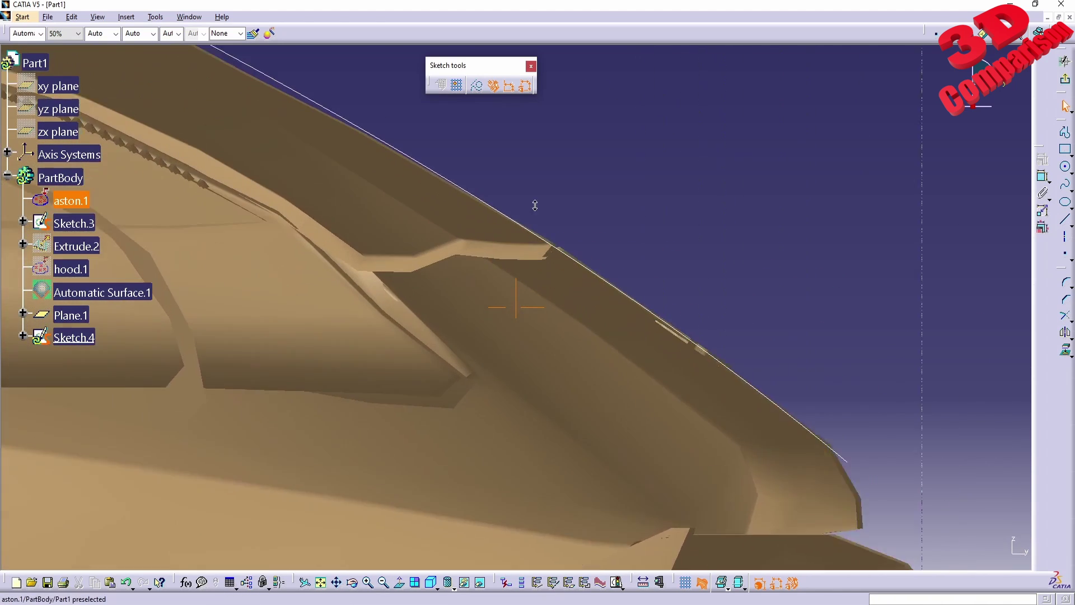
middle_click_drag(713, 336, 643, 345)
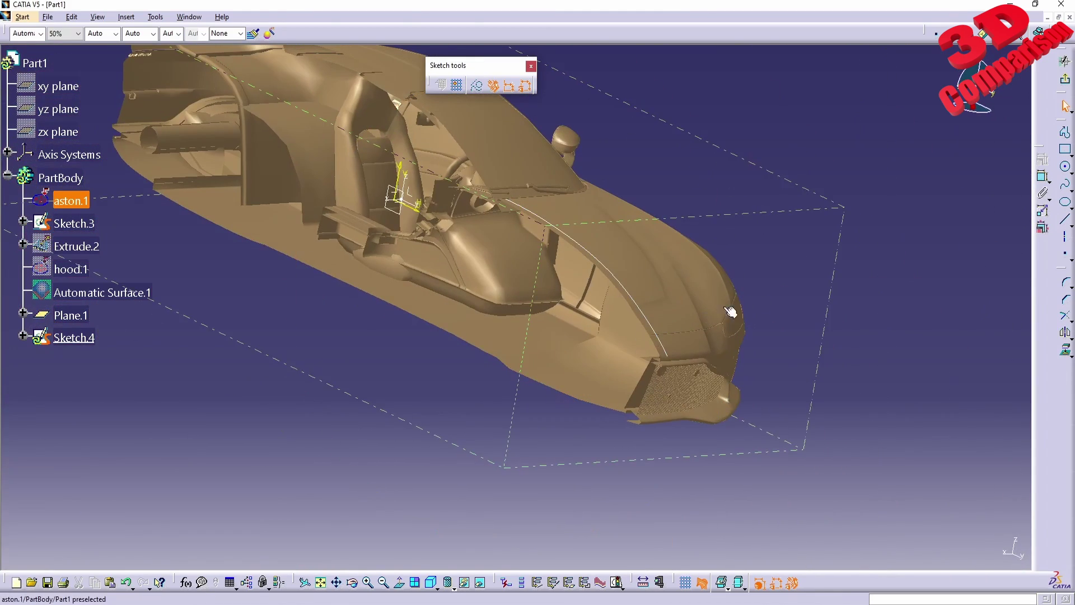
left_click(1065, 79)
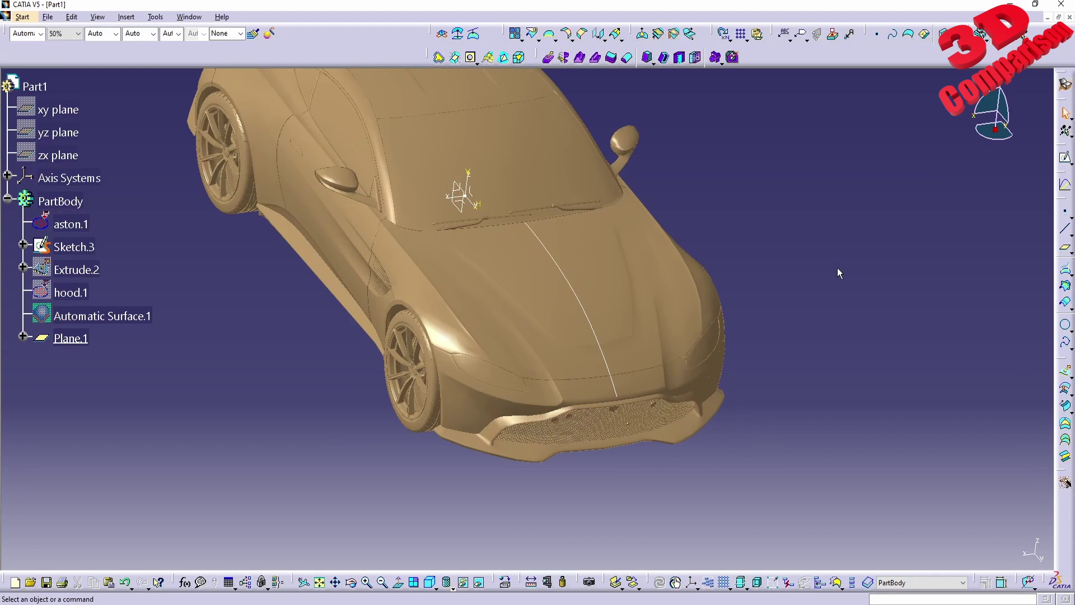
Step: Leave the spline definition without creating a curve, and switch to the FreeStyle workbench
middle_click_drag(838, 268, 604, 296)
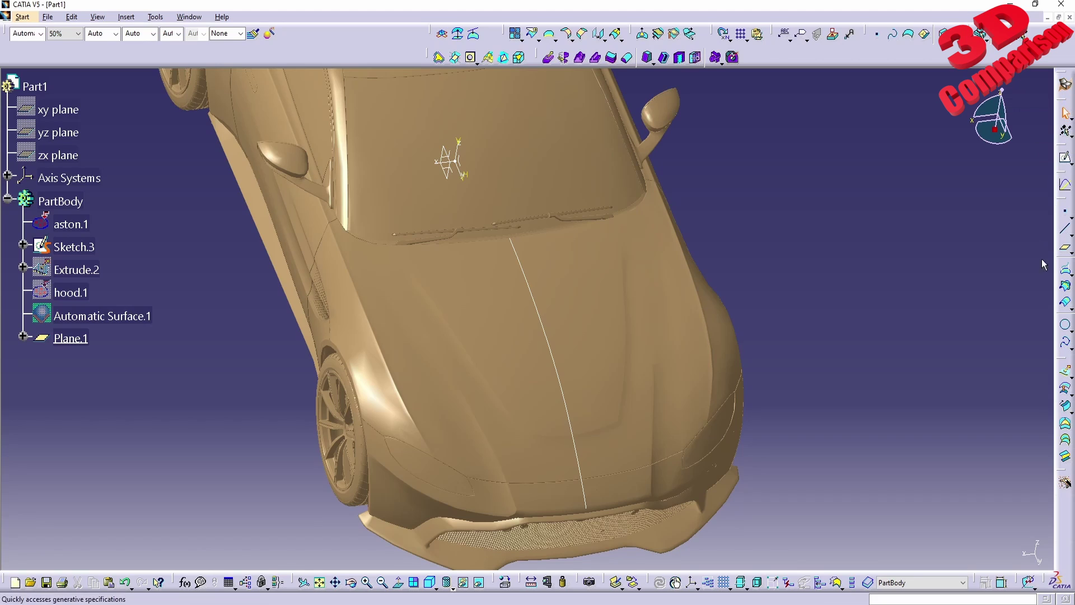
left_click(1066, 343)
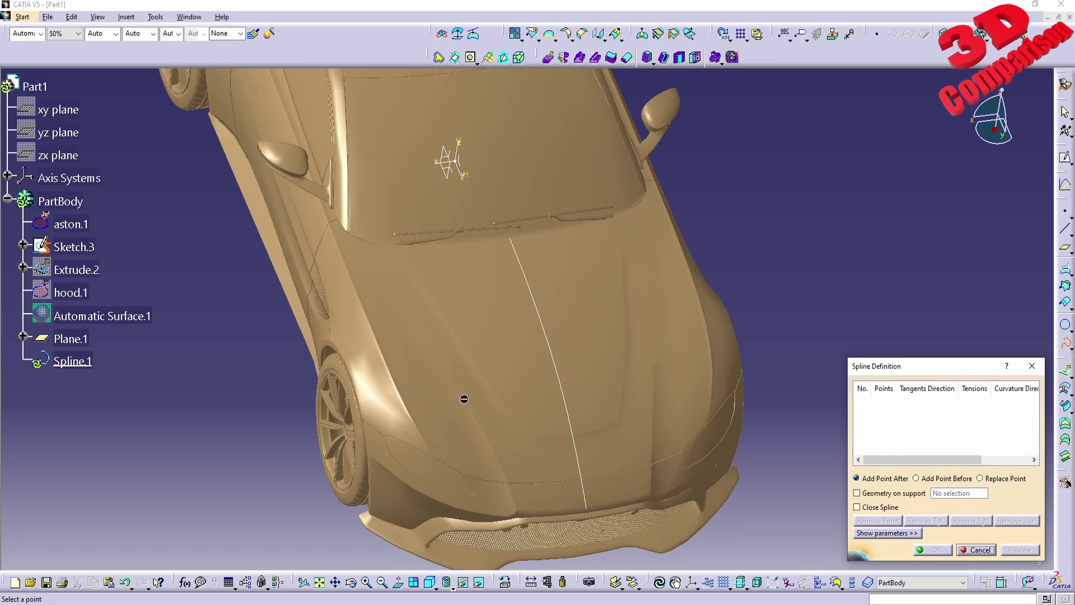
left_click(977, 550)
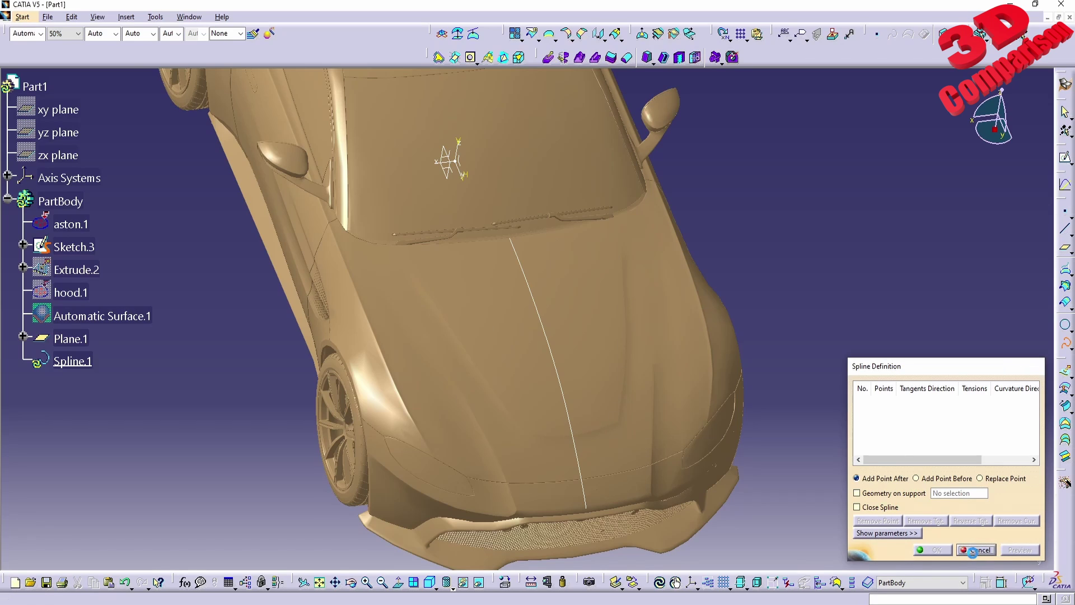
left_click(21, 17)
mouse_move(112, 58)
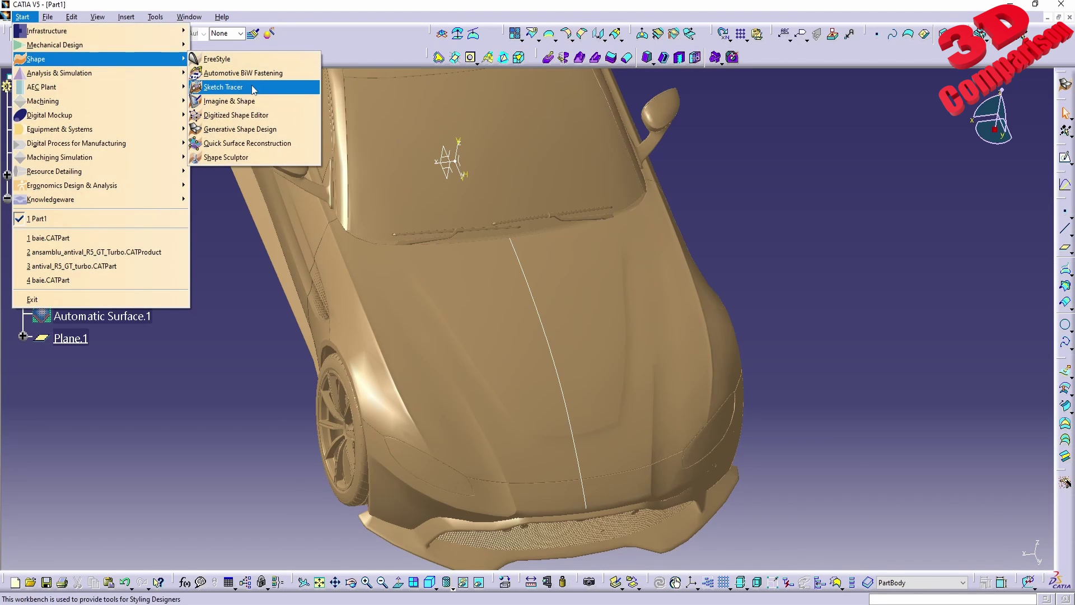
left_click(235, 59)
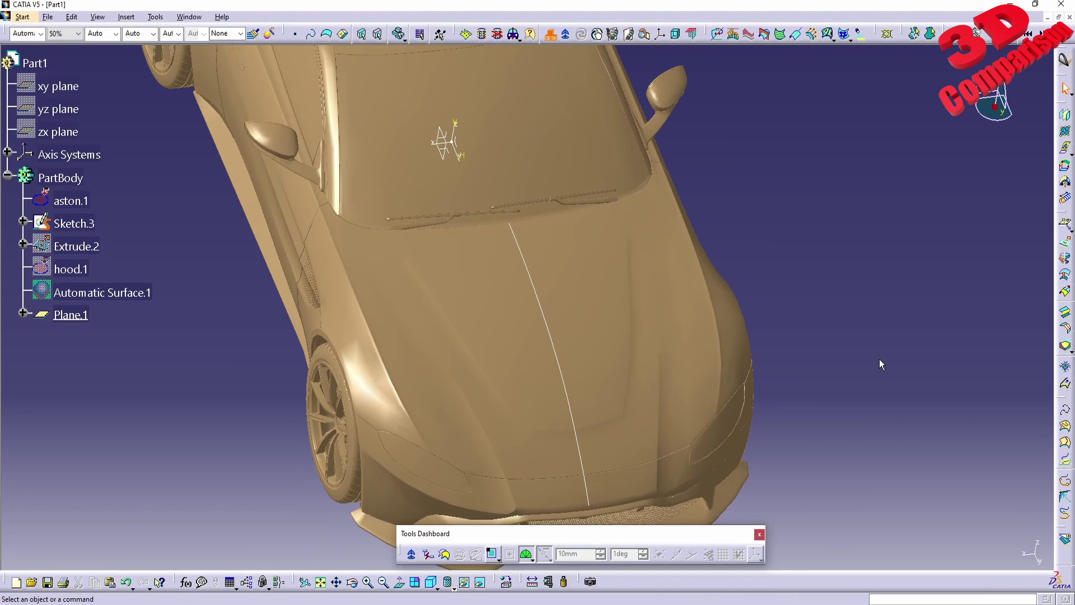
Step: Start creating isoparametric curves on a surface, display the automatic hood surface and hide the full car mesh
left_click(1066, 428)
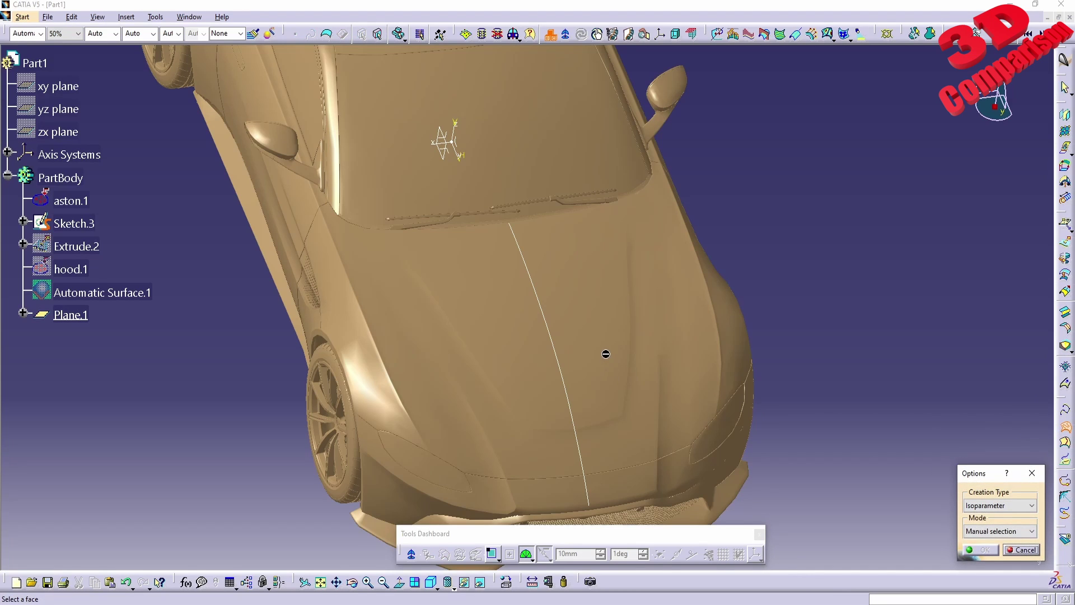
middle_click_drag(605, 354, 488, 227)
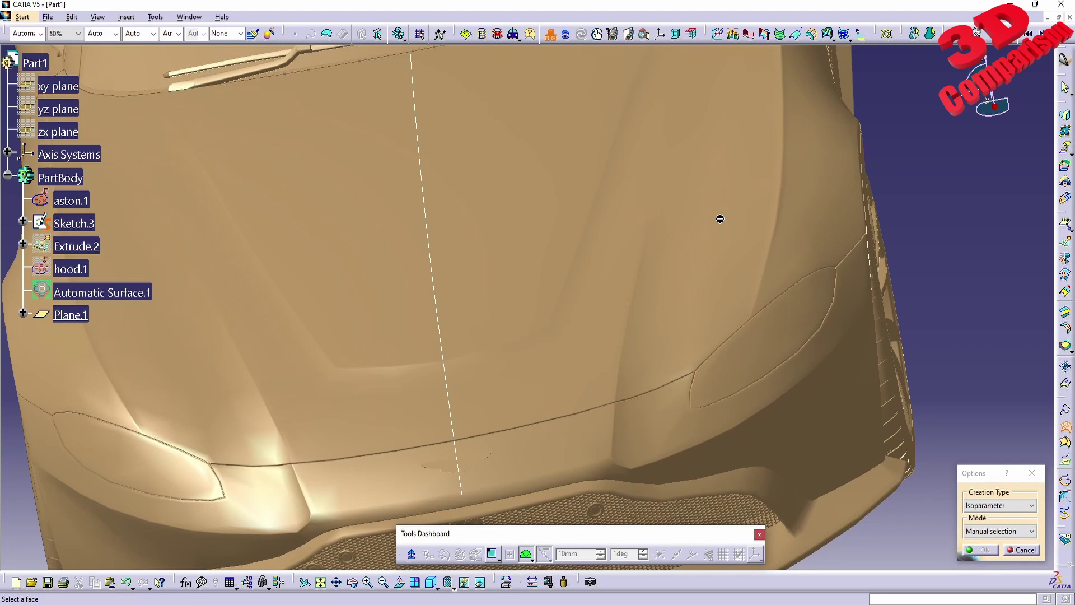
right_click(71, 290)
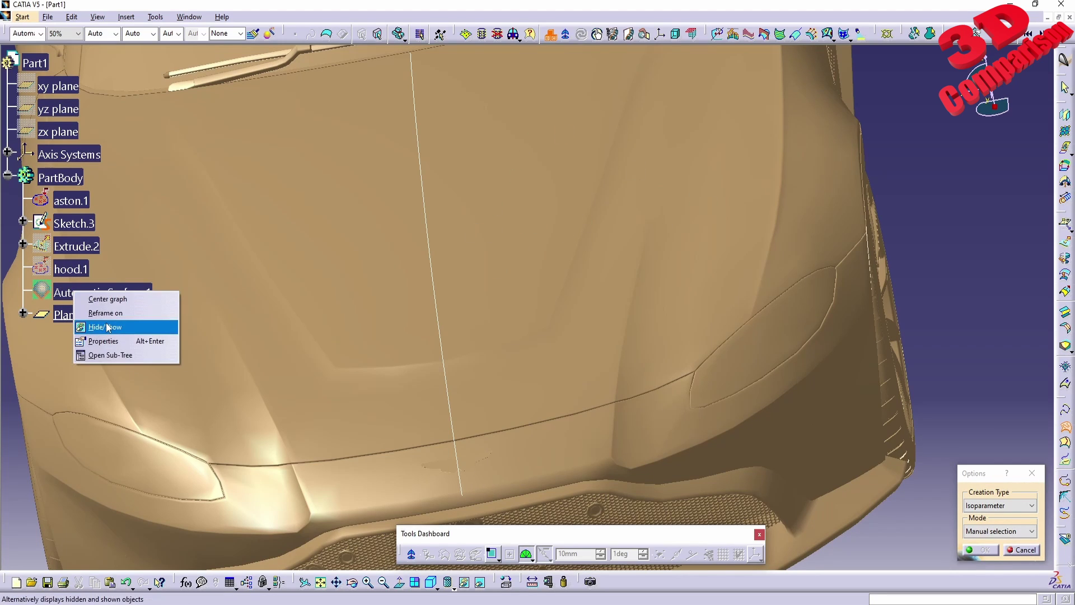
left_click(588, 238)
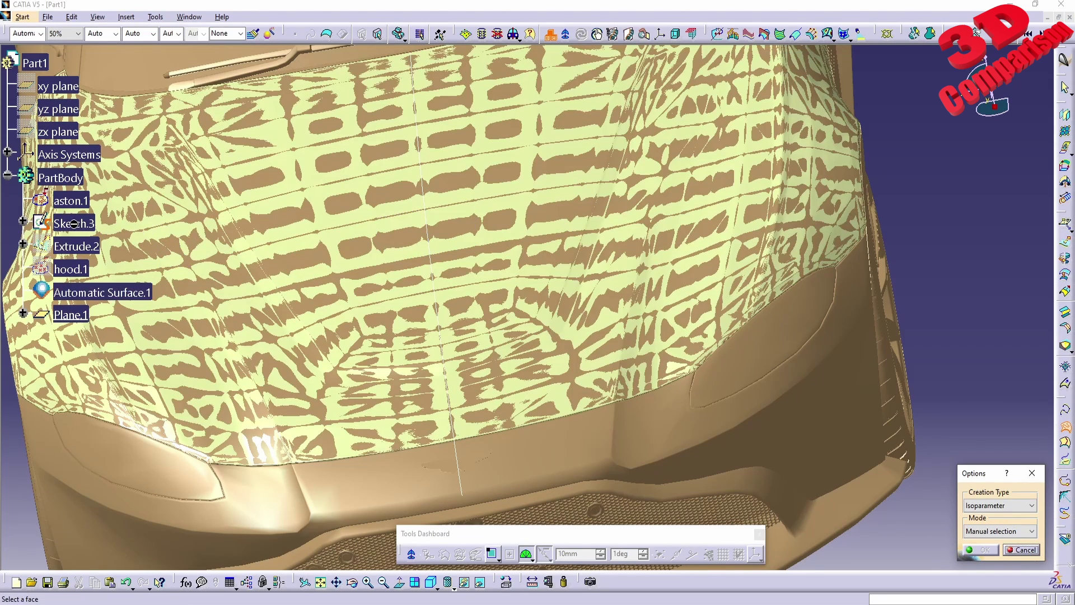
right_click(69, 199)
left_click(90, 233)
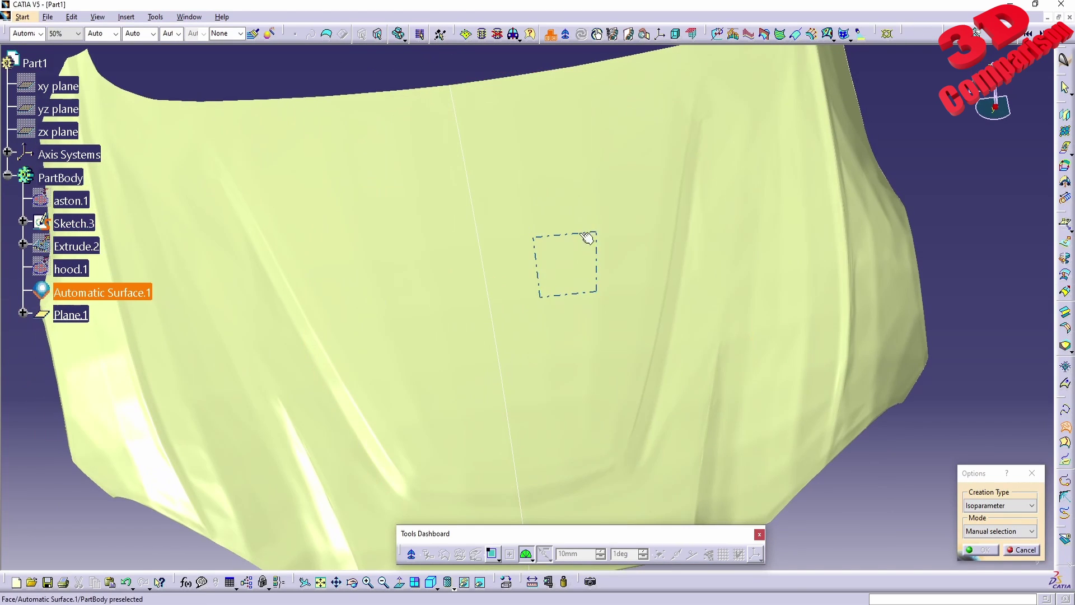
Step: Create isoparametric curves on faces near the middle of the hood surface using manual selection
left_click(586, 238)
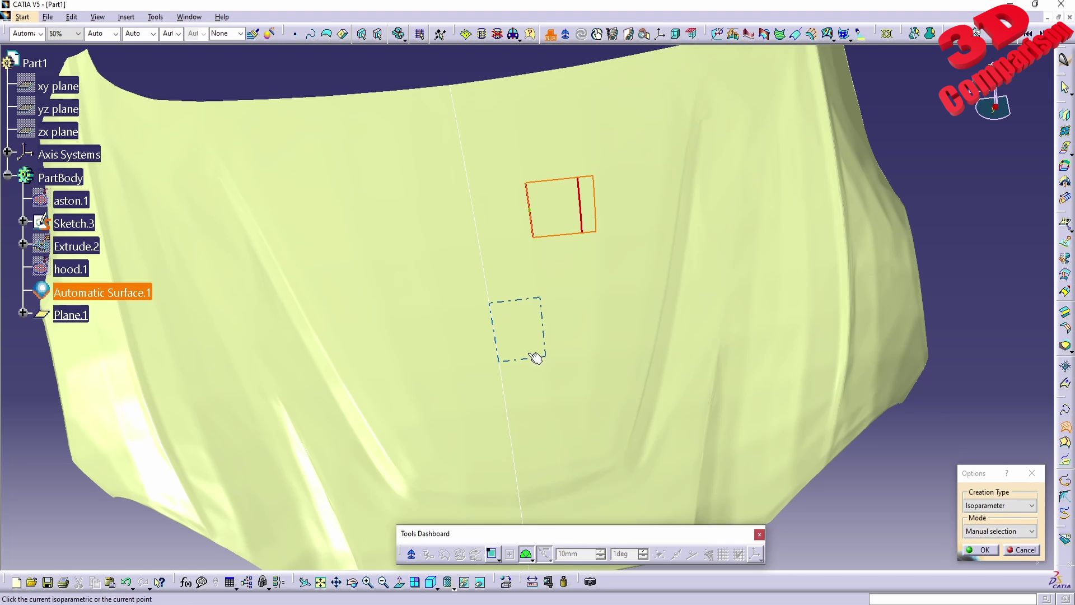
left_click(984, 549)
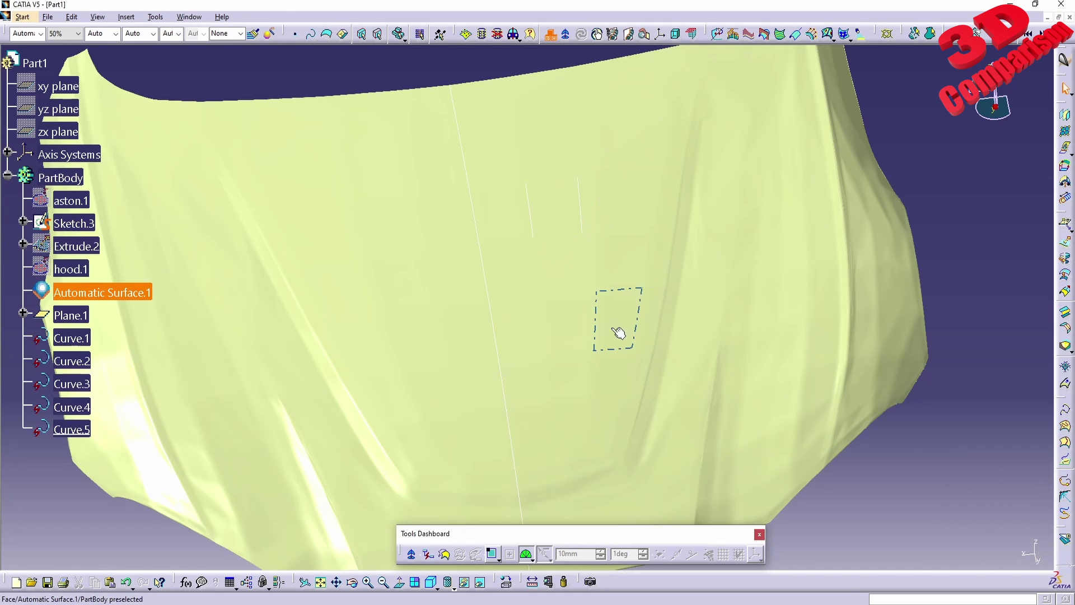
middle_click_drag(618, 333, 555, 230)
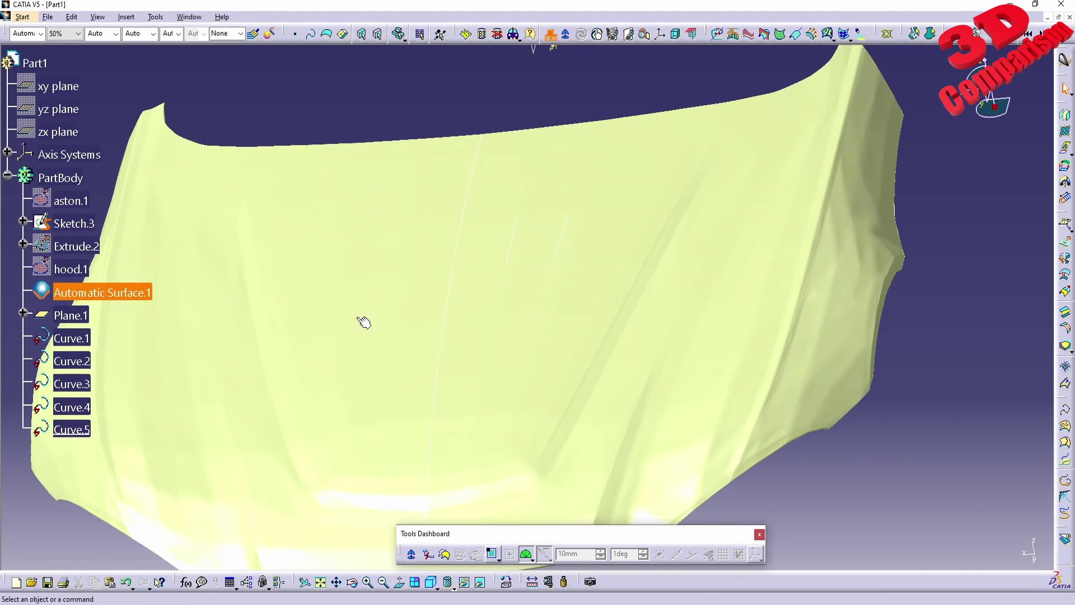
Step: Show the full car mesh aston.1 again and hide Automatic Surface.1
right_click(74, 201)
left_click(109, 231)
right_click(96, 292)
left_click(109, 324)
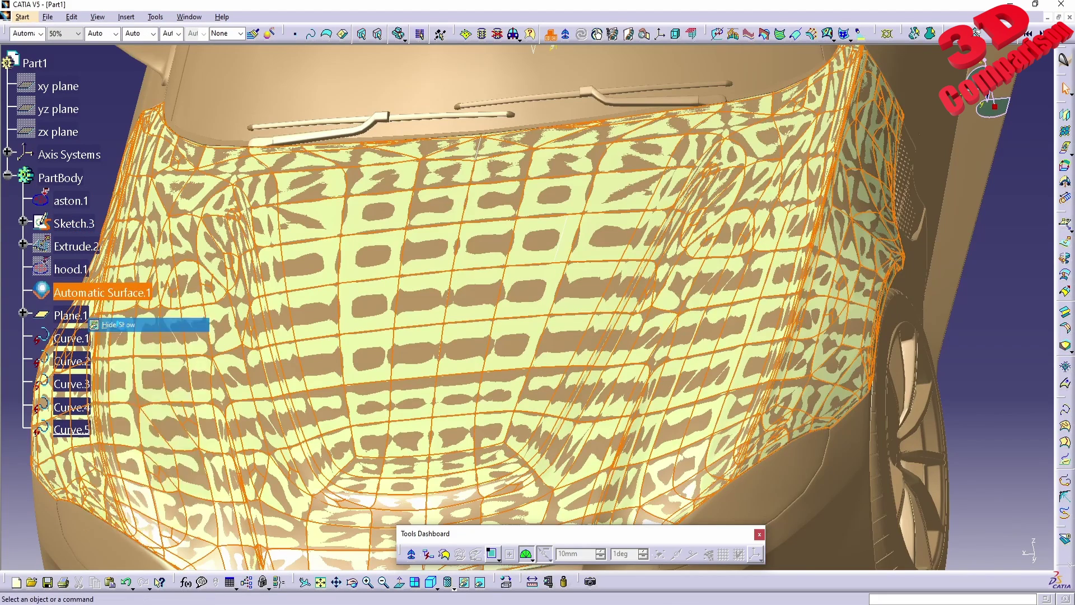
middle_click_drag(552, 283, 616, 314)
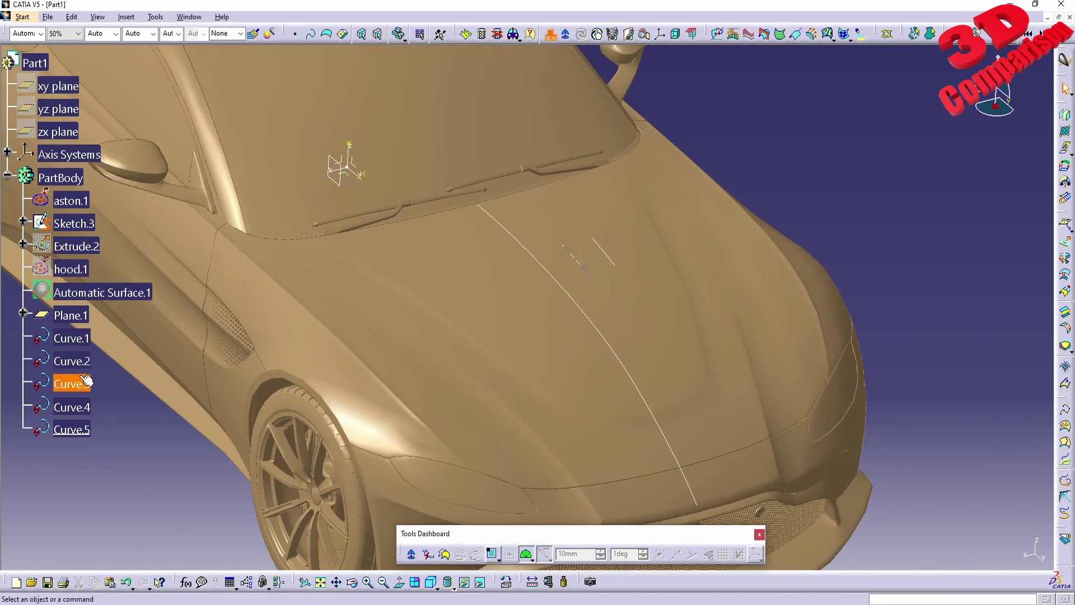
Step: Hide the isoparametric curves Curve.1 through Curve.5
left_click(71, 338)
left_click(72, 429, "shift")
right_click(72, 429)
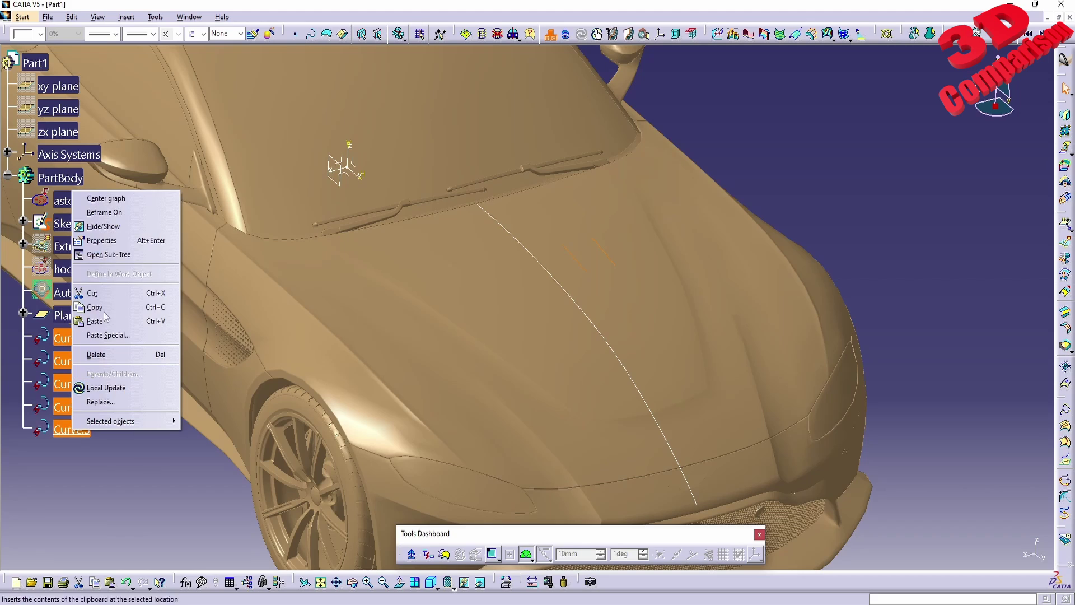
left_click(104, 226)
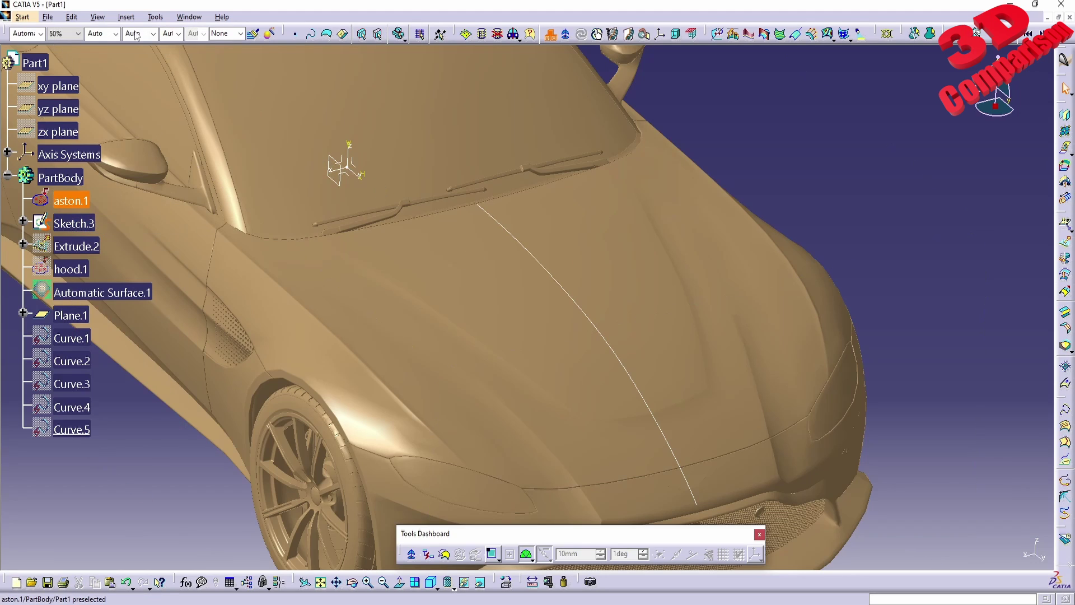
Step: Switch to the Quick Surface Reconstruction workbench
left_click(22, 17)
mouse_move(140, 59)
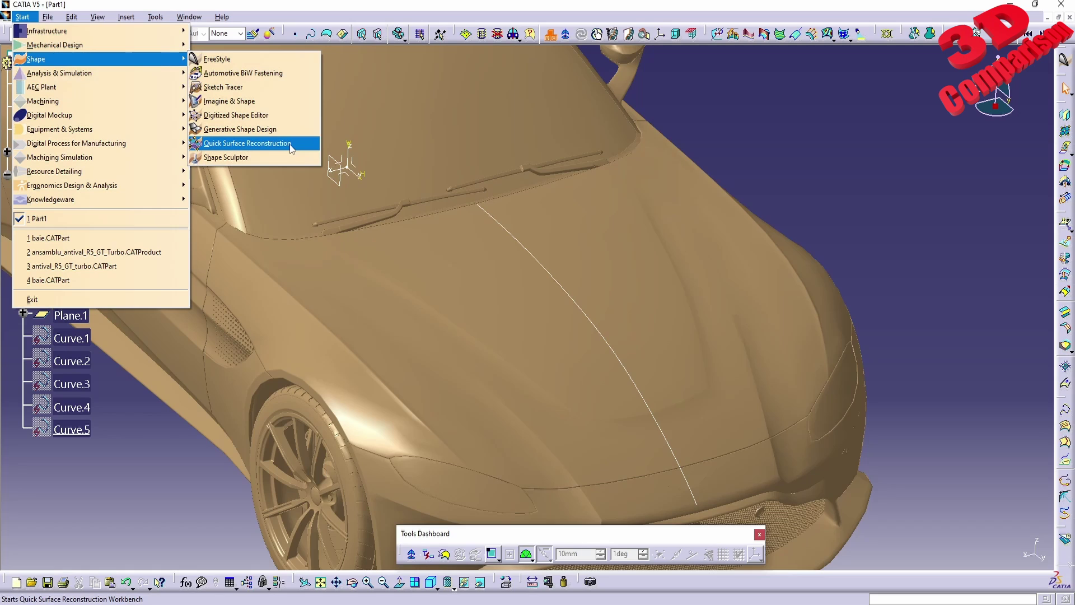
left_click(290, 143)
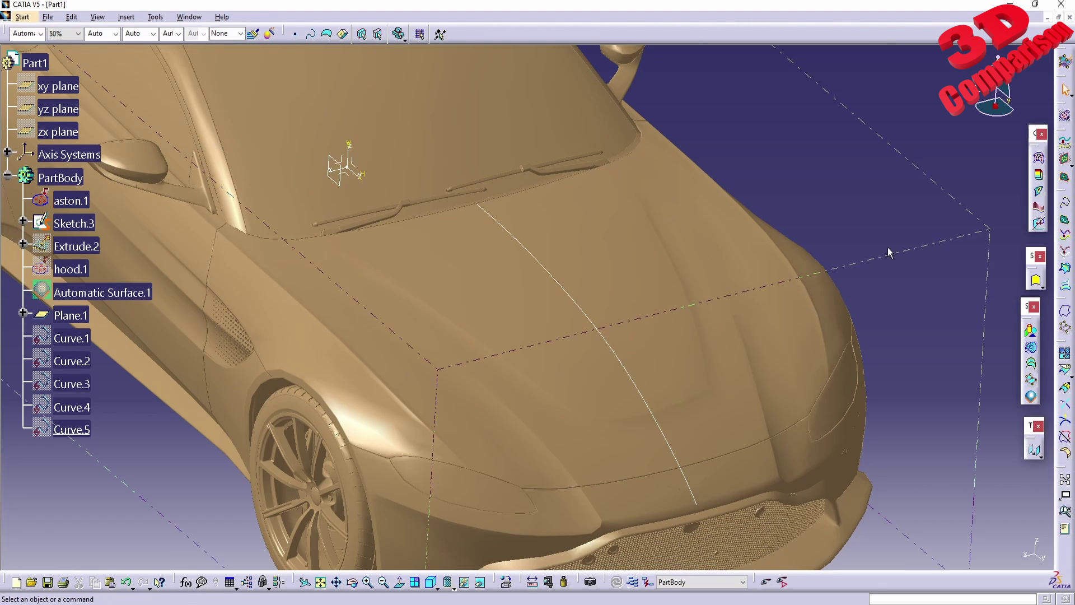
Step: Start a Curve on Mesh with the full car mesh aston.1 as its support
left_click(1065, 224)
scroll(596, 348, "up", 5)
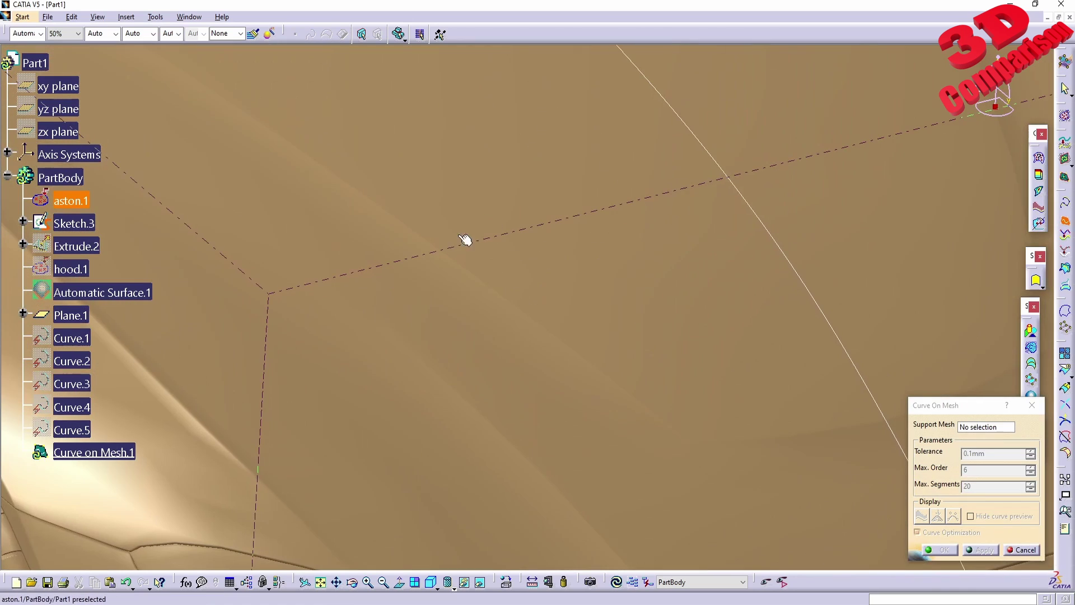
scroll(482, 196, "down", 4)
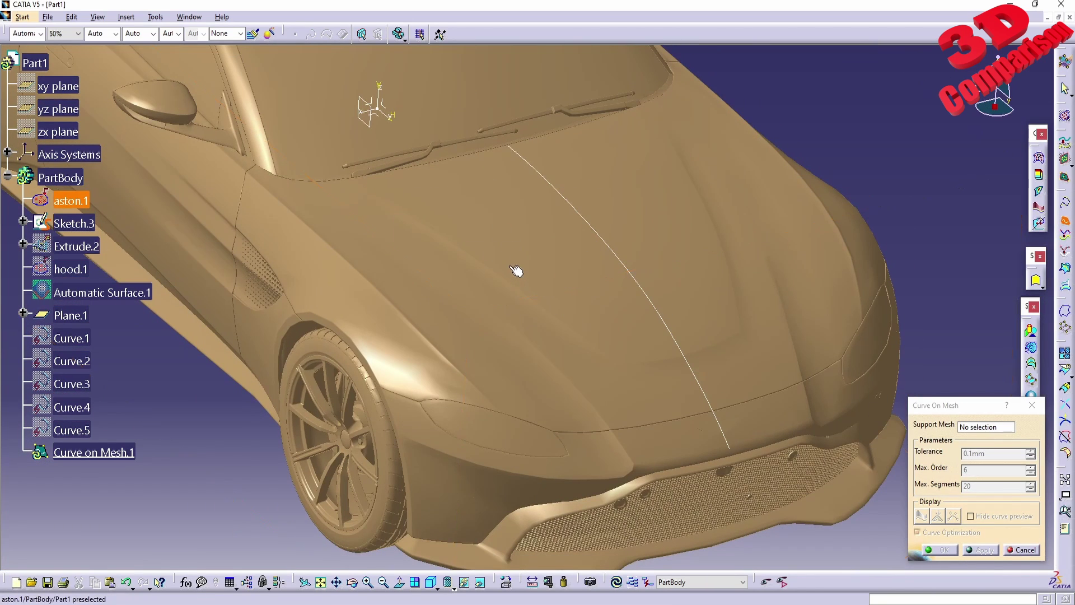
left_click(391, 226)
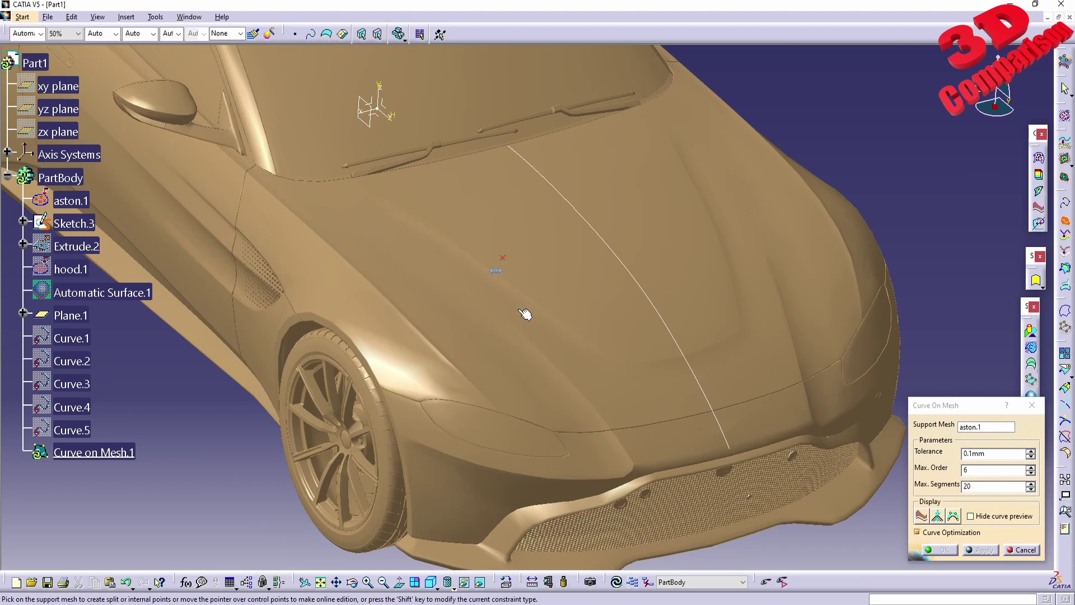
middle_click_drag(524, 314, 569, 252)
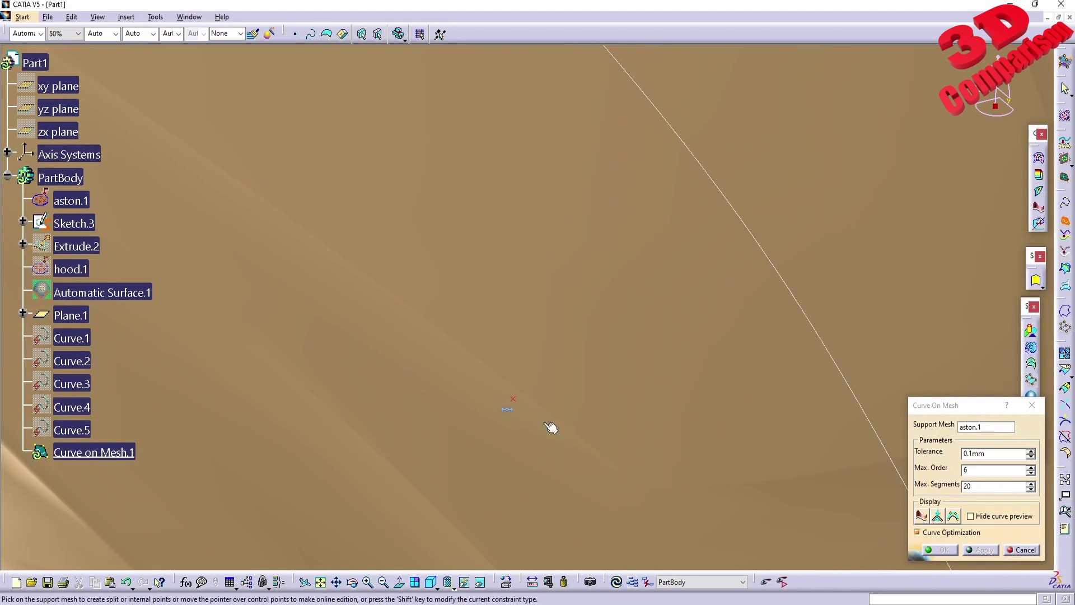
Step: Examine the hood's mesh triangles in wireframe and set the display to shading with edges without smooth edges
left_click(461, 583)
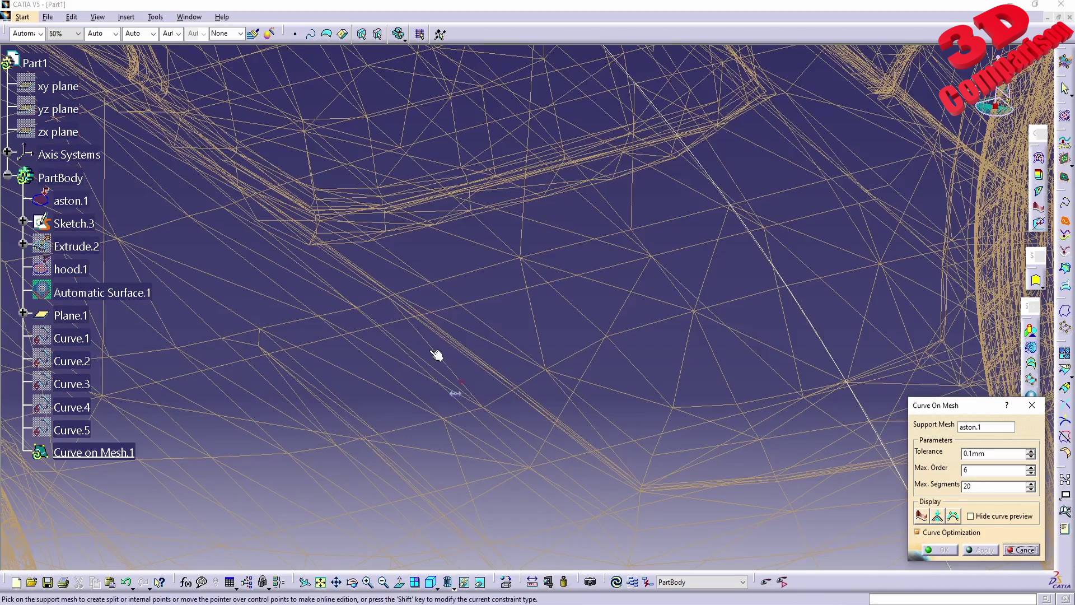
middle_click_drag(439, 356, 511, 372)
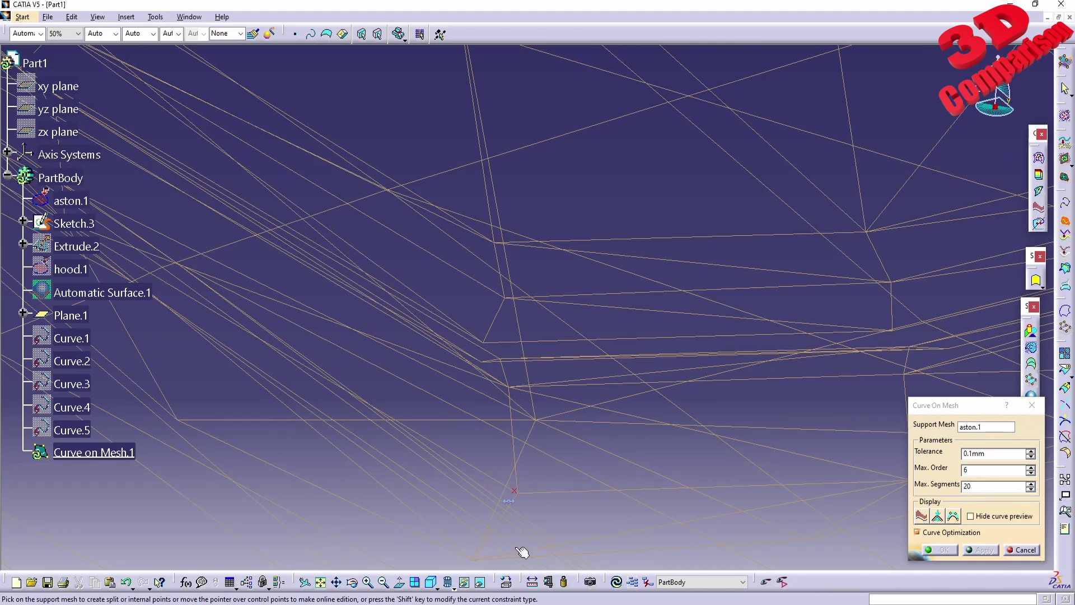
left_click(448, 583)
left_click(465, 515)
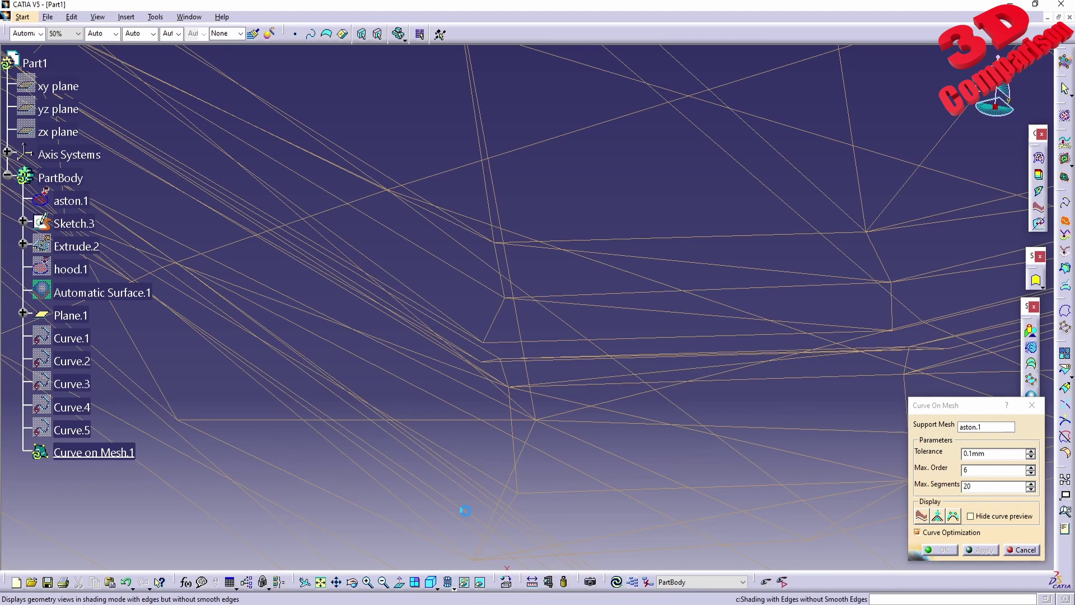
mouse_move(557, 390)
middle_mouse_down()
mouse_move(540, 331)
mouse_move(562, 398)
middle_mouse_up()
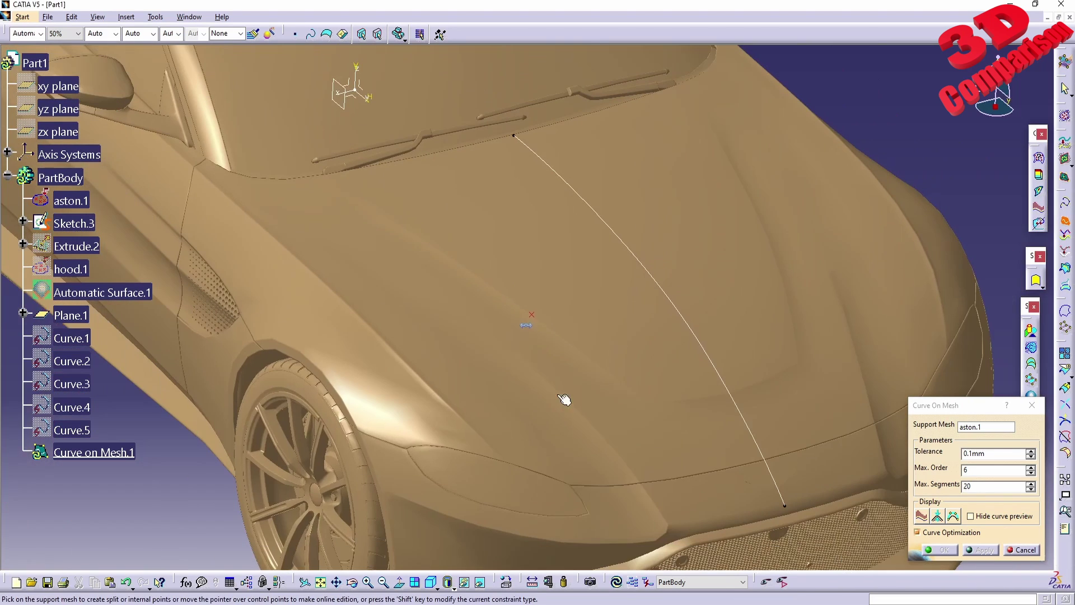
Step: Try to place Curve on Mesh points along the hood crease and leave the command
left_click(500, 293)
left_click(566, 343)
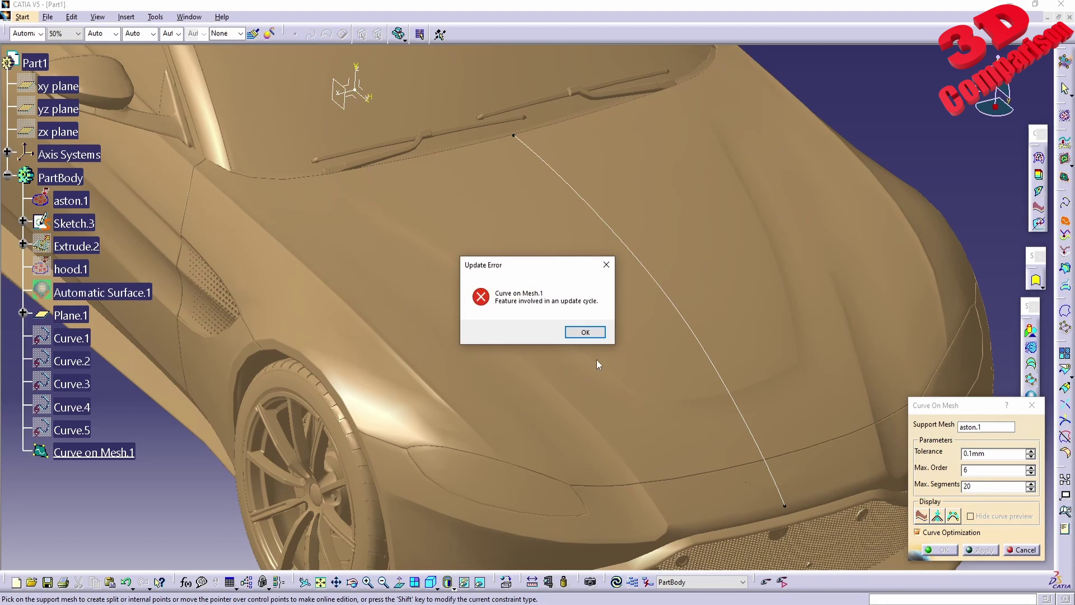
left_click(585, 333)
middle_click_drag(582, 342, 420, 358)
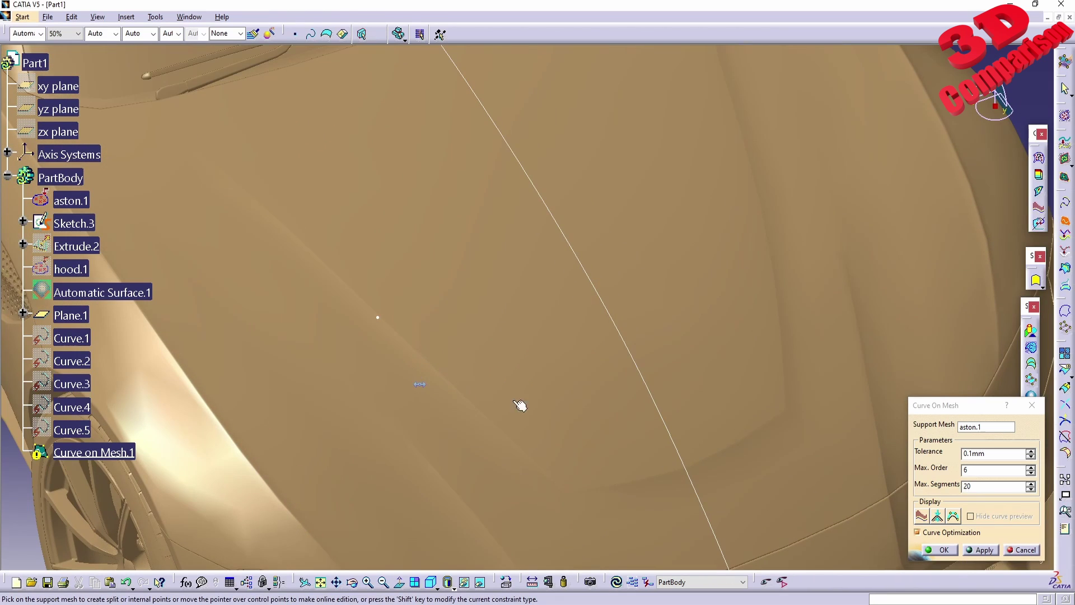
key("Escape")
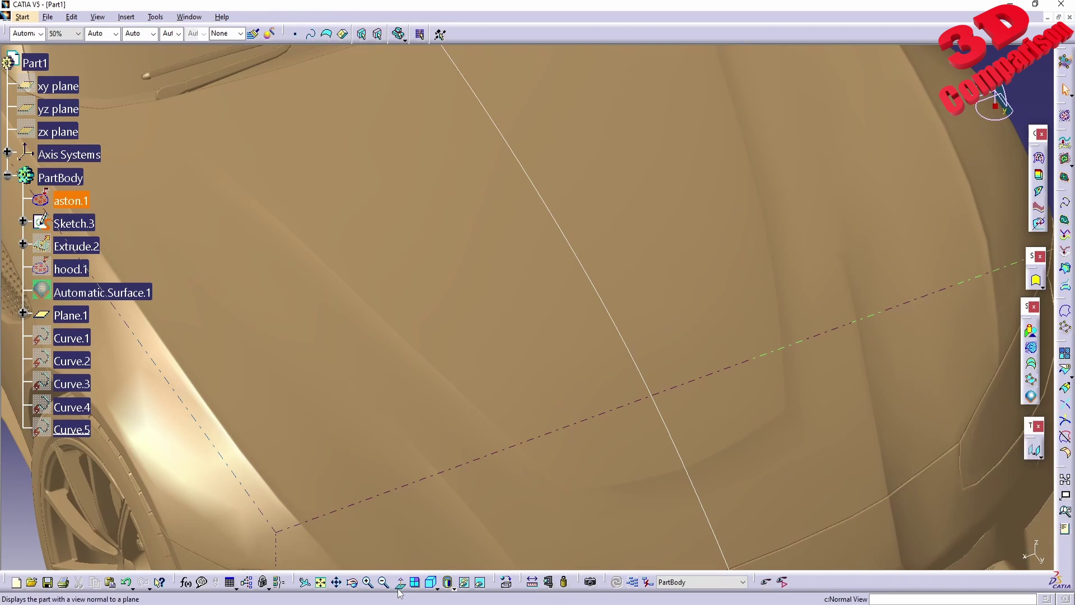
Step: View the car from above and start a Curve on Mesh with aston.1 as the support mesh
left_click(436, 585)
left_click(447, 564)
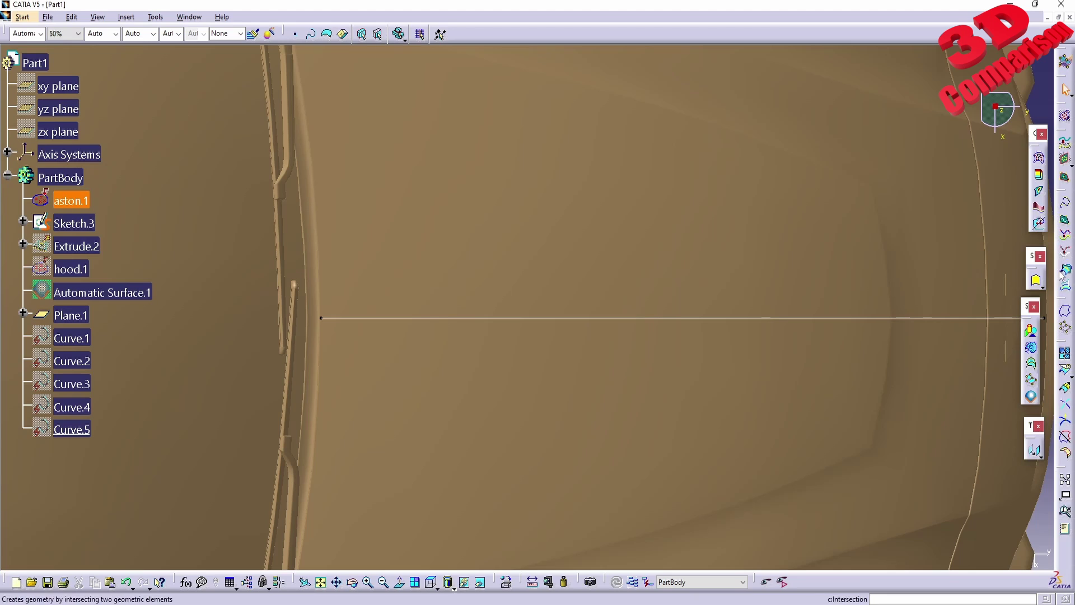
left_click(1064, 219)
middle_click_drag(508, 462, 548, 349)
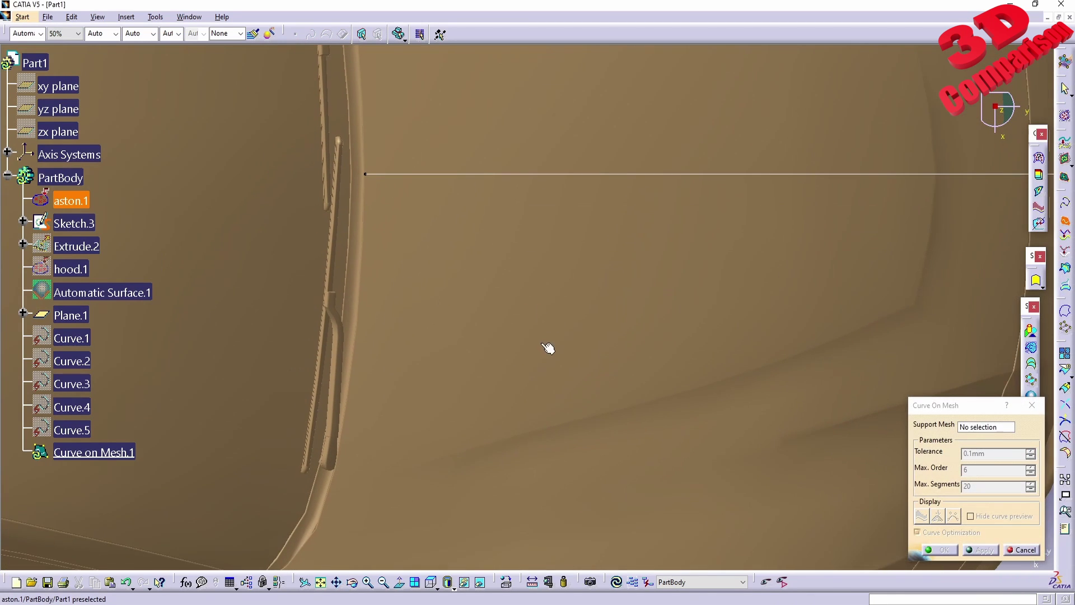
left_click(355, 494)
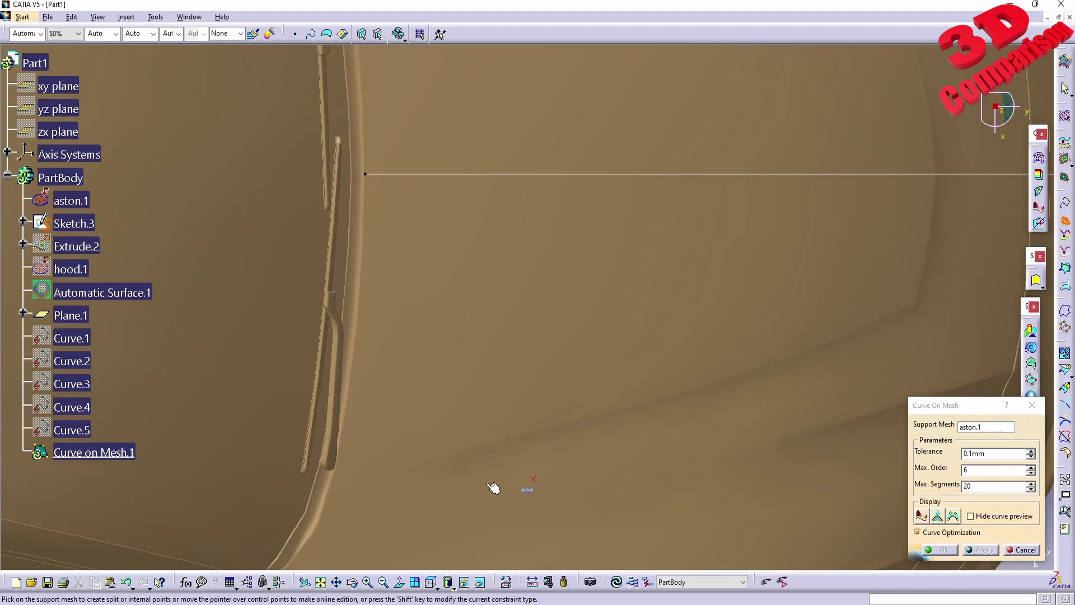
Step: Place curve points along the hood crease from near the windshield, around the front corner and towards the centre curve
left_click(367, 484)
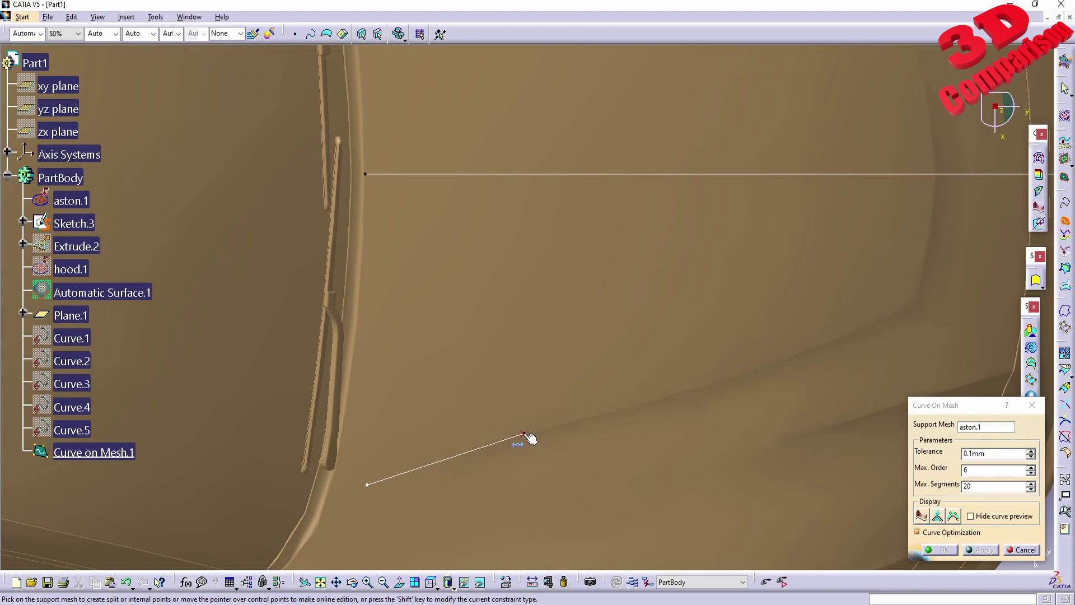
left_click(524, 433)
left_click(698, 387)
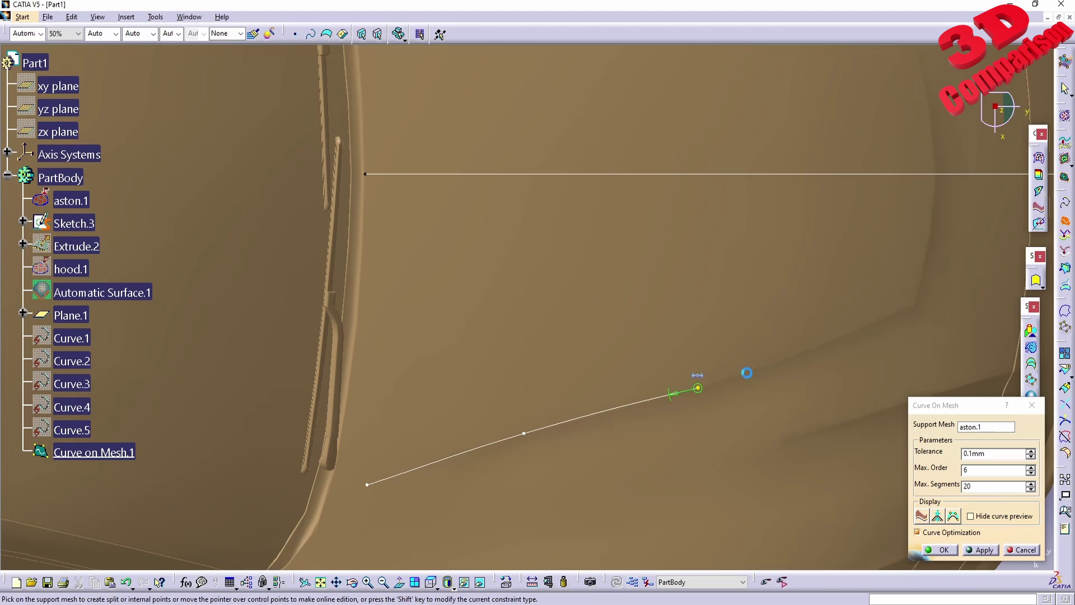
left_click(845, 339)
left_click(917, 305)
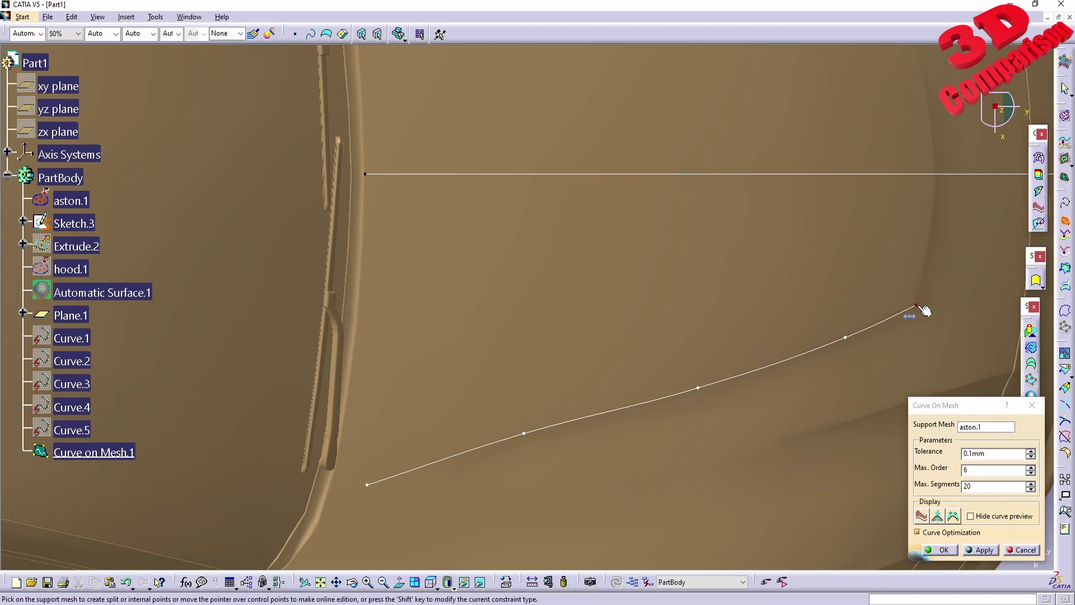
left_click(924, 271)
left_click(933, 221)
middle_click(946, 178)
Step: End the mesh curve on the hood's centre curve and accept the Curve on Mesh
scroll(482, 313, "up", 5)
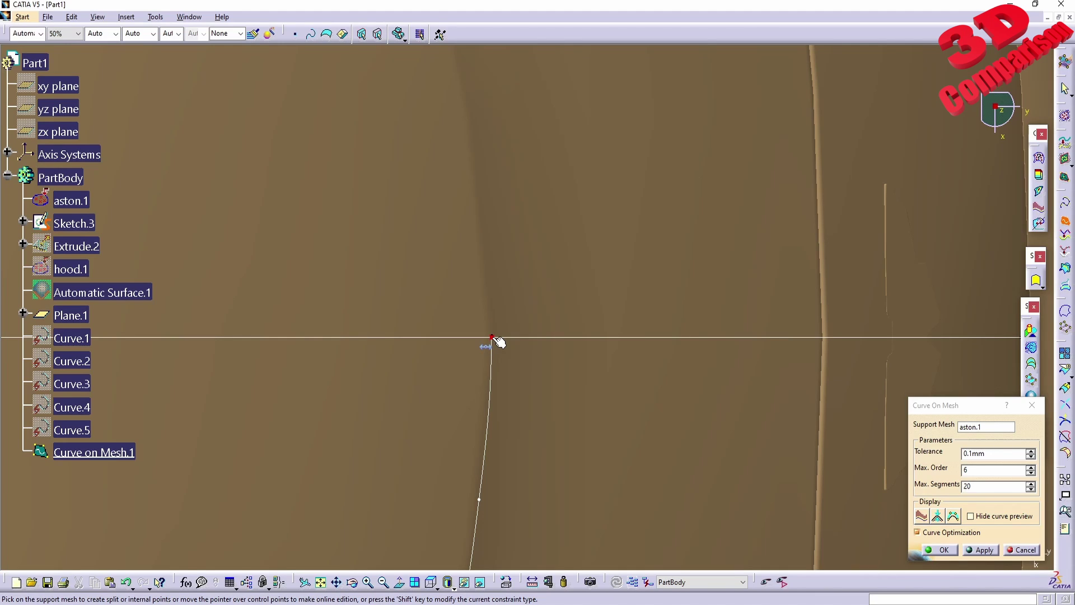
left_click_drag(493, 337, 492, 336)
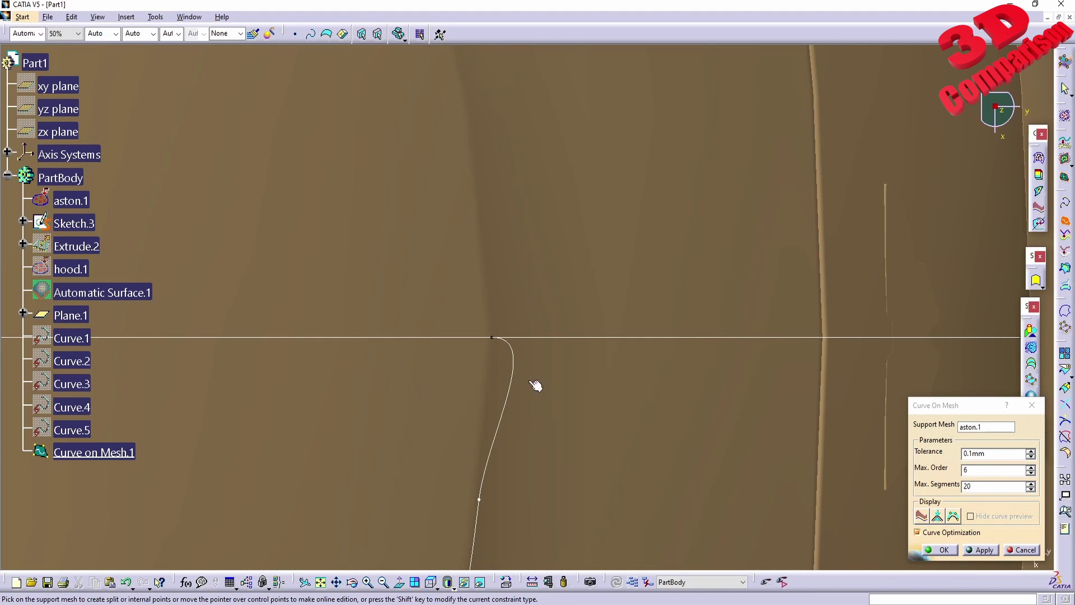
left_click(514, 381)
left_click_drag(948, 414, 795, 366)
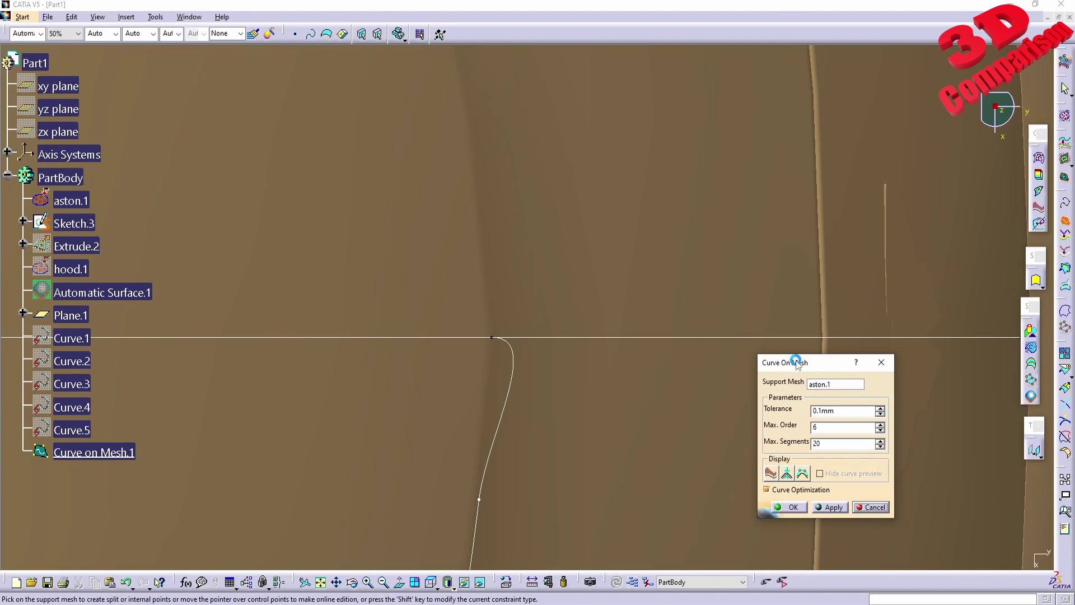
left_click(791, 502)
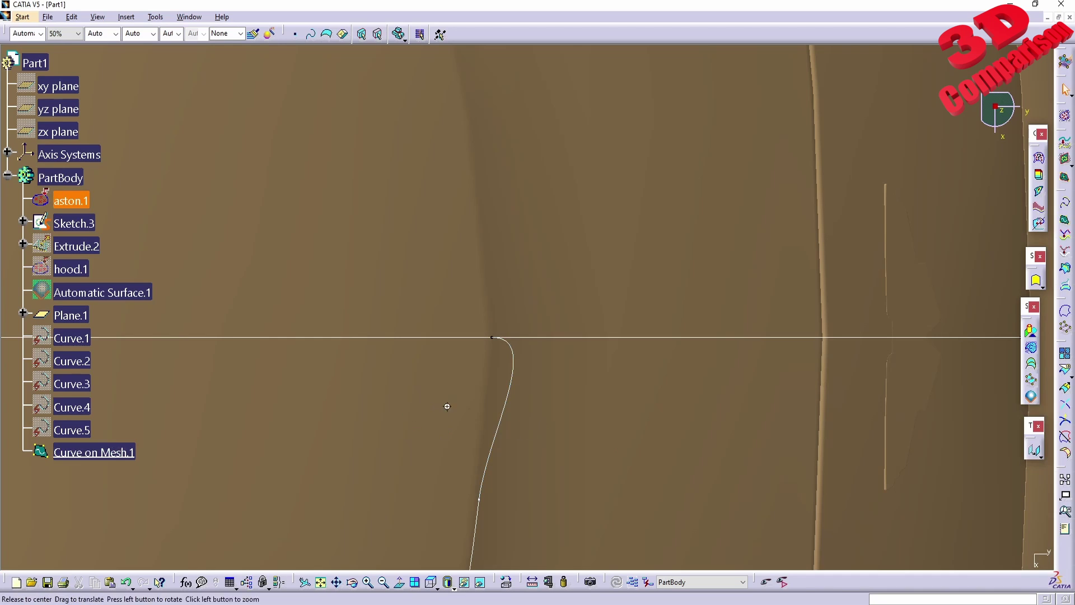
Step: Edit the Curve on Mesh, moving its points near the centre curve back towards the hood crease, and accept the change
scroll(595, 396, "down", 3)
double_click(563, 304)
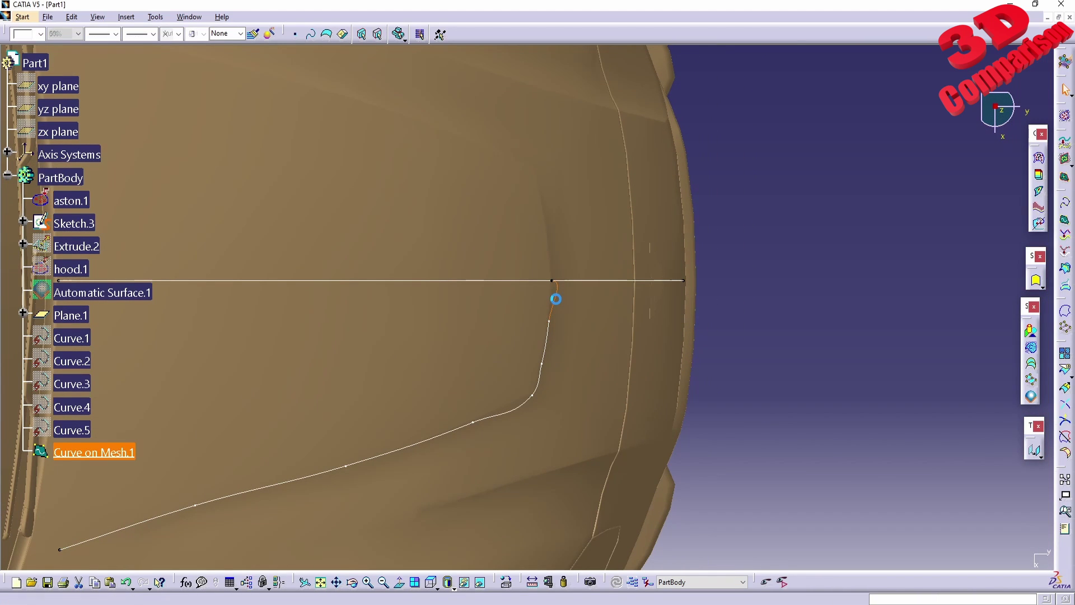
scroll(580, 322, "up", 3)
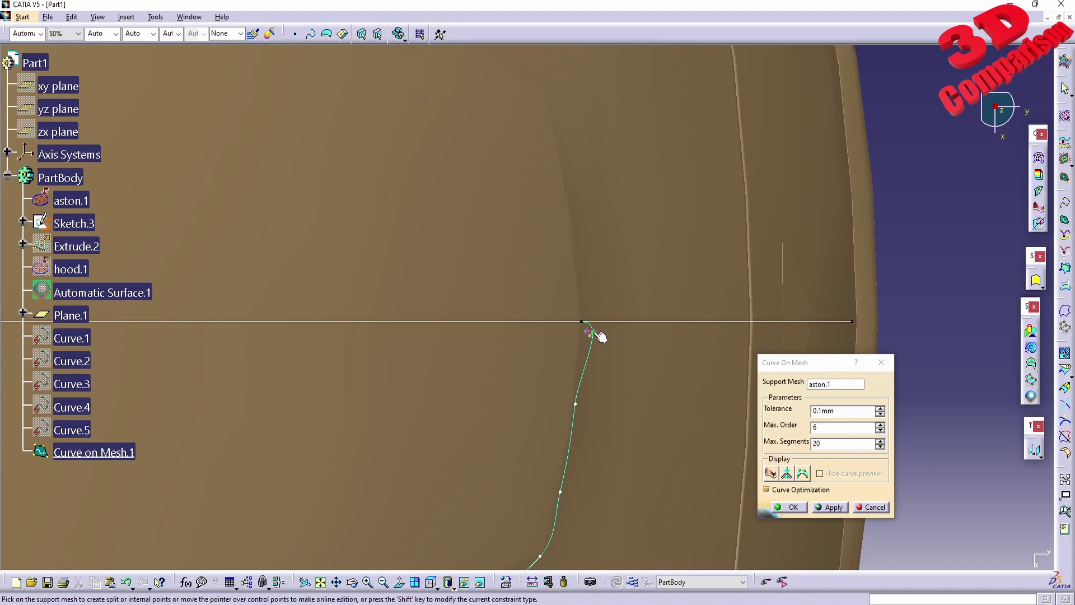
middle_click_drag(601, 337, 504, 295)
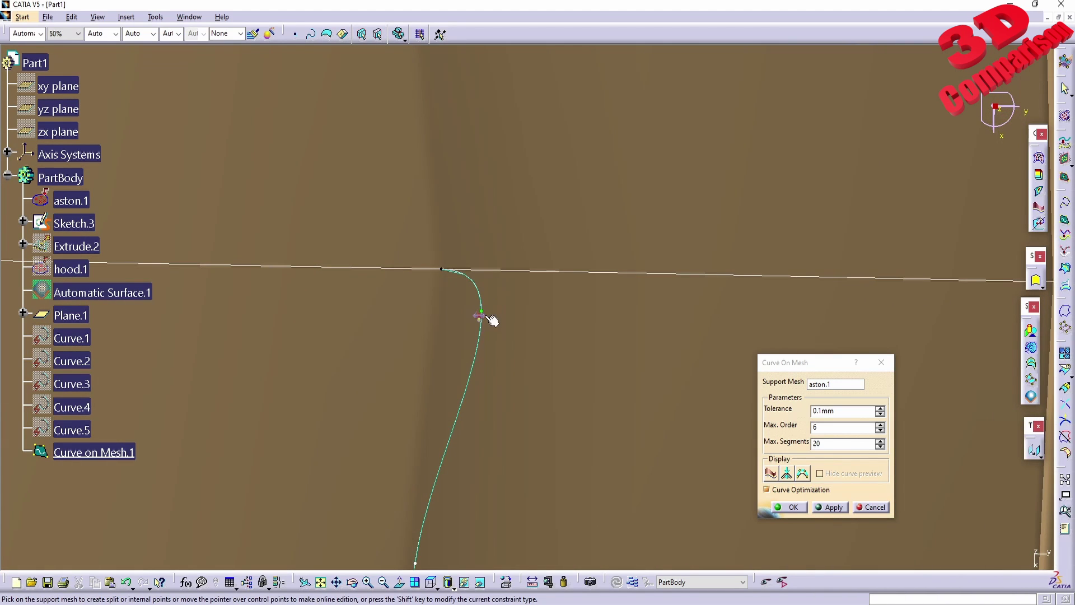
left_click(482, 311)
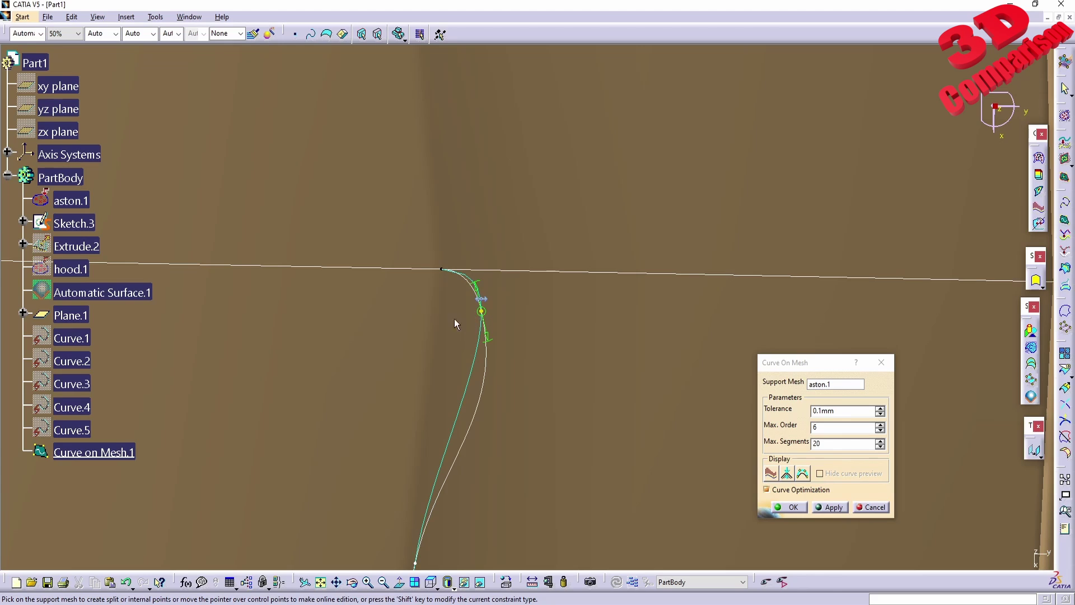
left_click_drag(485, 312, 446, 379)
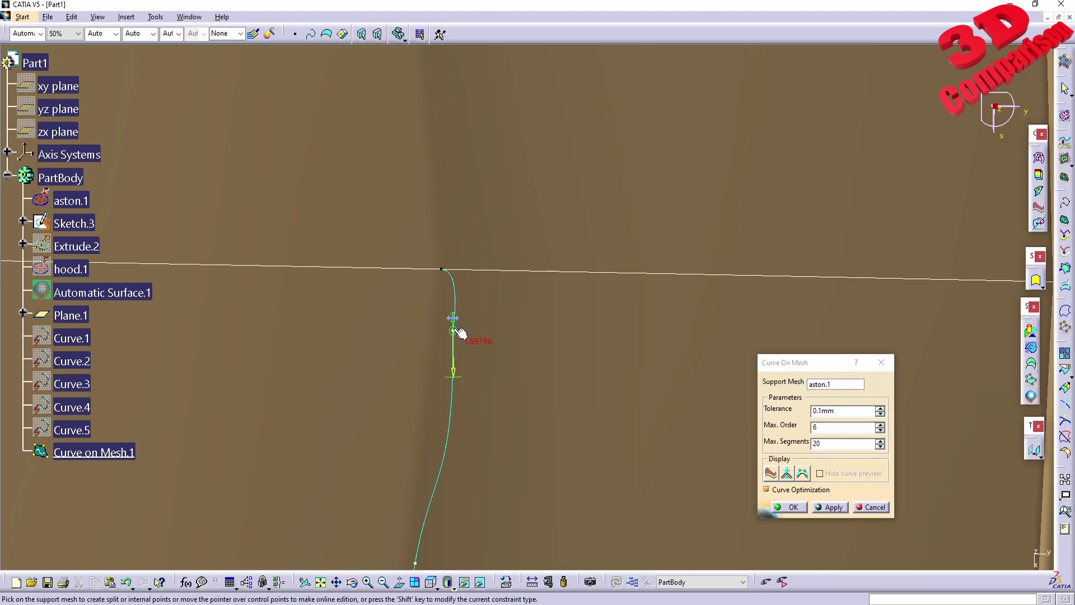
left_click_drag(455, 330, 446, 372)
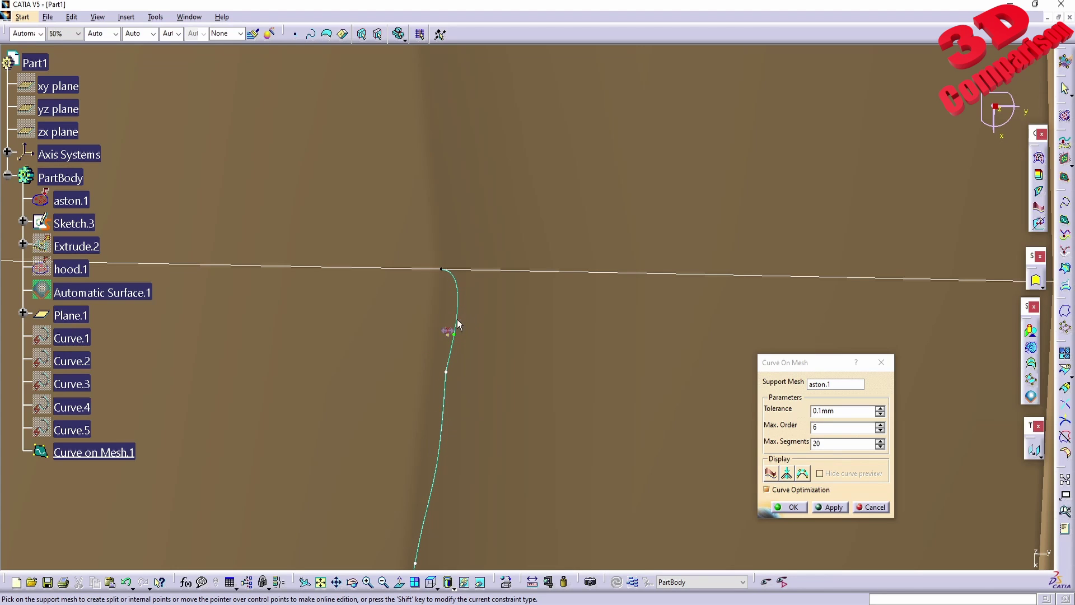
scroll(499, 404, "up", 5)
scroll(506, 399, "down", 5)
middle_click_drag(507, 396, 864, 536)
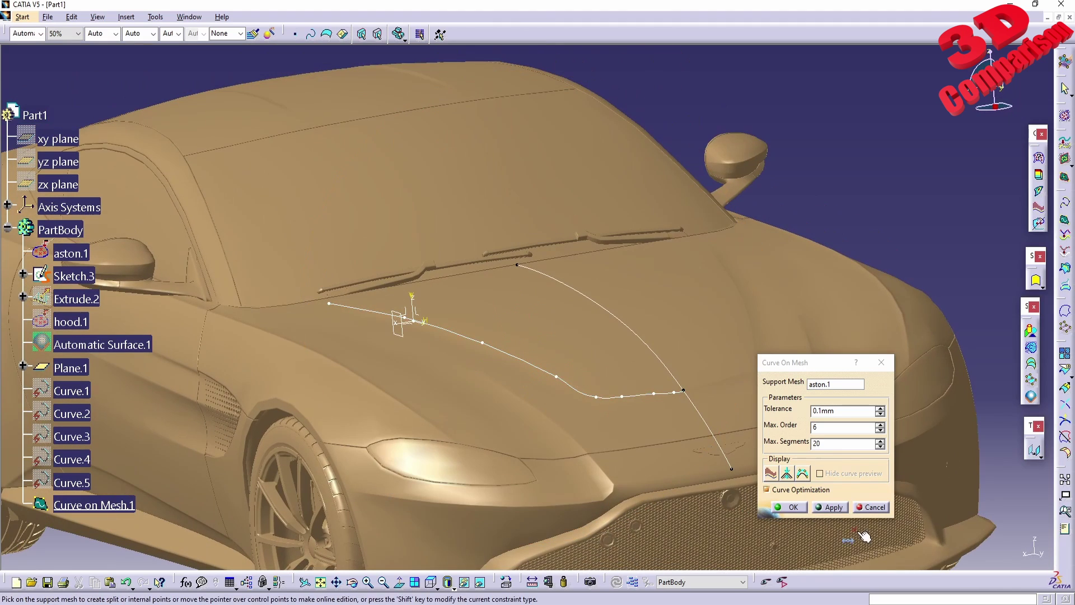
left_click(789, 507)
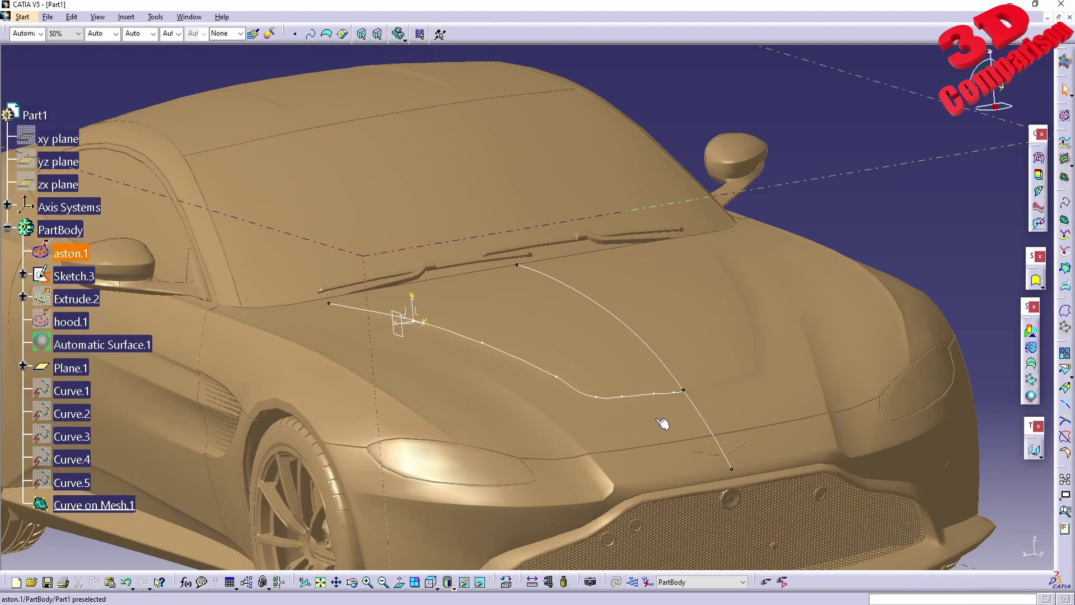
middle_click_drag(654, 317, 627, 369)
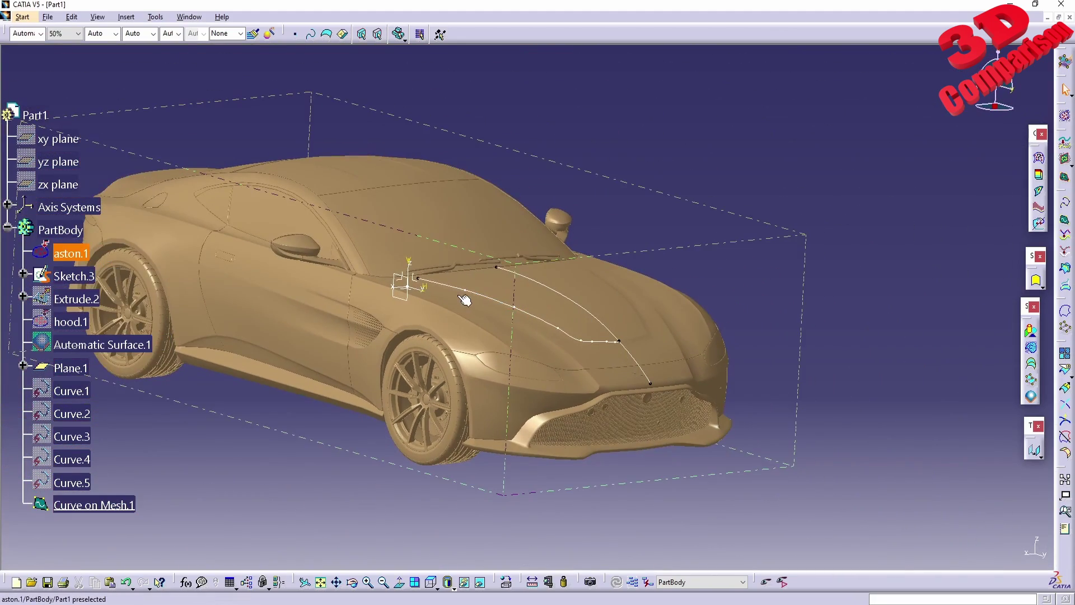
middle_click_drag(452, 277, 522, 351)
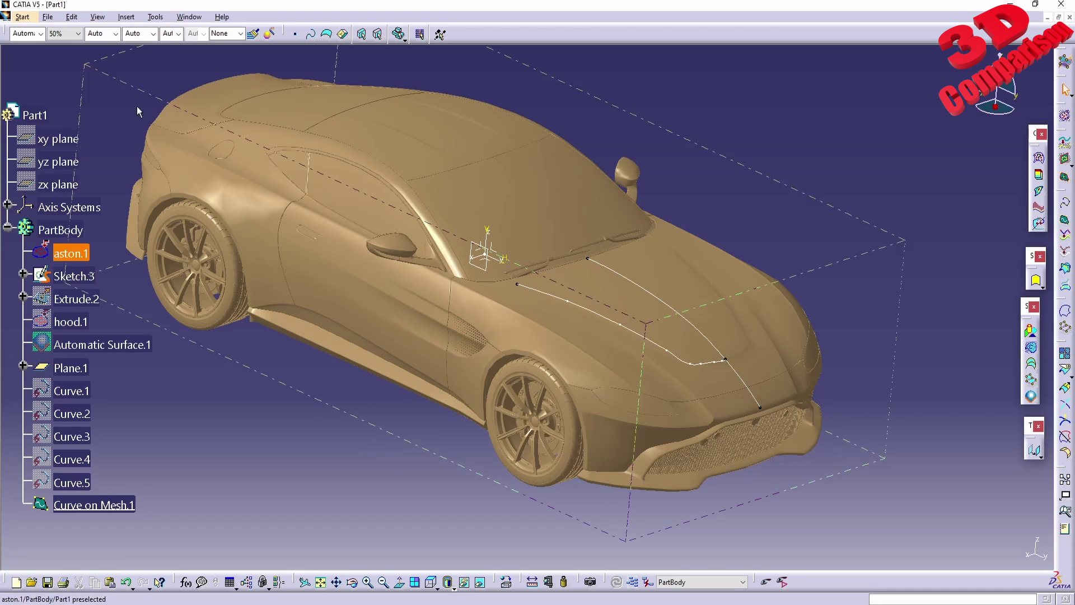
left_click(23, 17)
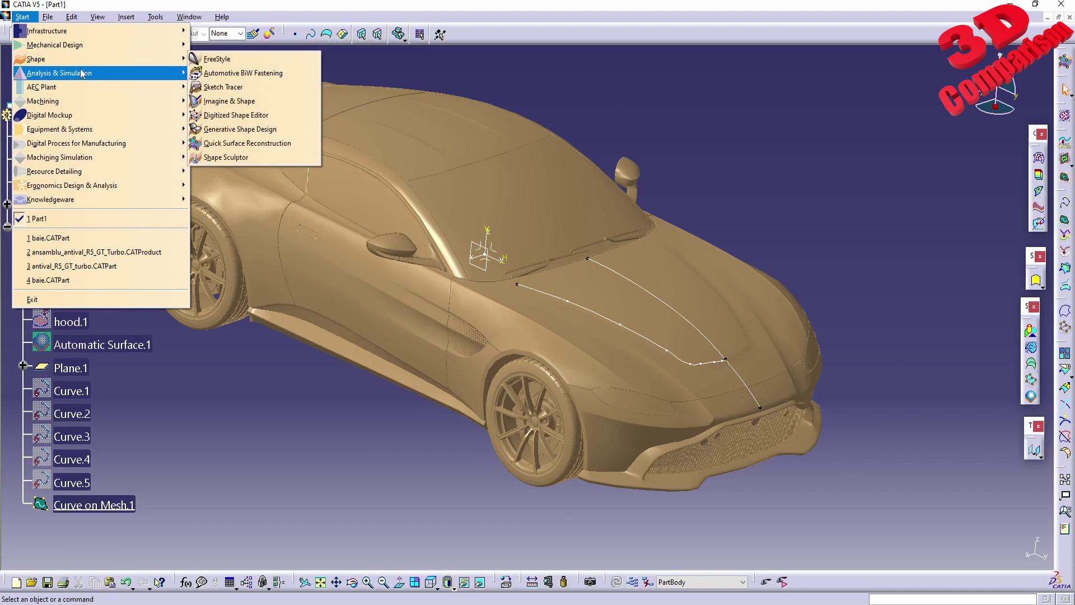
mouse_move(104, 59)
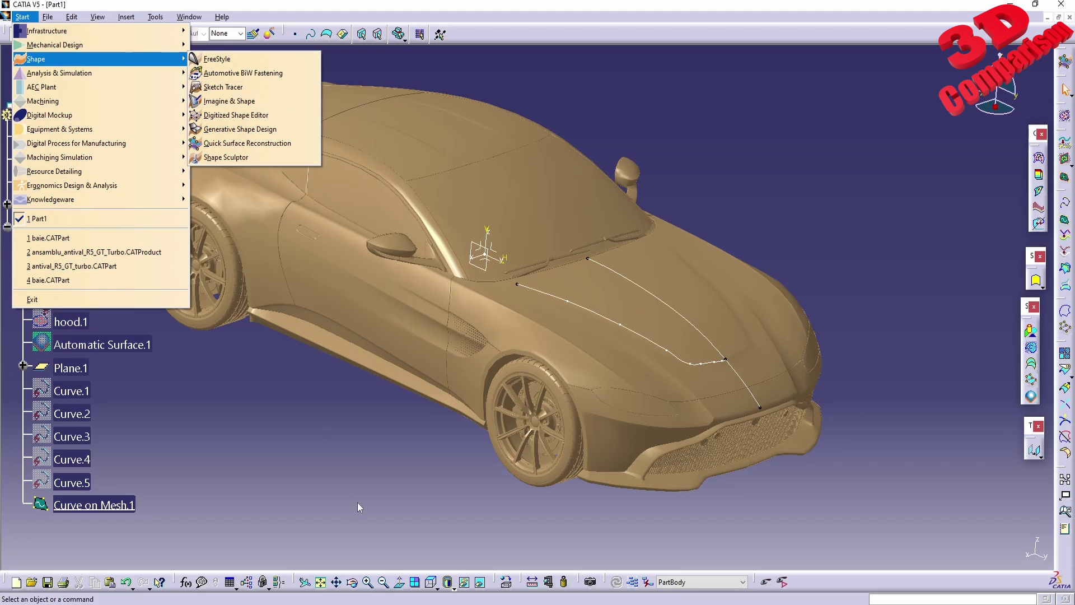
key("Escape")
key("Escape")
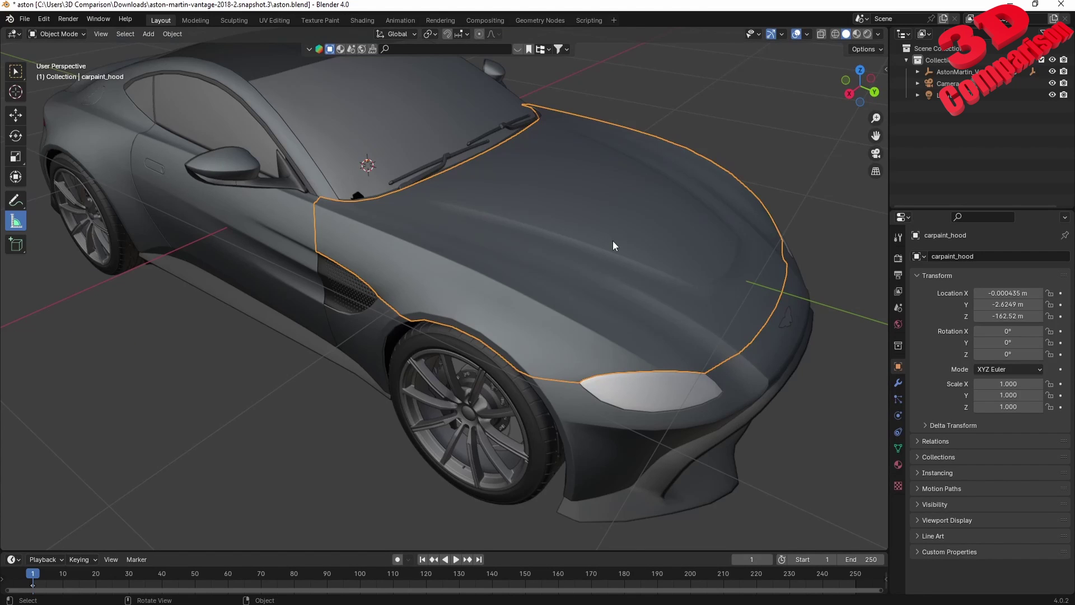
Step: Switch to Blender, edit the carpaint_hood mesh in face mode and select a two-by-four block of faces behind the hood's centre
middle_click_drag(624, 221, 569, 286)
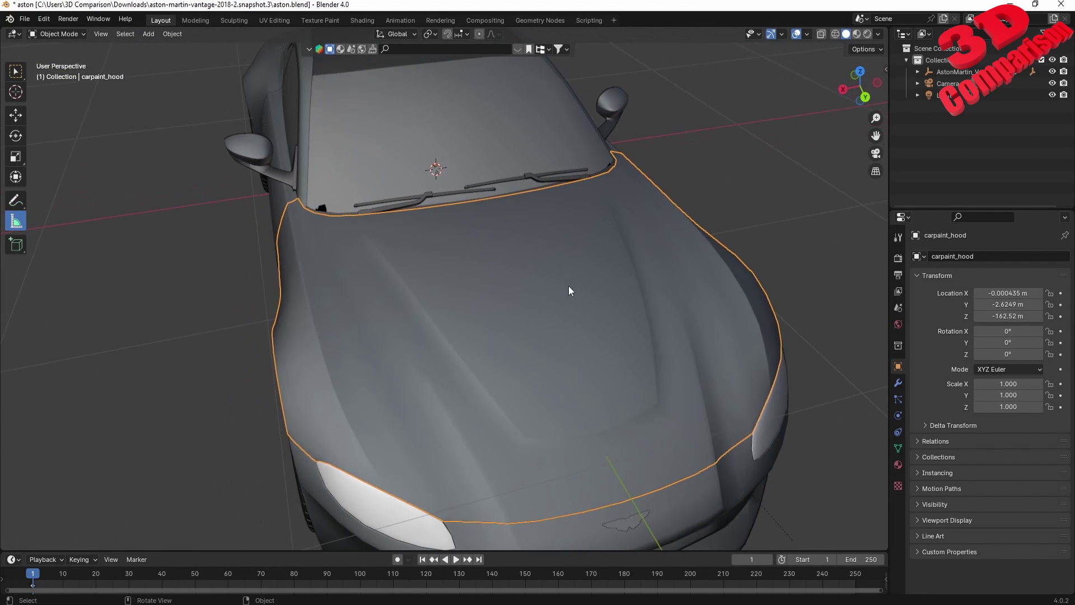
key("Tab")
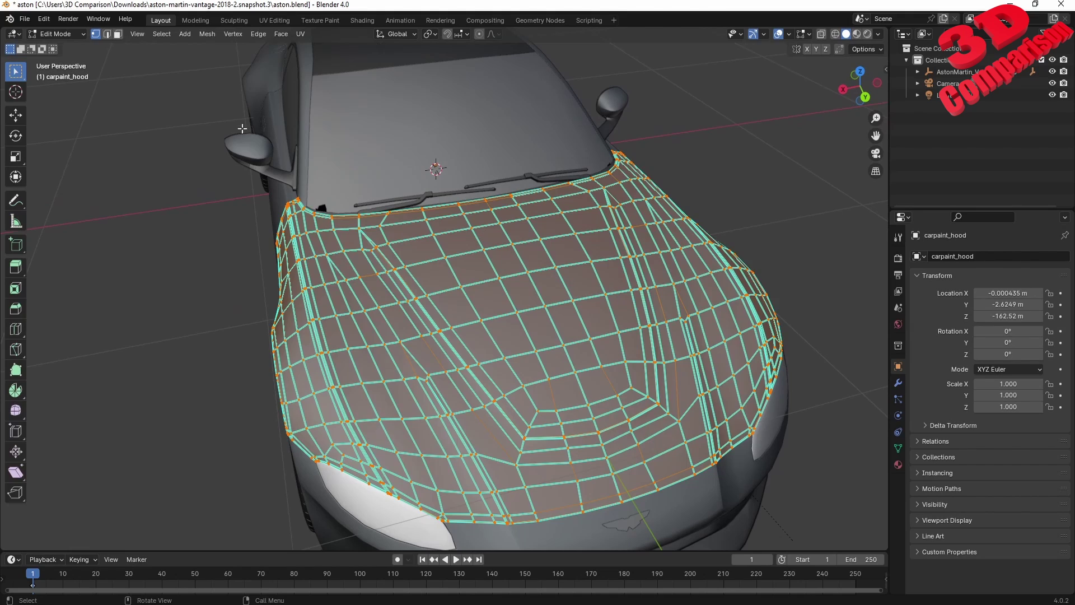
left_click(119, 35)
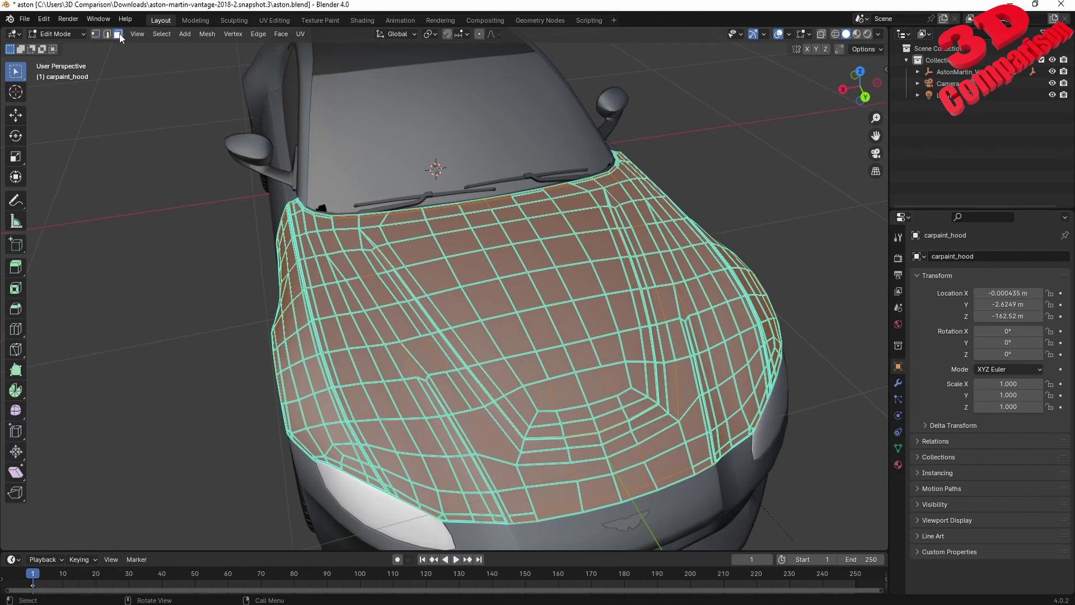
left_click(469, 268)
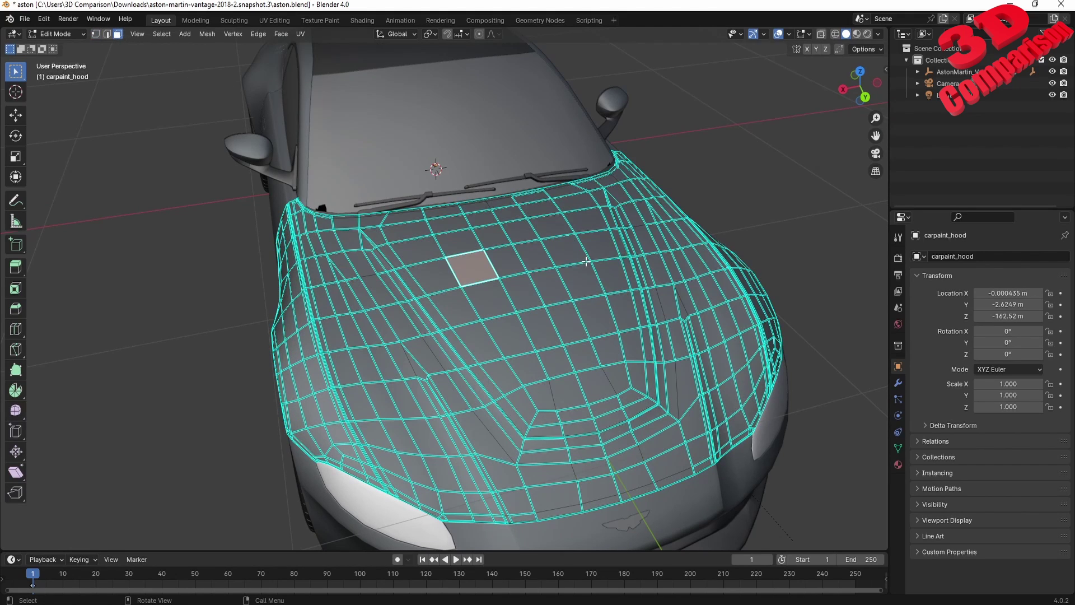
left_click(566, 247, "ctrl")
left_click(492, 301, "ctrl+shift")
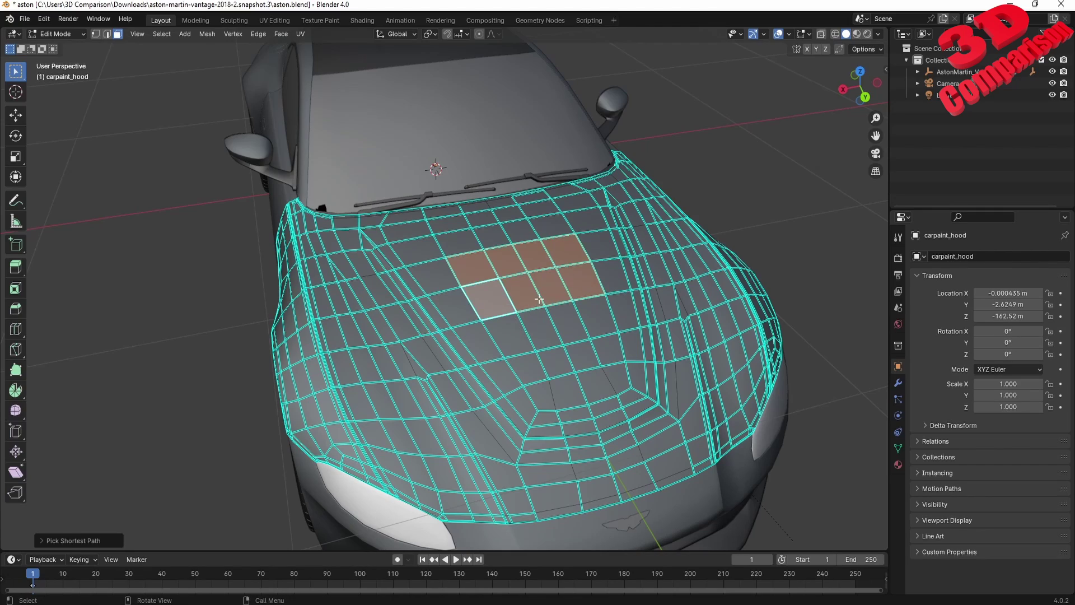
Step: Try to extrude the selected hood faces upward as one region
middle_click_drag(514, 327, 442, 316)
scroll(390, 327, "up", 2)
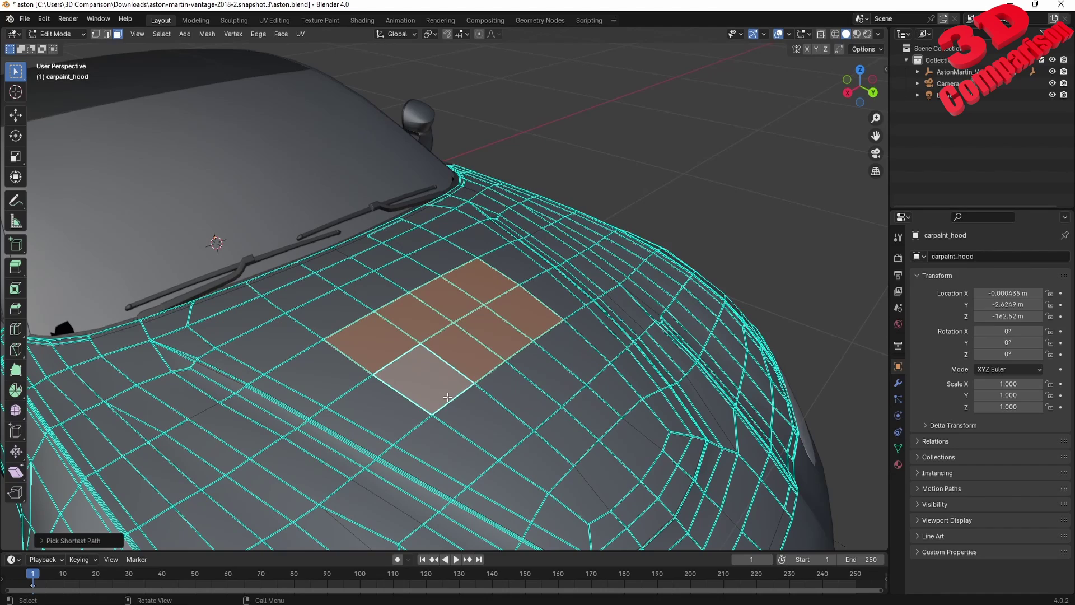
key("e")
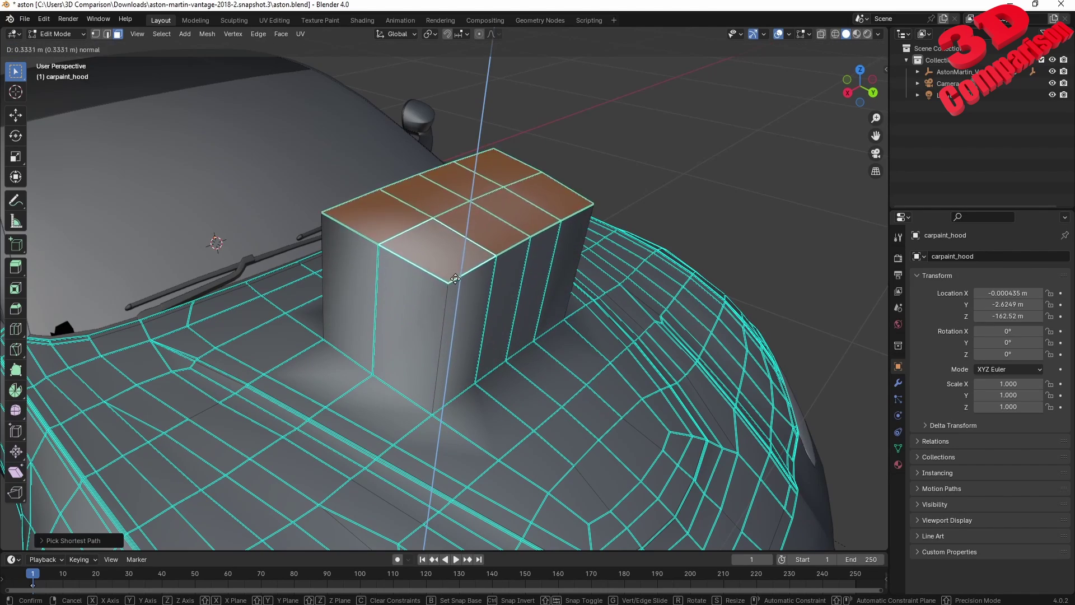
right_click(494, 346)
middle_click_drag(494, 346, 520, 338)
Step: Try Extrude Individual on the selected hood faces
left_click(15, 266)
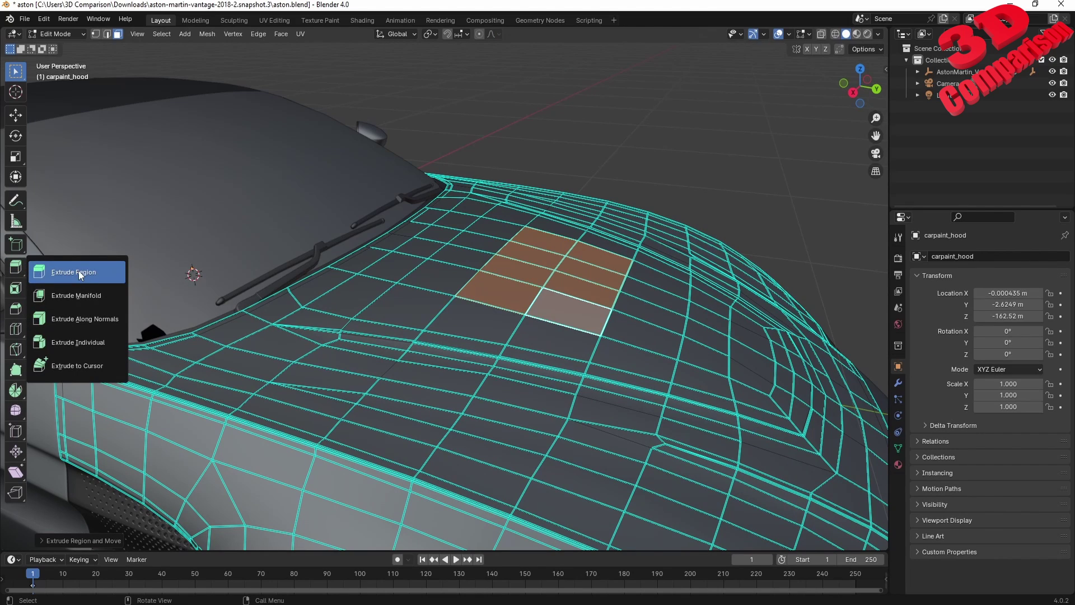
left_click(96, 320)
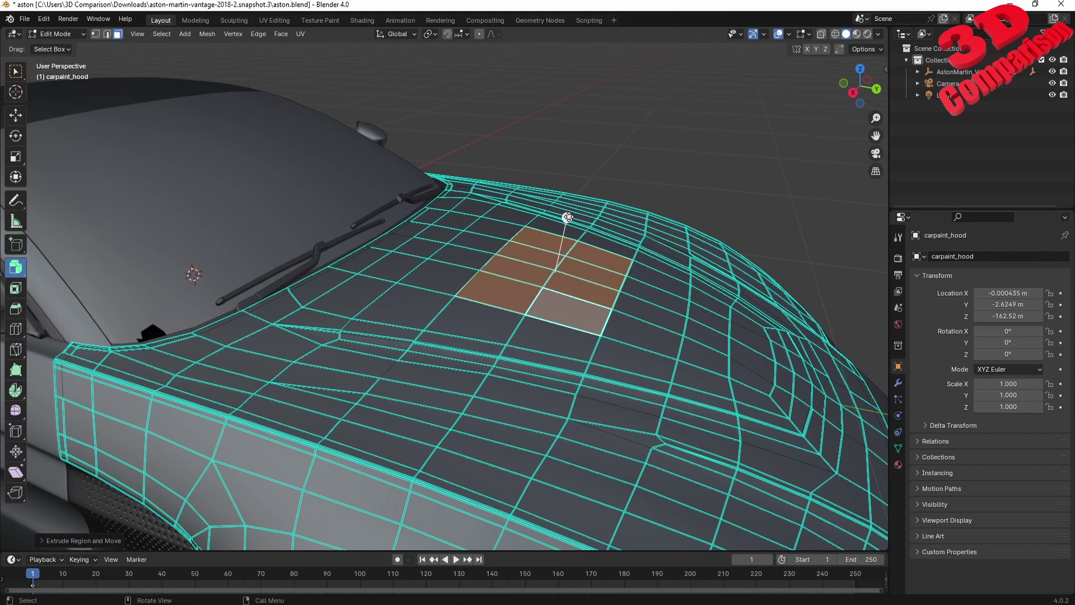
left_click_drag(567, 218, 589, 163)
left_click_drag(595, 74, 623, 331)
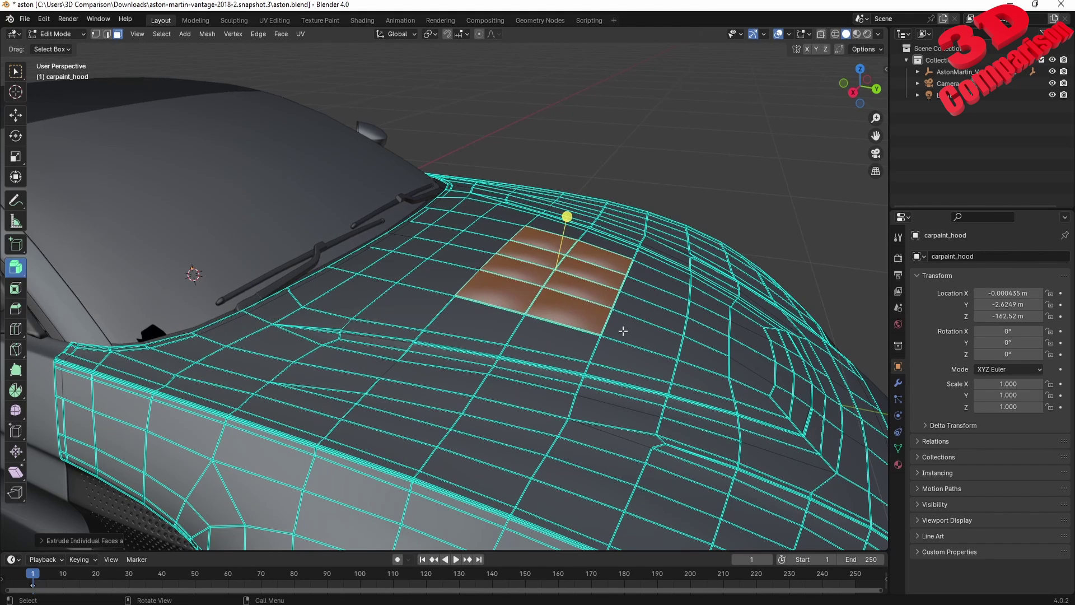
key("e")
right_click(624, 249)
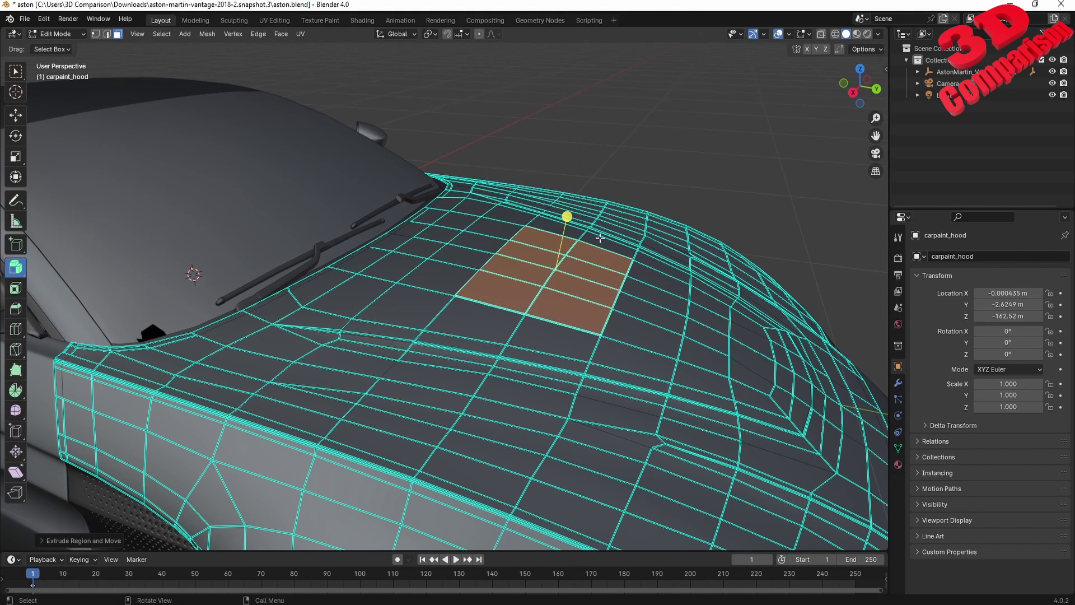
Step: Try Extrude Along Normals on the selected hood faces
left_click_drag(13, 272, 68, 319)
left_click_drag(567, 216, 583, 144)
right_click(579, 160)
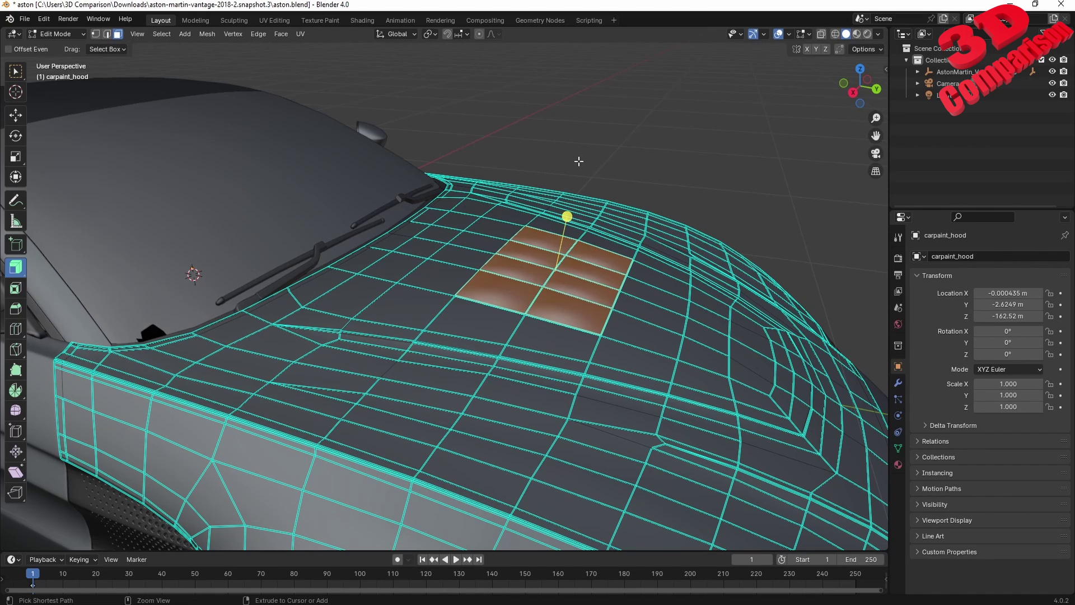
left_click_drag(567, 217, 570, 209)
right_click(570, 209)
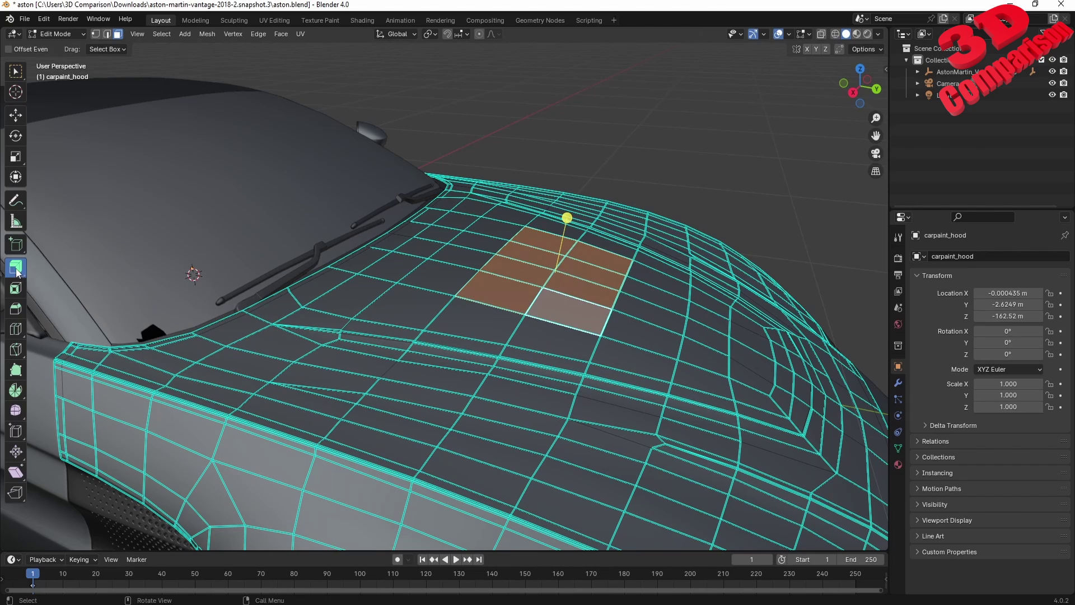
Step: Extrude the selected hood faces upward into a raised block and inset its top faces to leave a narrow rim
left_click_drag(20, 274, 92, 311)
left_click_drag(572, 235, 598, 198)
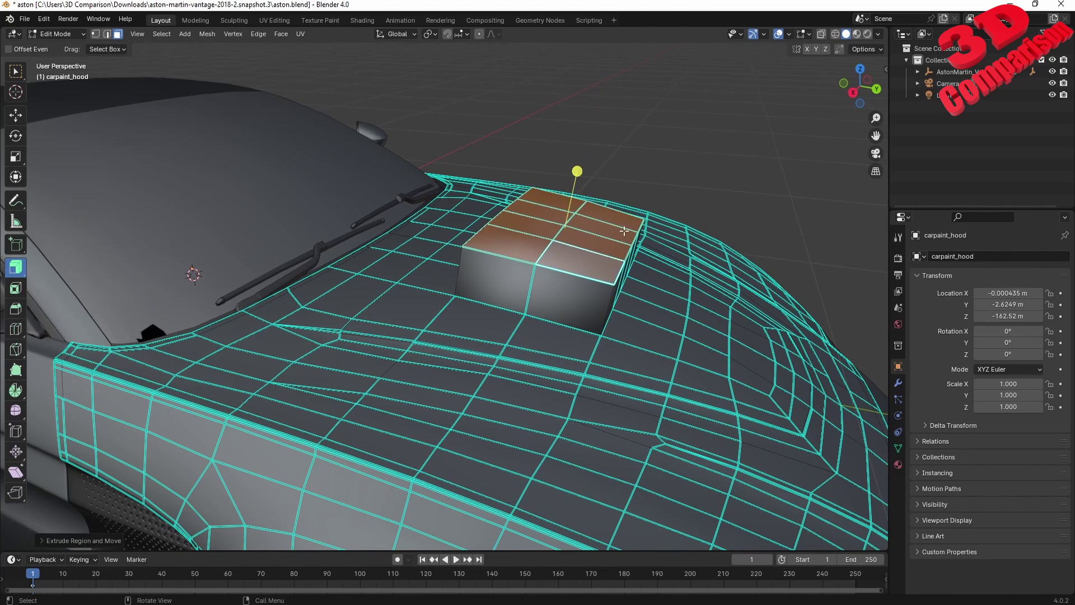
middle_click_drag(598, 198, 568, 293)
middle_click_drag(458, 408, 452, 297)
scroll(453, 298, "up", 3)
key("i")
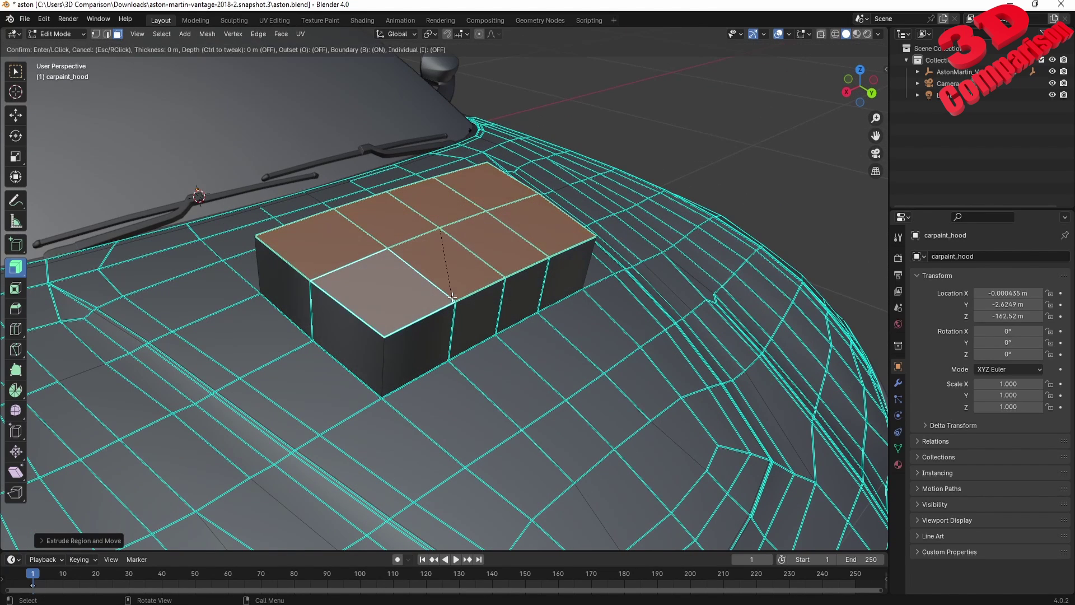
left_click(445, 281)
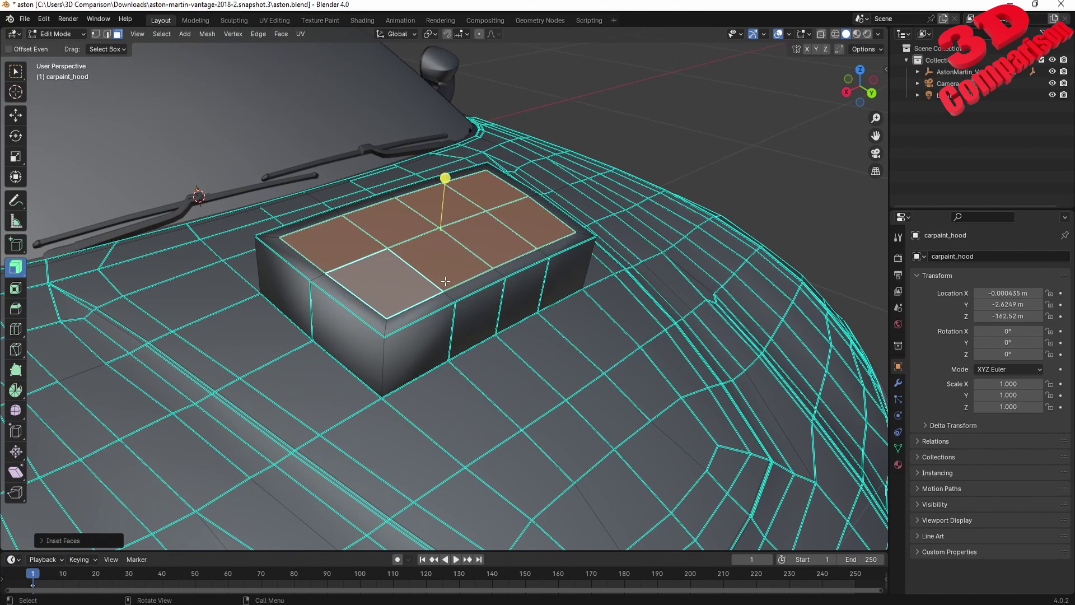
Step: Extrude the inset top faces about 0.035 m down into the block to form a recess
key("e")
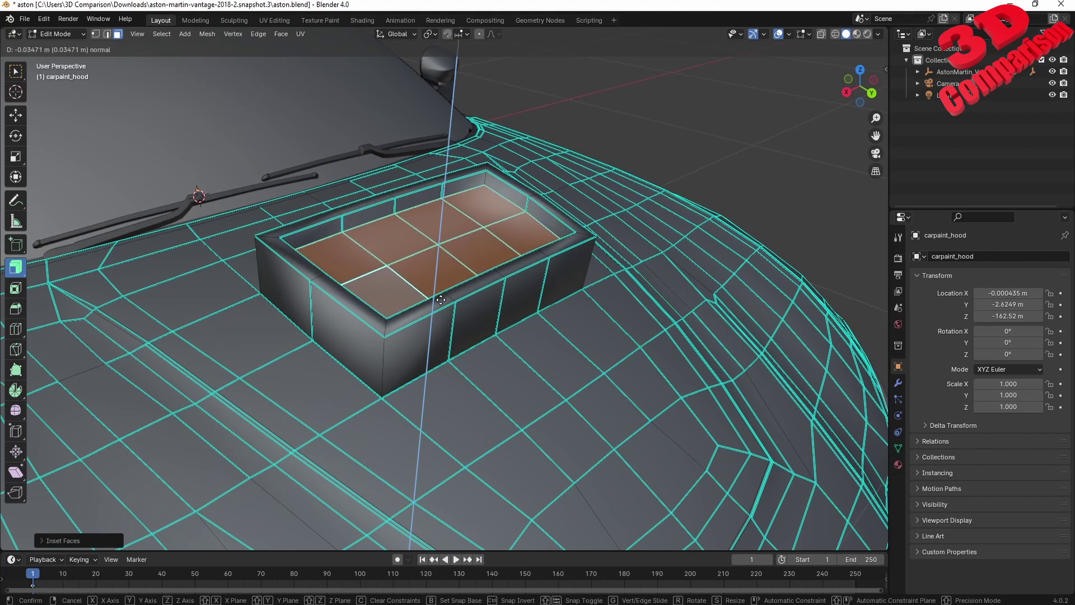
left_click(439, 291)
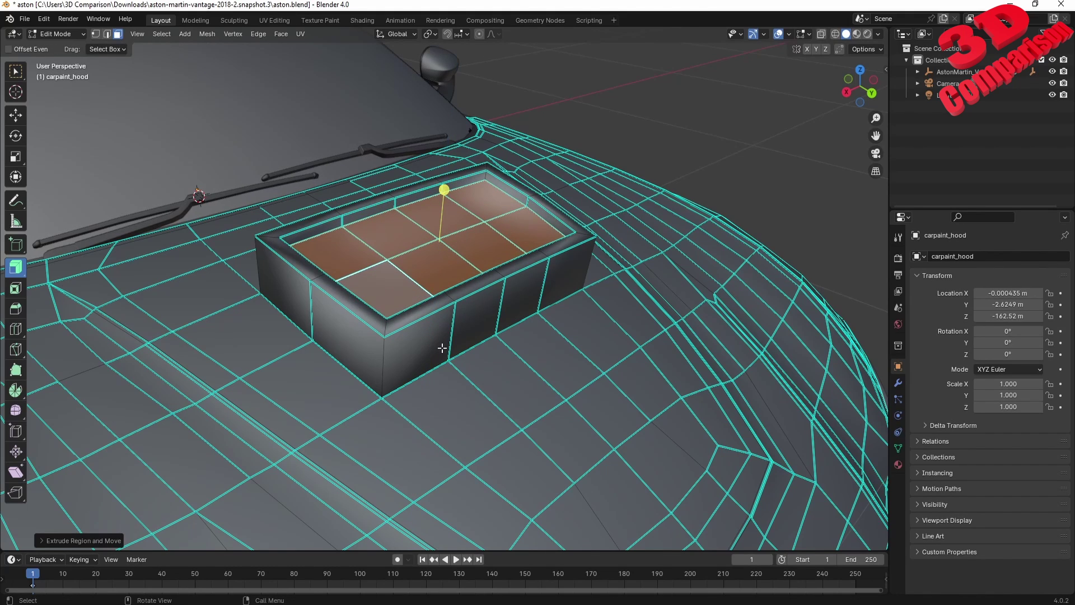
key("Tab")
key("Tab")
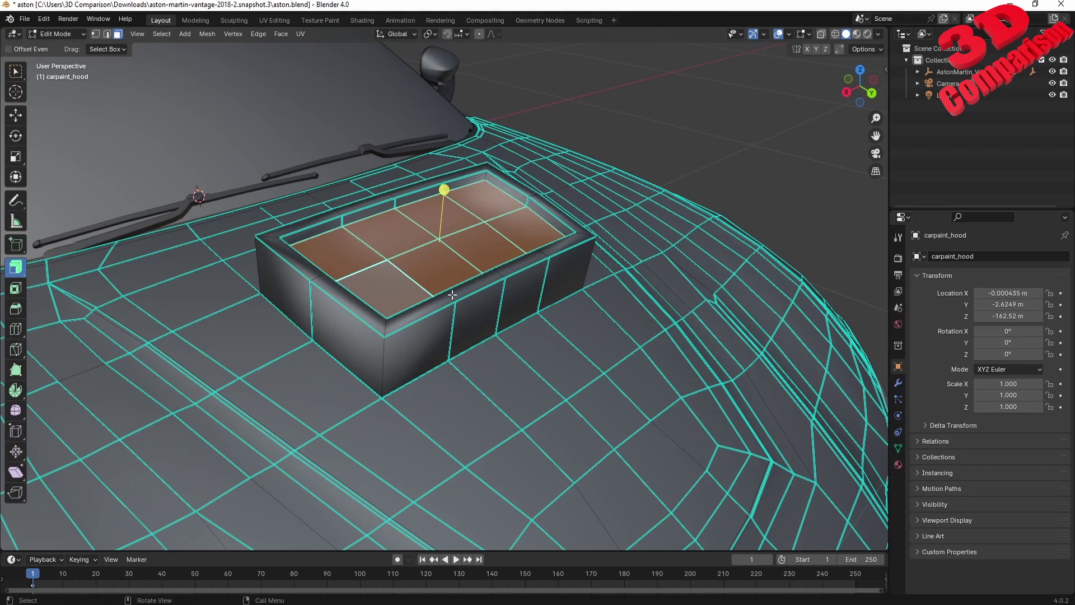
Step: Bevel the block's upper front edge along its full length with one segment and return to Object Mode
left_click(106, 35)
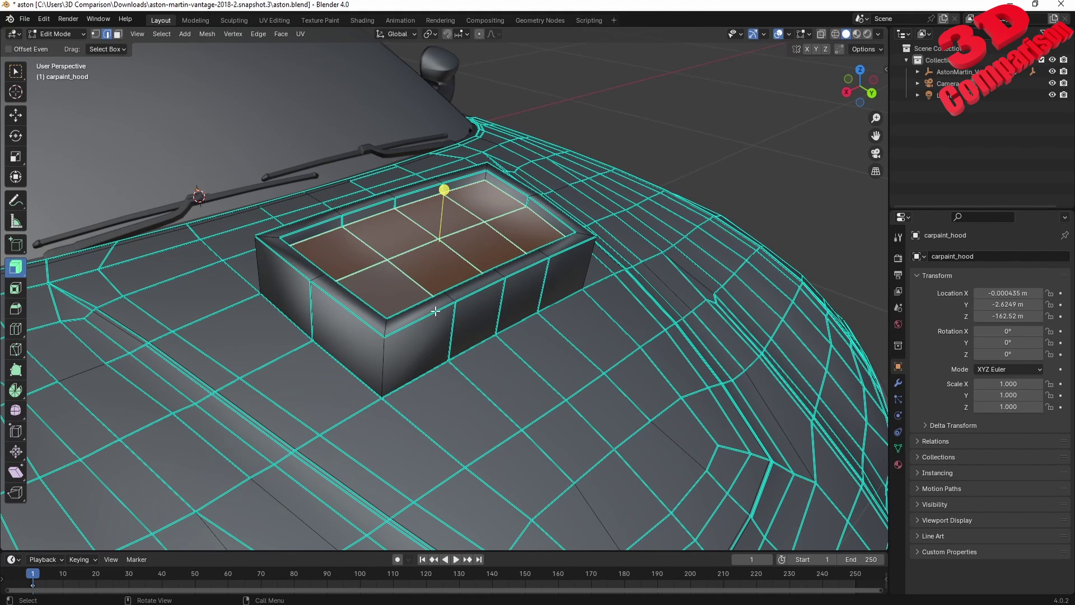
left_click(435, 311)
left_click(575, 260, "ctrl")
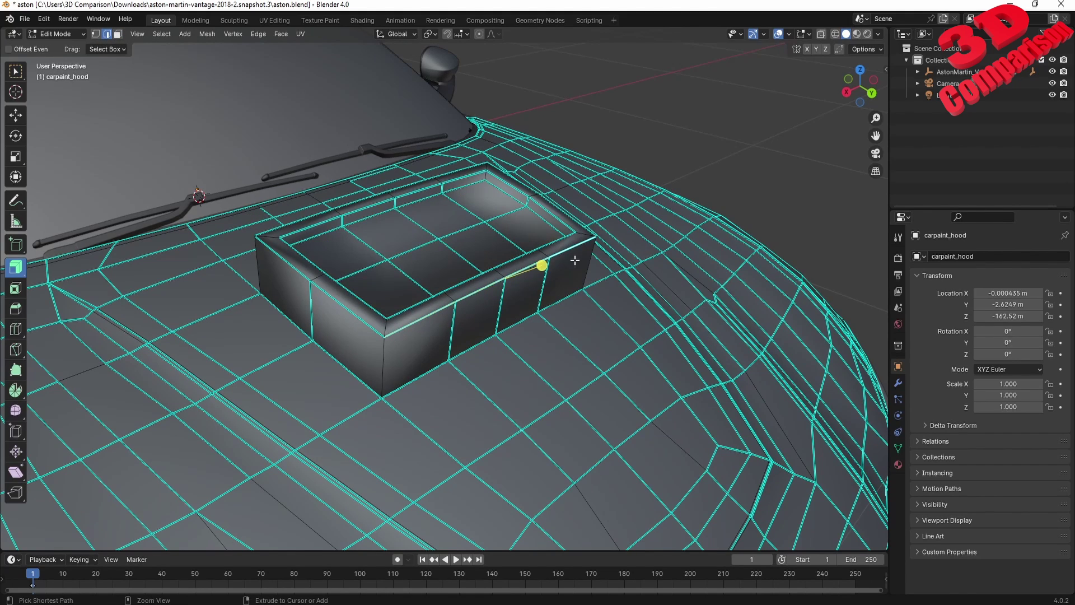
key("ctrl+b")
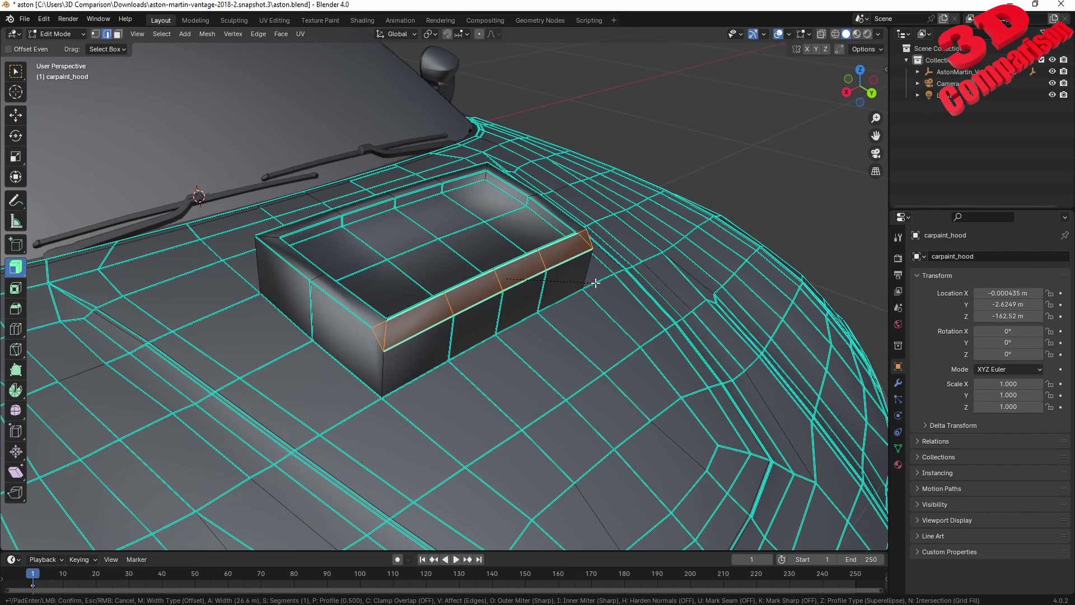
left_click(595, 282)
key("Tab")
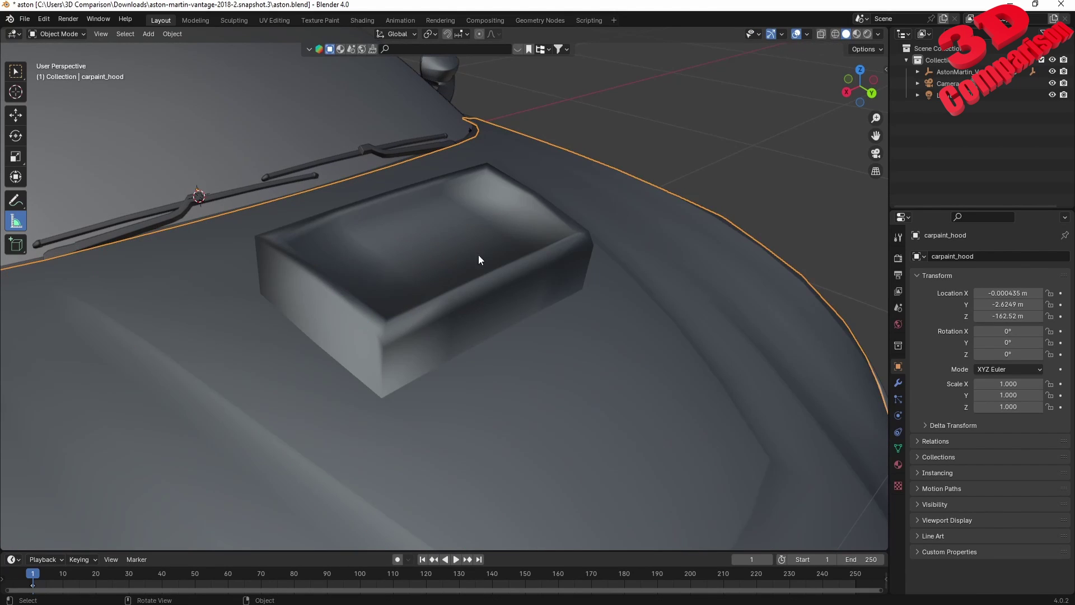
Step: Examine the raised block's profile on the hood from the car's side, with the hood mesh in Edit Mode
scroll(480, 278, "down", 6)
middle_click_drag(479, 277, 361, 258)
scroll(388, 224, "up", 4)
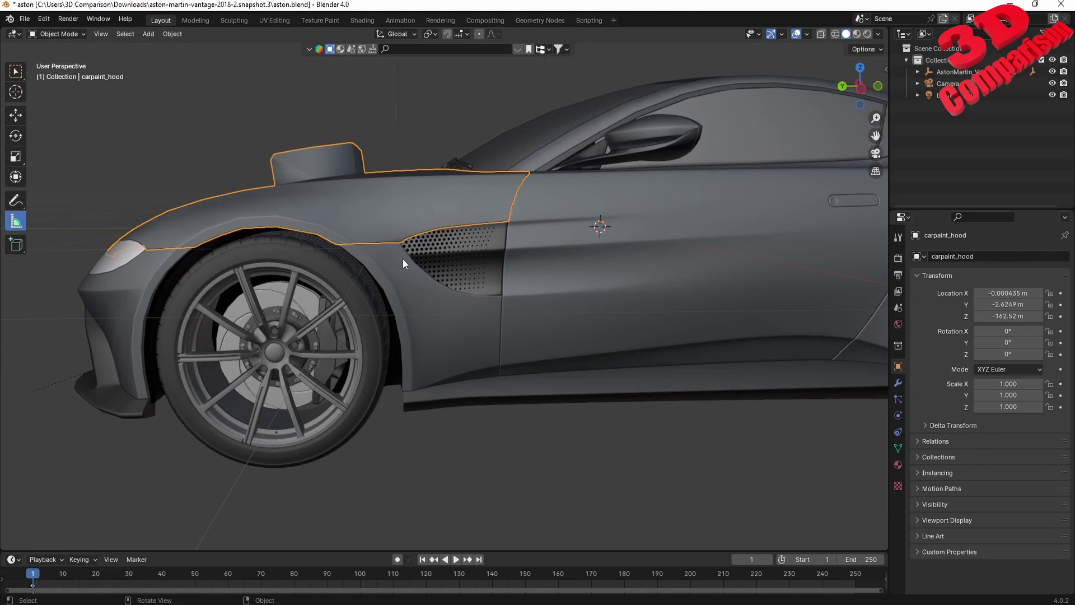
key("Tab")
mouse_move(426, 284)
middle_mouse_down()
mouse_move(455, 284)
mouse_move(423, 282)
mouse_move(432, 275)
mouse_move(415, 268)
middle_mouse_up()
scroll(424, 283, "up", 3)
scroll(414, 269, "up", 4)
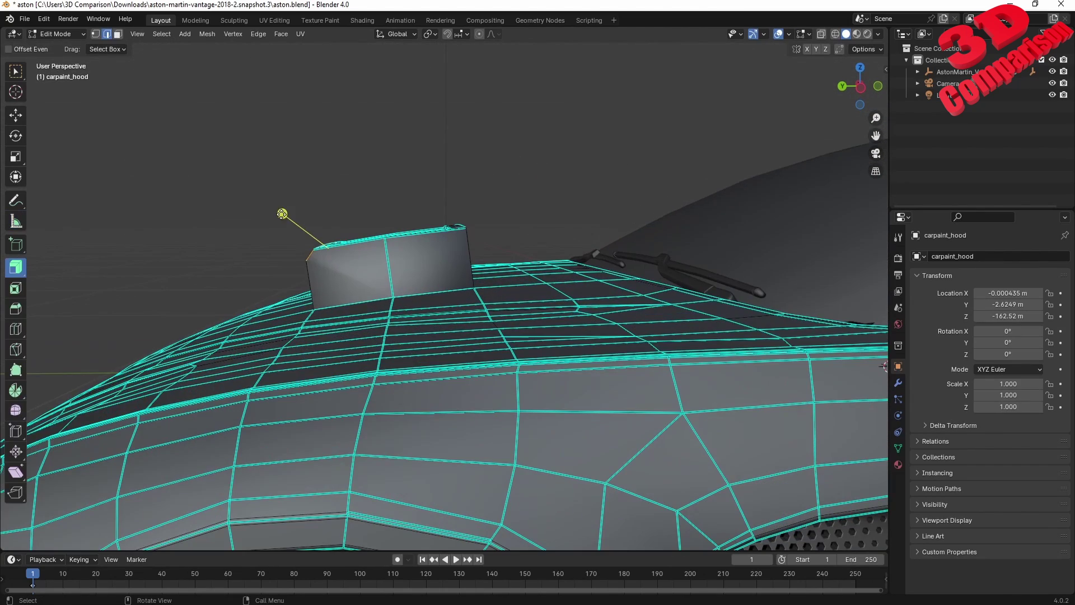
Step: Box-select the raised block's faces in face mode and return the hood to Object Mode
left_click(118, 34)
left_click_drag(241, 165, 502, 259)
middle_click_drag(502, 259, 401, 499)
scroll(519, 260, "down", 4)
key("Tab")
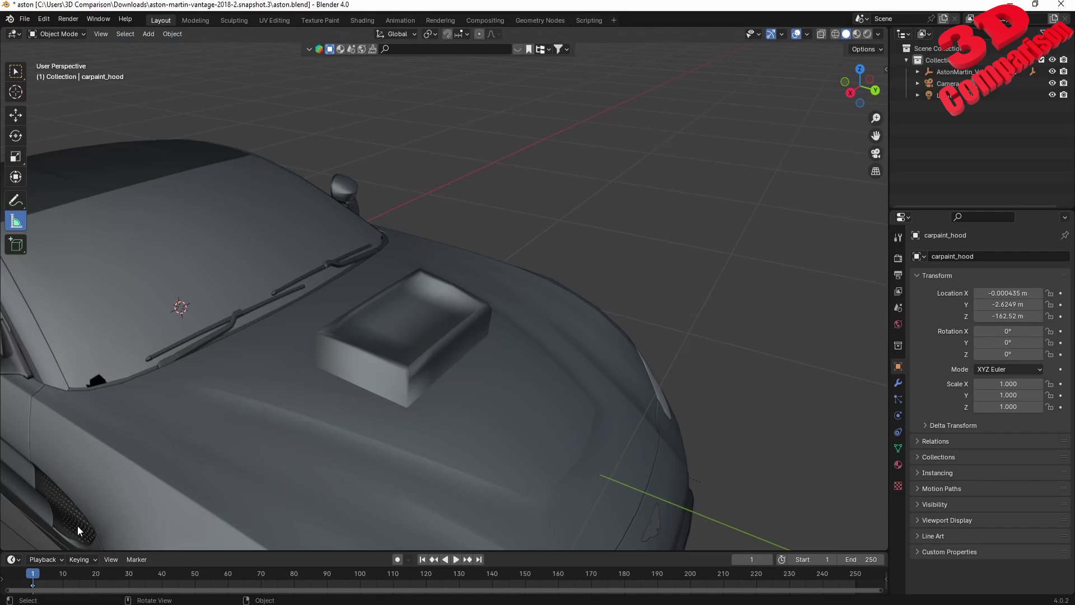
scroll(377, 361, "down", 5)
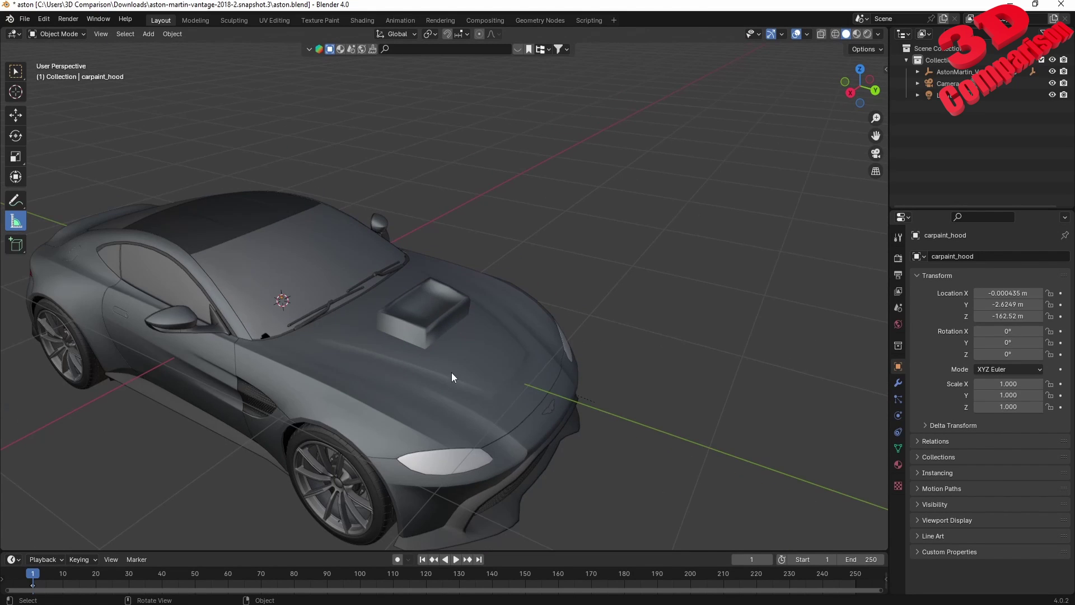
key("F12")
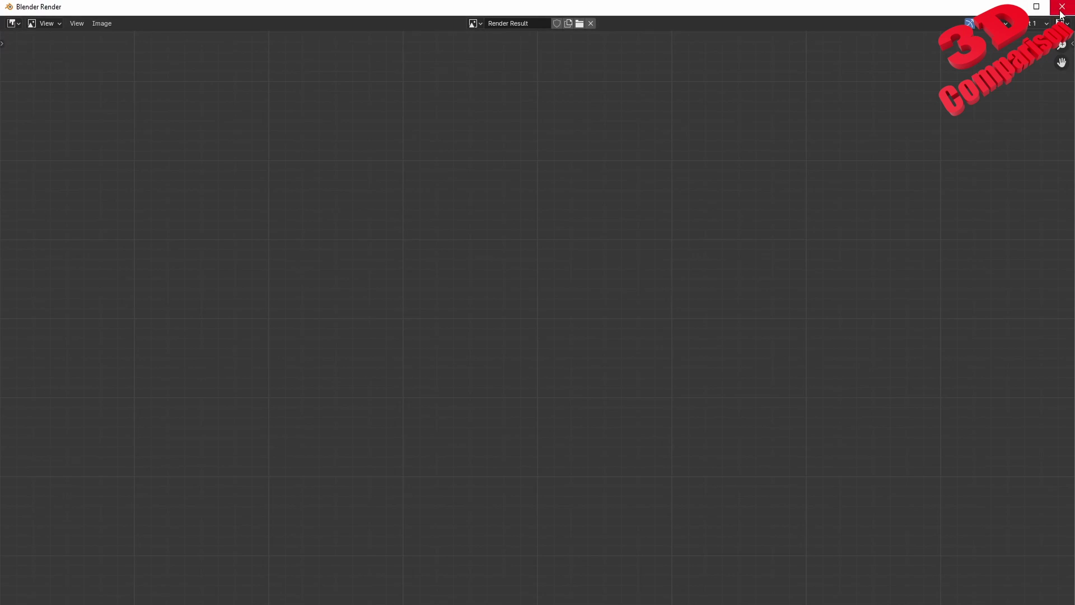
left_click(1061, 5)
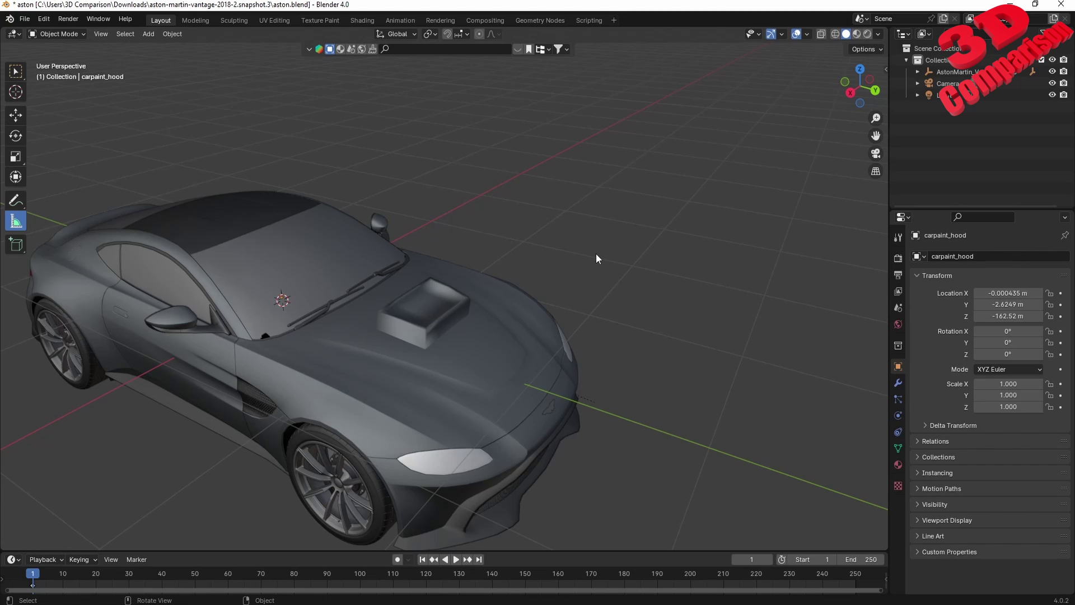
key("F3")
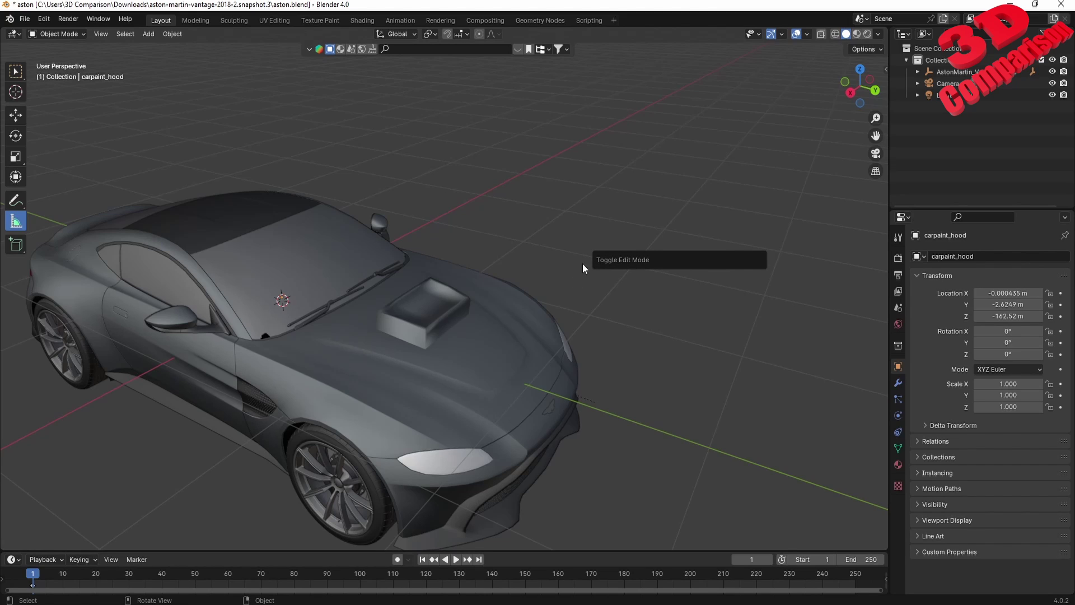
key("Escape")
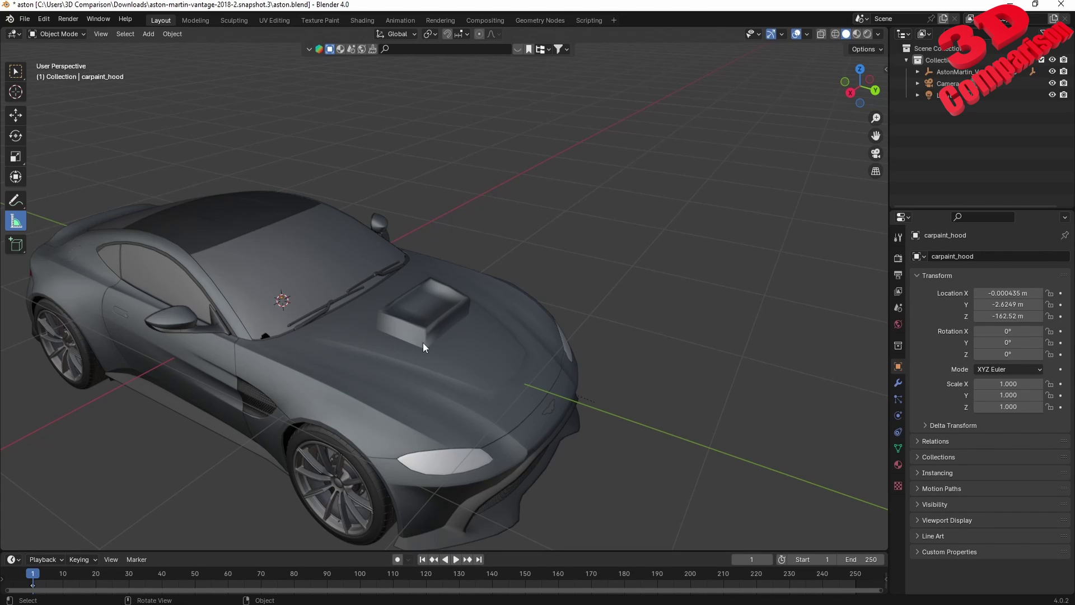
scroll(422, 342, "up", 4)
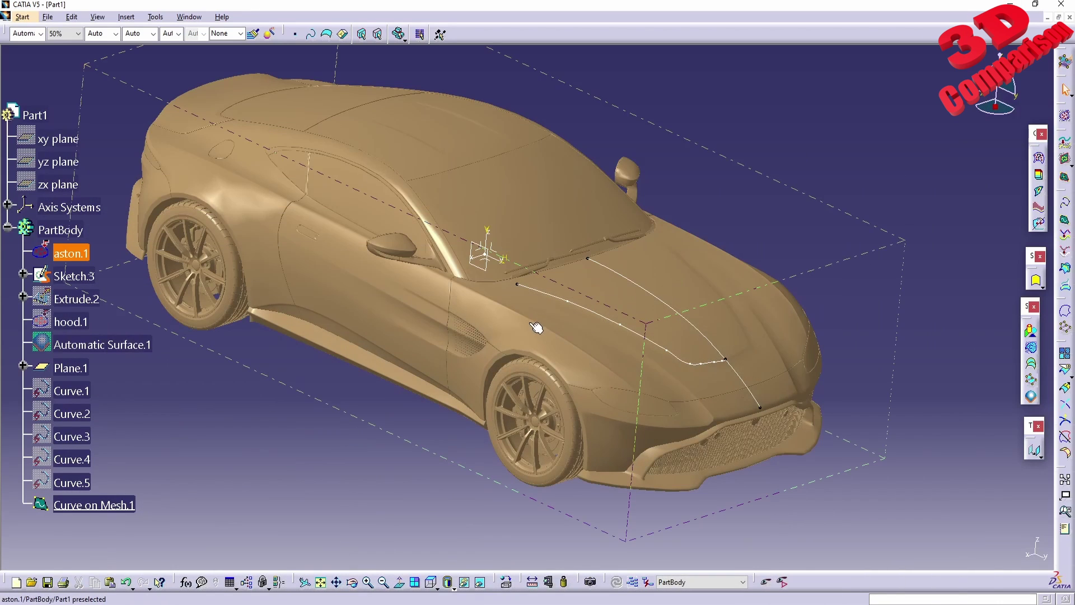
Step: Switch to the YouTube page of the video "Aston Martin Vantage (2018) - Blender to CATIA V5" and read its viewer comments
middle_click_drag(536, 327, 577, 358)
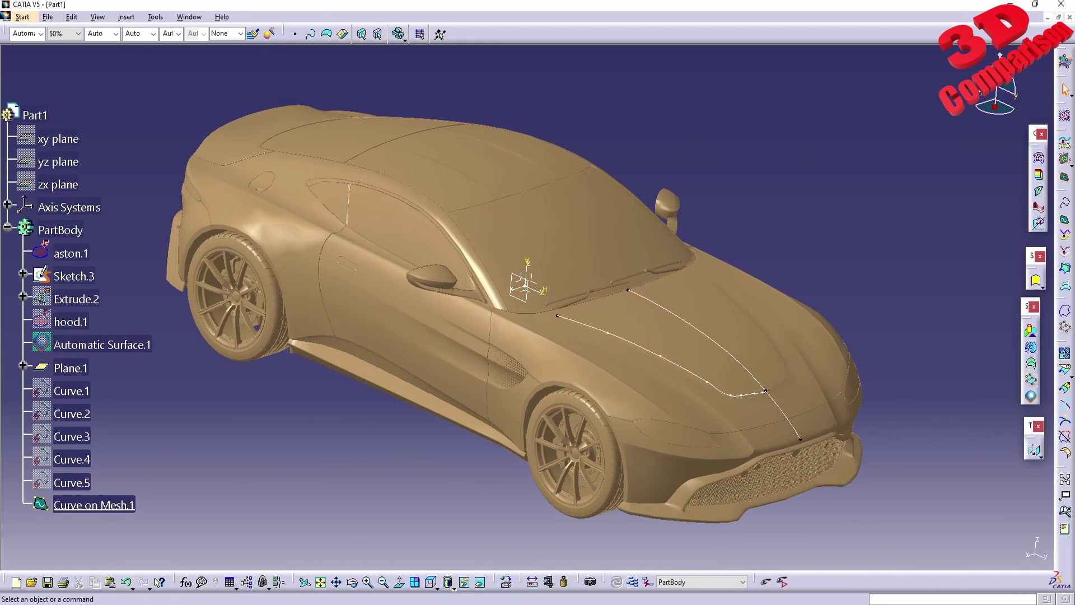
left_click(331, 569)
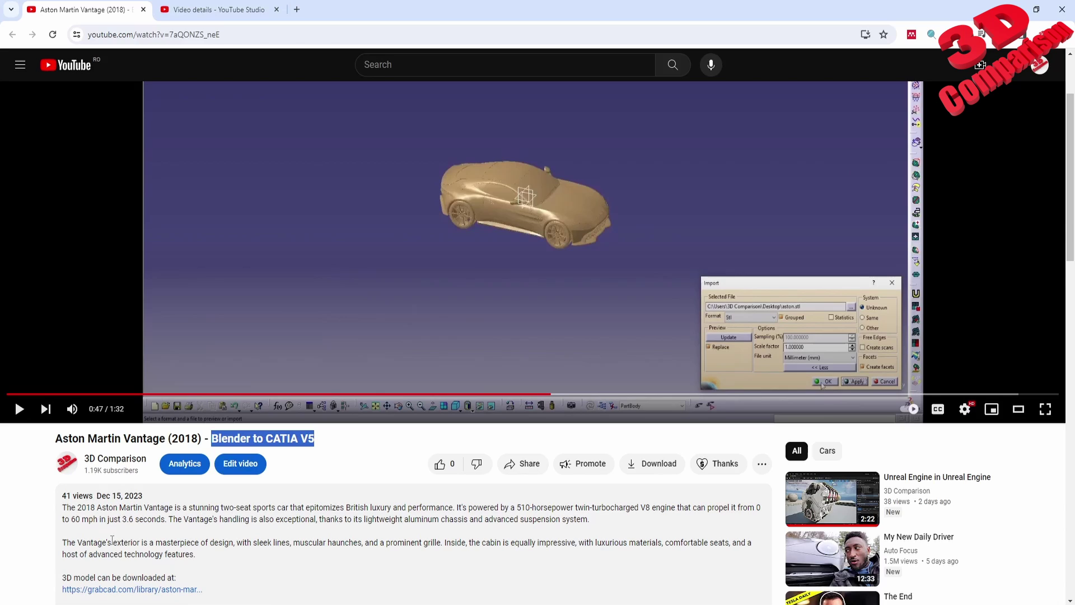
left_click(42, 543)
scroll(39, 542, "down", 6)
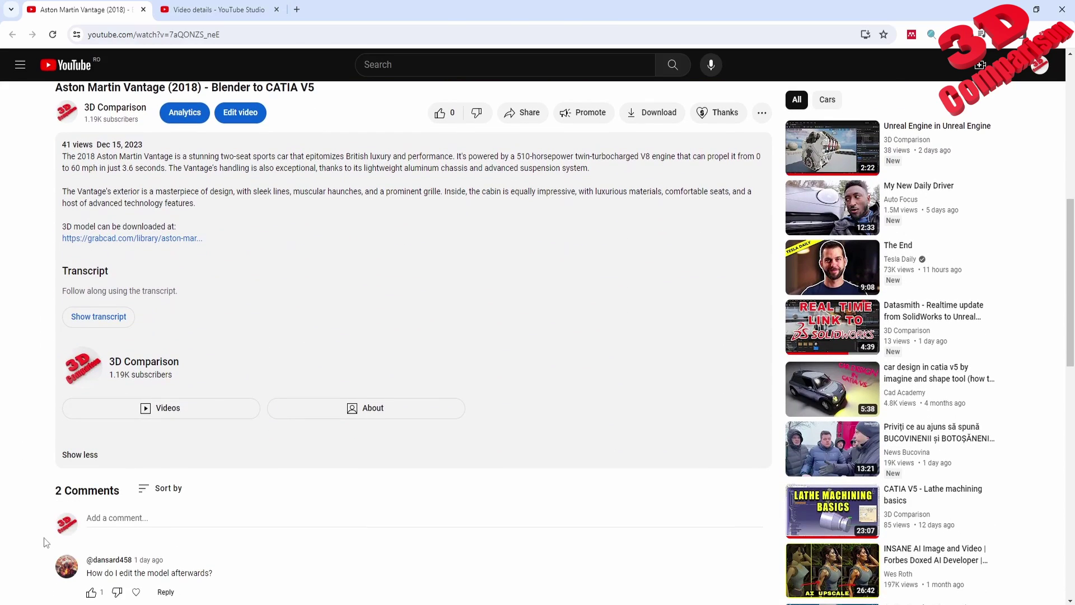
scroll(46, 542, "down", 1)
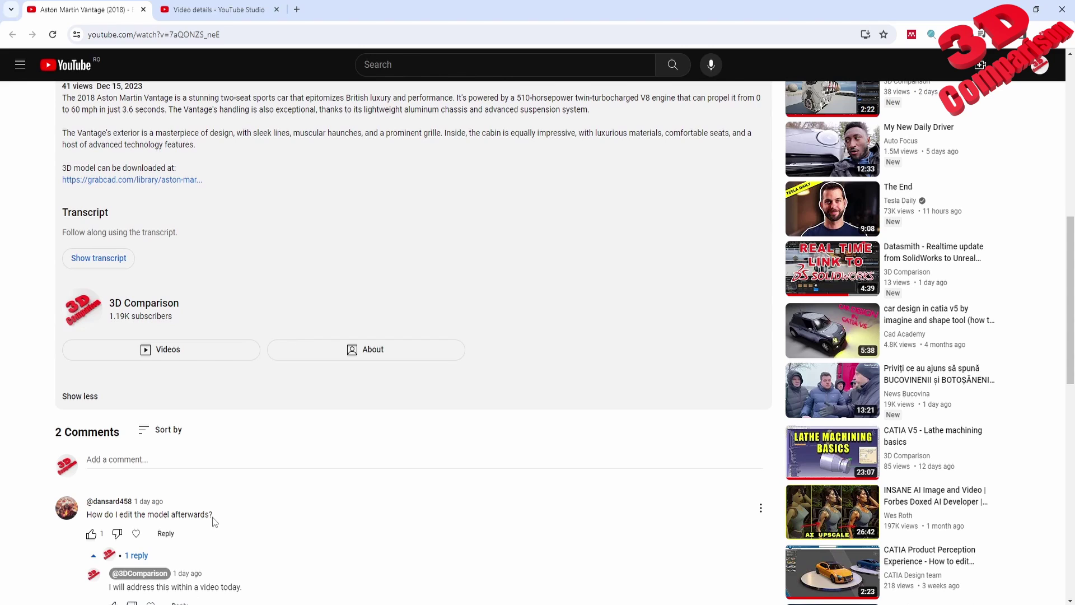
scroll(212, 517, "up", 9)
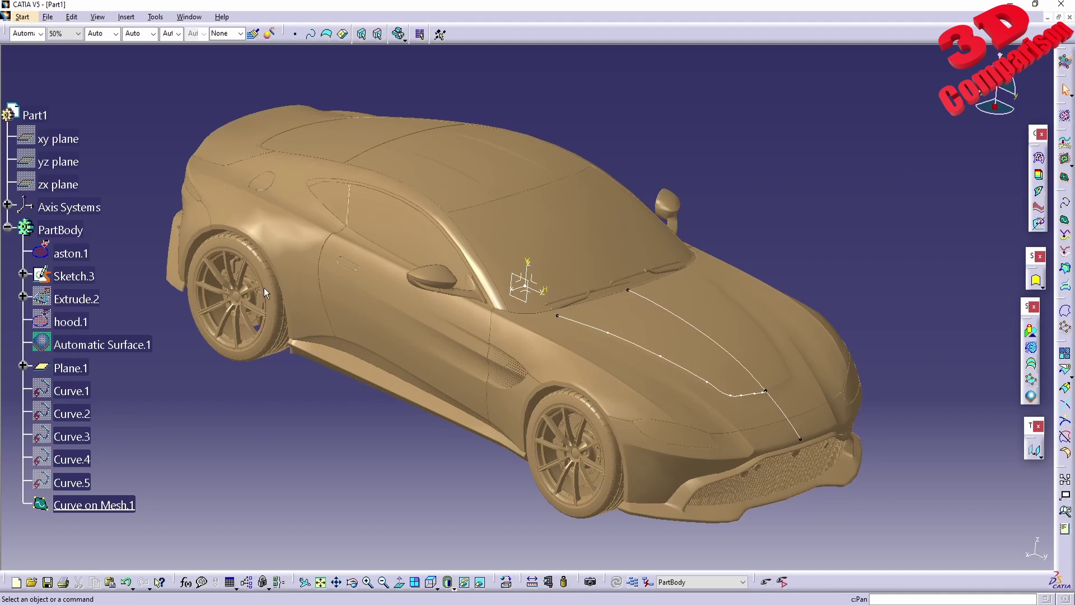
Step: Look through the Shape workbenches in CATIA V5 and show the hidden Automatic Surface.1 over the car's hood
left_click(23, 17)
mouse_move(35, 61)
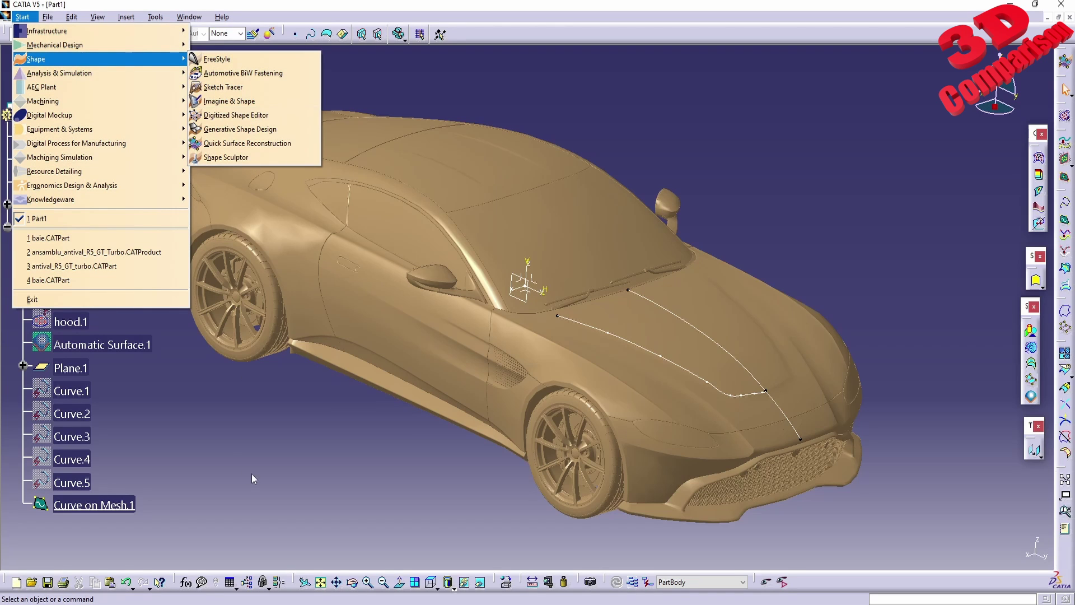
left_click(255, 116)
right_click(121, 347)
left_click(166, 388)
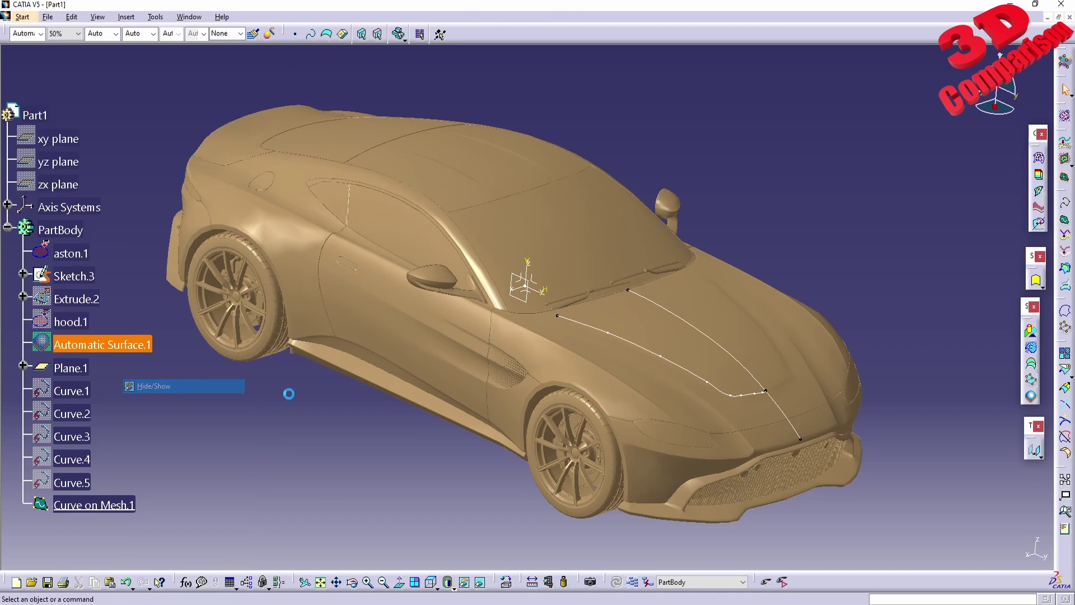
middle_click_drag(437, 341, 522, 347)
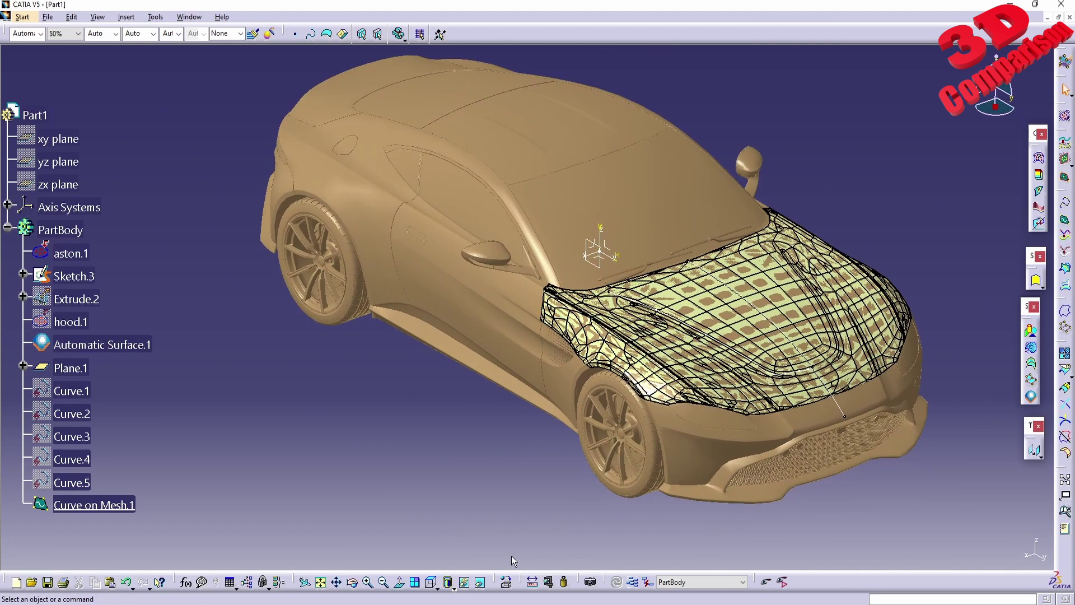
left_click_drag(515, 559, 24, 351)
left_click_drag(22, 57, 552, 312)
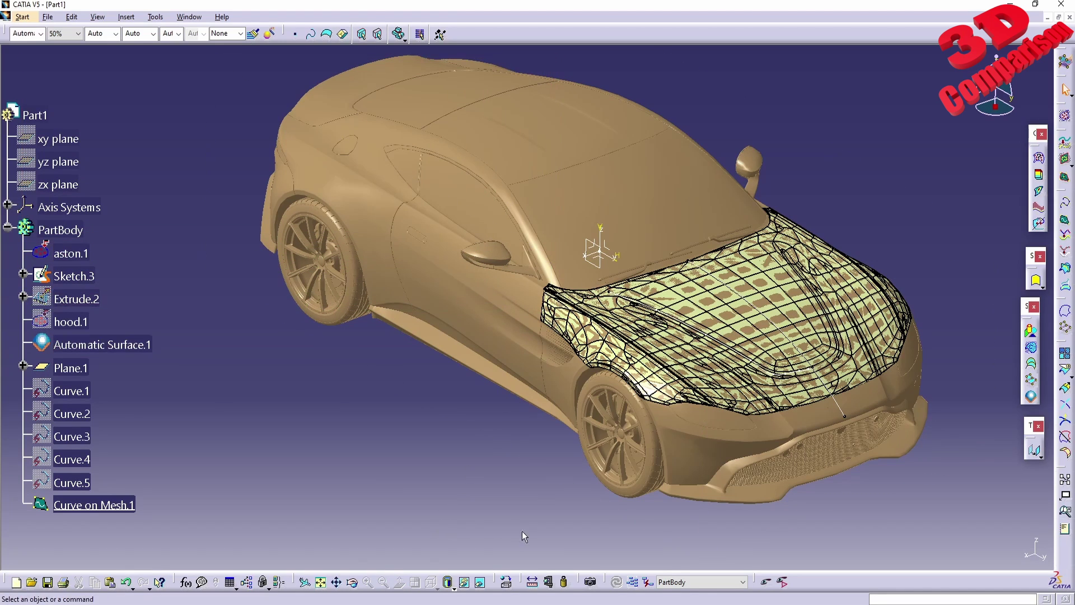
left_click_drag(546, 552, 1007, 344)
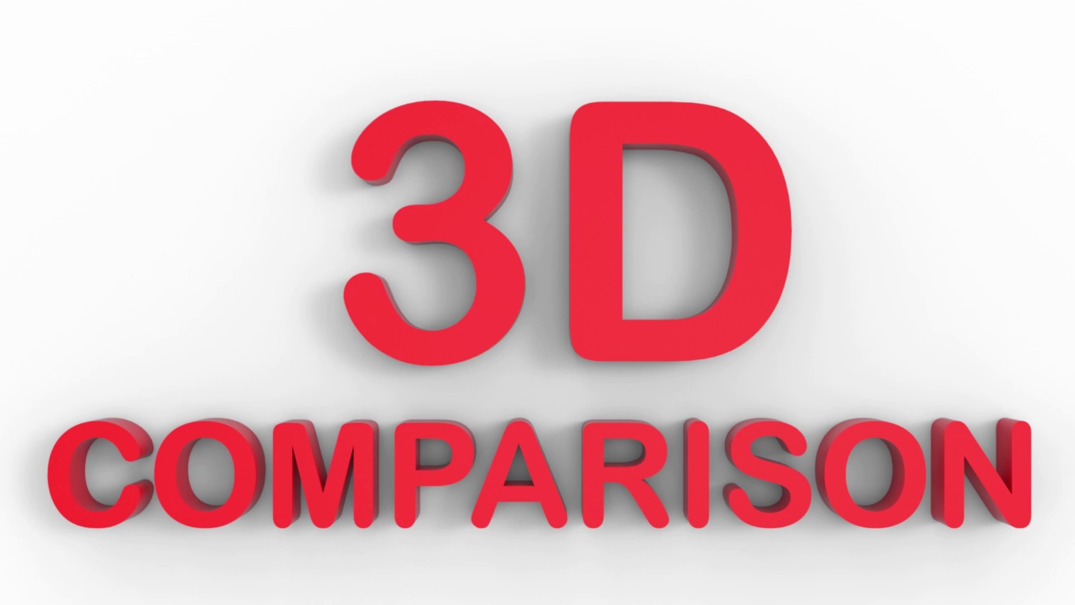